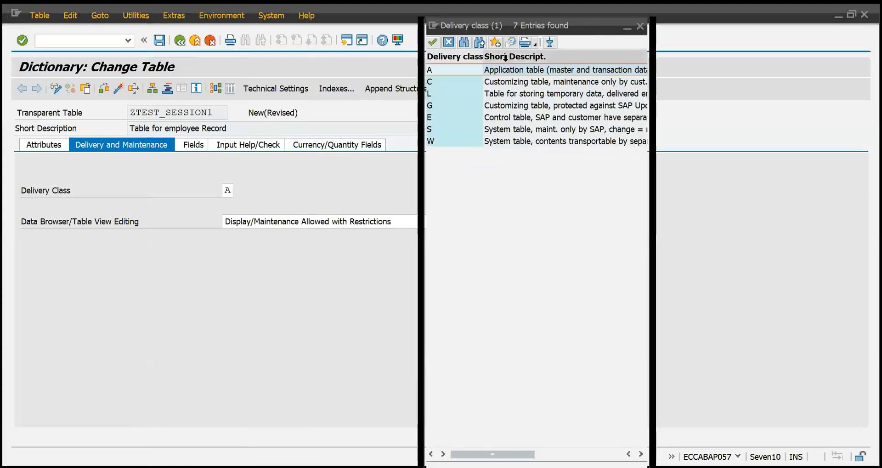
Assign delivery class A with Display/Maintenance Allowed for table view editing, and open the table's field definitions.
{"action": "double_click", "coordinate": [470, 72]}
{"action": "key", "text": "Tab"}
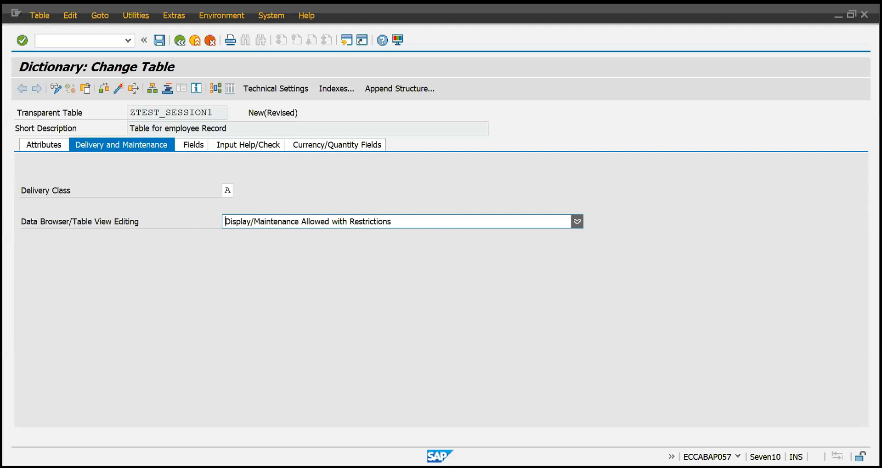
{"action": "left_click", "coordinate": [310, 248]}
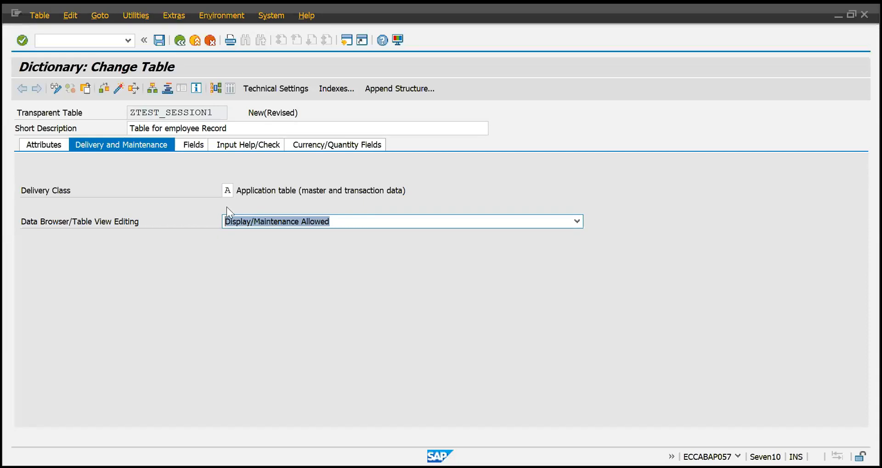
{"action": "left_click", "coordinate": [194, 144]}
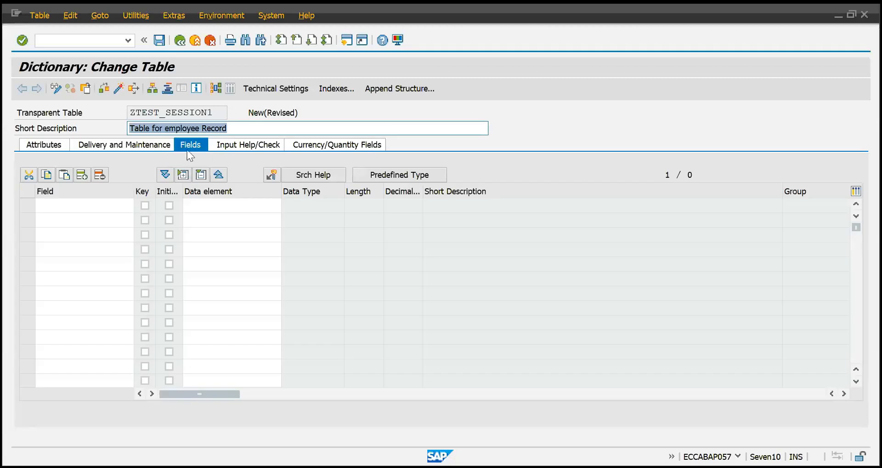
Enter zcust_name as the first field of the table.
{"action": "left_click", "coordinate": [98, 203]}
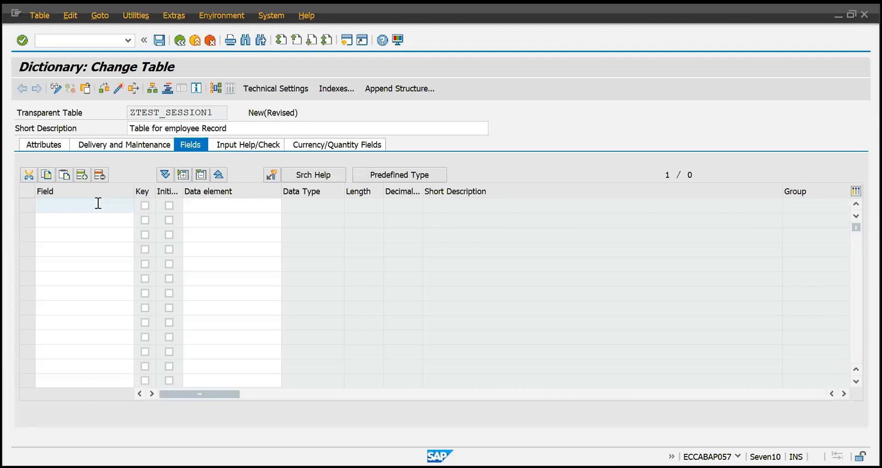
{"action": "type", "text": "z"}
{"action": "key", "text": "BackSpace"}
{"action": "type", "text": "zcust_name"}
{"action": "left_click", "coordinate": [61, 221]}
{"action": "type", "text": "cust"}
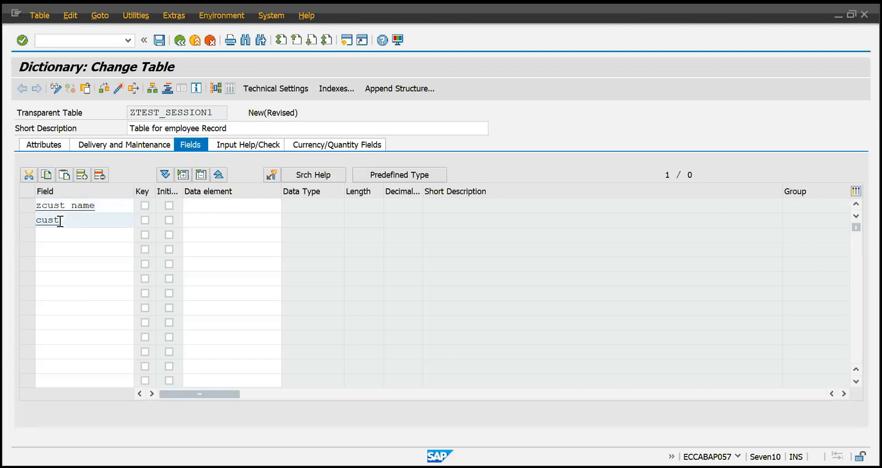
{"action": "type", "text": "_name"}
{"action": "double_click", "coordinate": [57, 221]}
{"action": "key", "text": "Delete"}
Assign the data element CHAR20 to the zcust_name field.
{"action": "left_click", "coordinate": [101, 207]}
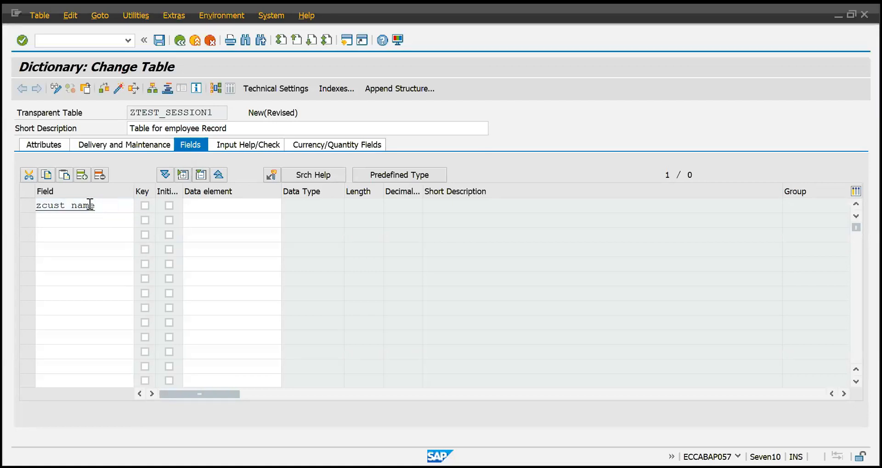
{"action": "left_click_drag", "start_coordinate": [109, 208], "coordinate": [37, 206]}
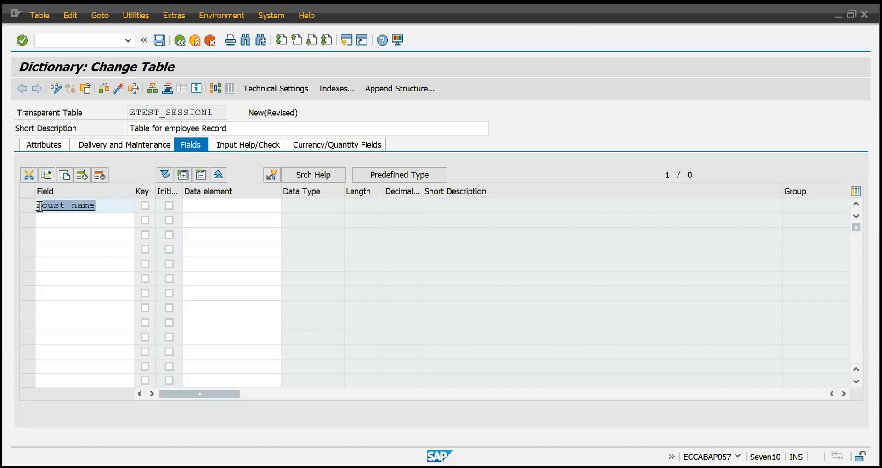
{"action": "left_click", "coordinate": [40, 207]}
{"action": "left_click_drag", "start_coordinate": [98, 205], "coordinate": [24, 205]}
{"action": "key", "text": "Tab"}
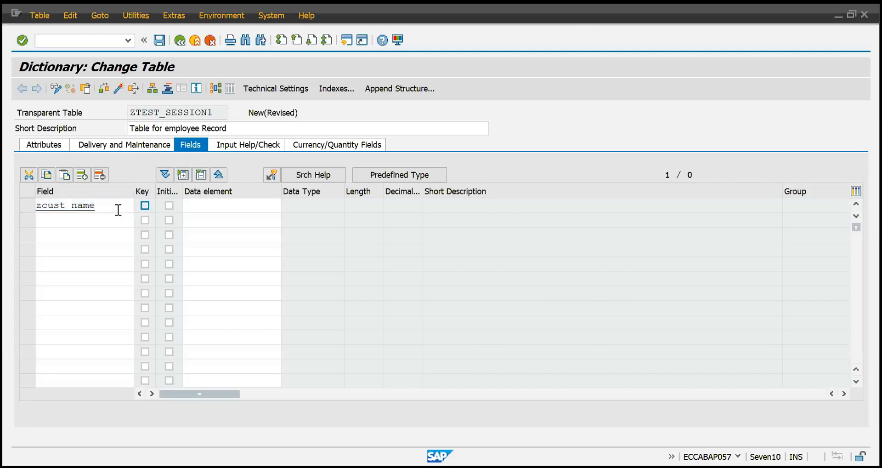
{"action": "left_click", "coordinate": [219, 205]}
{"action": "type", "text": "char20"}
{"action": "key", "text": "Return"}
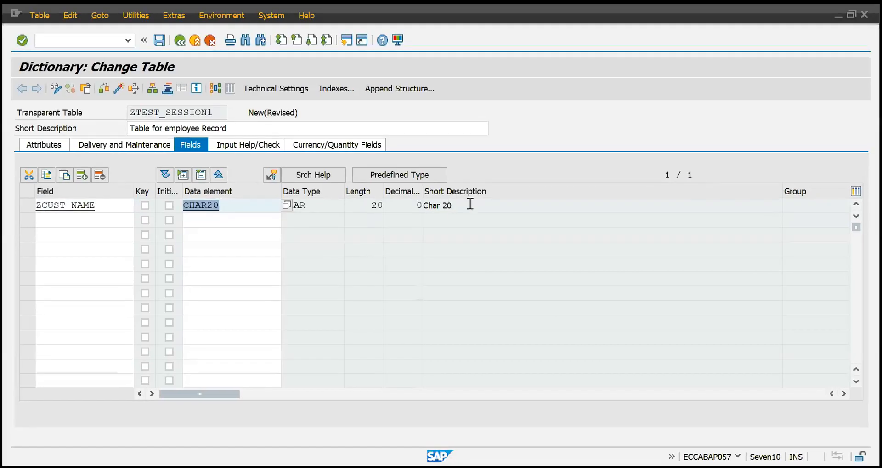
Try the data elements CHAR99 and CHAR50 for the ZCUST_NAME field.
{"action": "left_click", "coordinate": [100, 208]}
{"action": "left_click", "coordinate": [252, 204]}
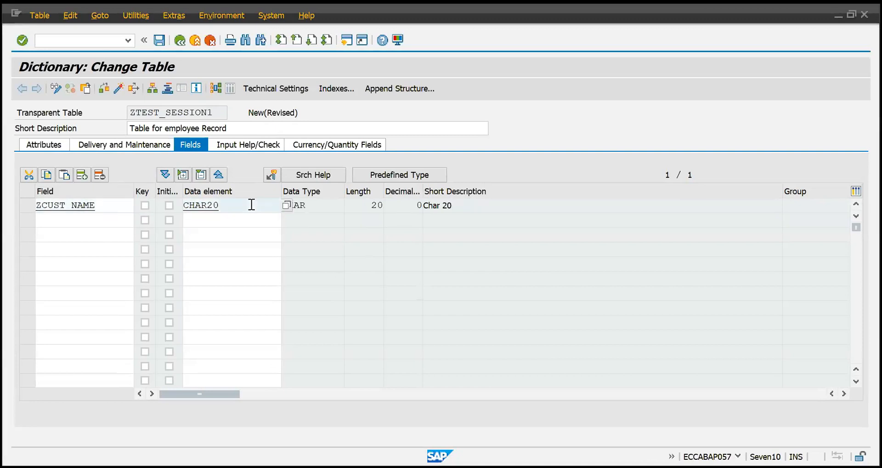
{"action": "left_click_drag", "start_coordinate": [225, 205], "coordinate": [178, 209]}
{"action": "left_click", "coordinate": [221, 205]}
{"action": "key", "text": "BackSpace"}
{"action": "key", "text": "BackSpace"}
{"action": "type", "text": "99"}
{"action": "key", "text": "Return"}
{"action": "key", "text": "Return"}
{"action": "key", "text": "BackSpace"}
{"action": "key", "text": "BackSpace"}
{"action": "type", "text": "50"}
{"action": "key", "text": "Return"}
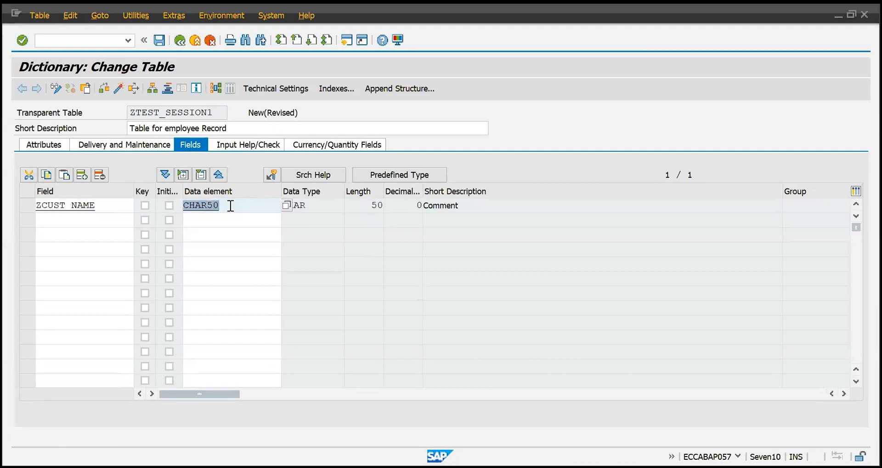
Try the data element CHAR55 for the ZCUST_NAME field and return it to CHAR50.
{"action": "left_click", "coordinate": [230, 206]}
{"action": "key", "text": "BackSpace"}
{"action": "type", "text": "5"}
{"action": "key", "text": "Return"}
{"action": "left_click", "coordinate": [231, 206]}
{"action": "key", "text": "BackSpace"}
{"action": "type", "text": "0"}
{"action": "key", "text": "Return"}
Set the ZCUST_NAME field's data element to CHAR20 and enable its key and initial-value flags.
{"action": "left_click", "coordinate": [224, 206]}
{"action": "double_click", "coordinate": [218, 206]}
{"action": "left_click", "coordinate": [222, 206]}
{"action": "double_click", "coordinate": [222, 206]}
{"action": "type", "text": "char20"}
{"action": "key", "text": "Return"}
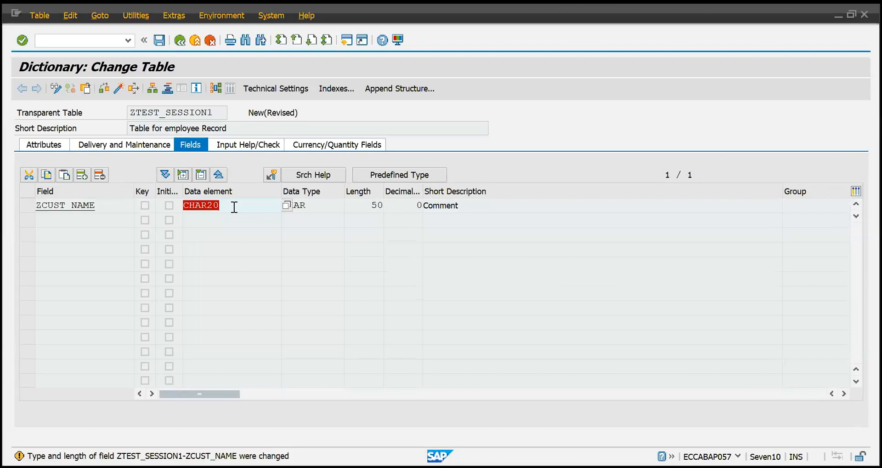
{"action": "key", "text": "Return"}
{"action": "left_click", "coordinate": [249, 207]}
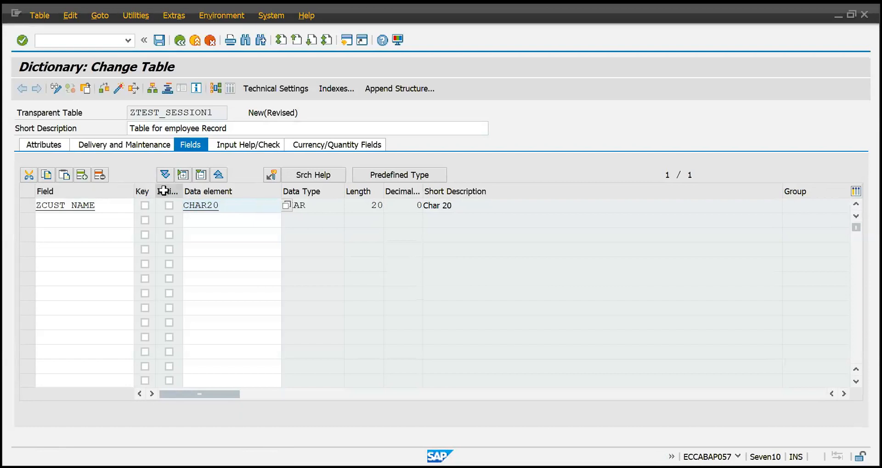
{"action": "left_click", "coordinate": [100, 205]}
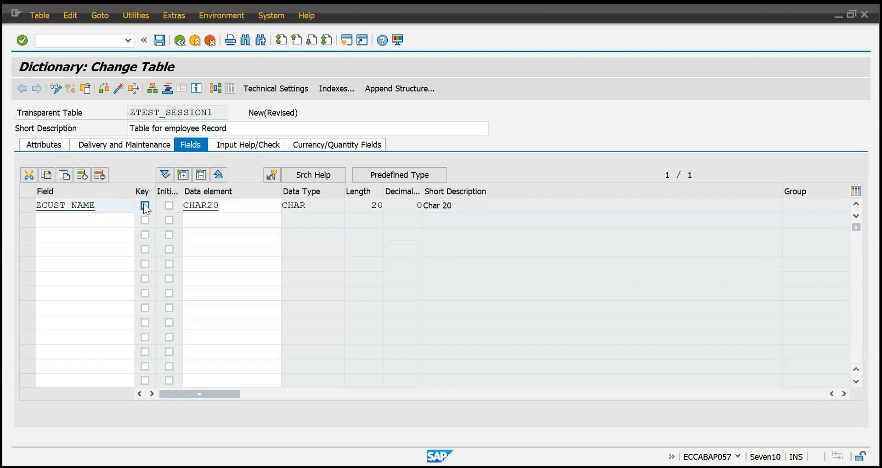
{"action": "left_click", "coordinate": [144, 203]}
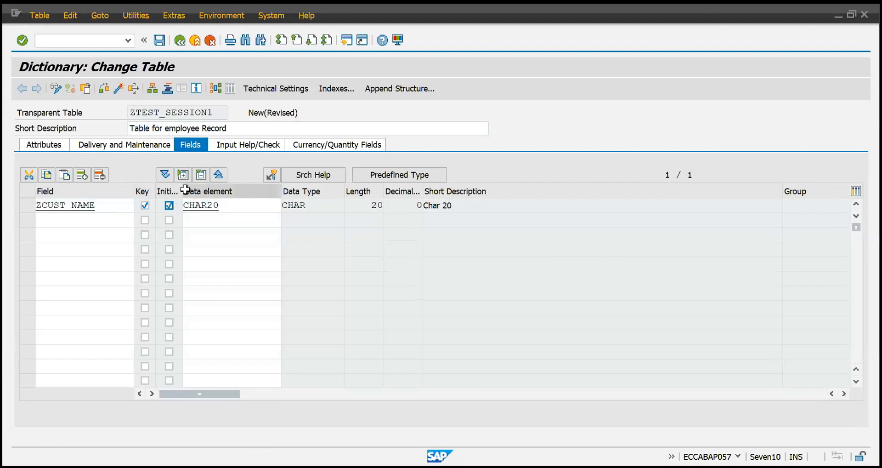
Clear the entire ZCUST_NAME row, including its field name, data element, key flag and initial-value flag.
{"action": "double_click", "coordinate": [120, 202]}
{"action": "key", "text": "Delete"}
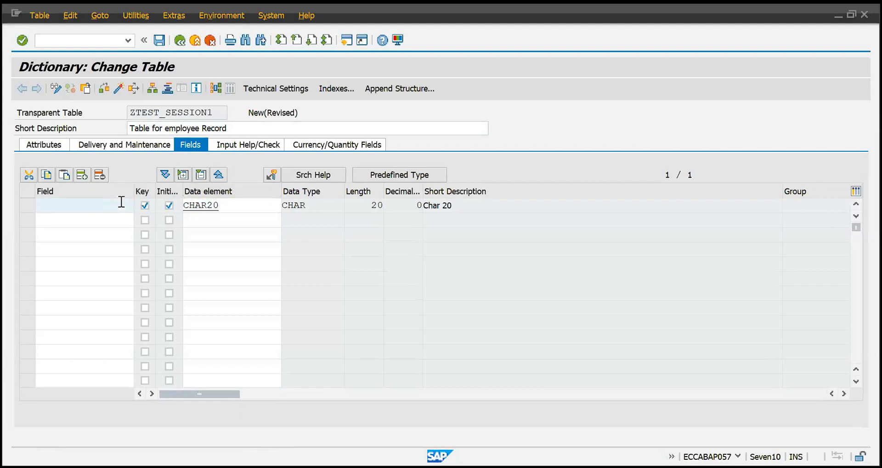
{"action": "key", "text": "Tab"}
{"action": "key", "text": "Tab"}
{"action": "key", "text": "Delete"}
{"action": "key", "text": "shift+Tab"}
{"action": "key", "text": "space"}
{"action": "key", "text": "shift+Tab"}
{"action": "key", "text": "space"}
{"action": "key", "text": "Tab"}
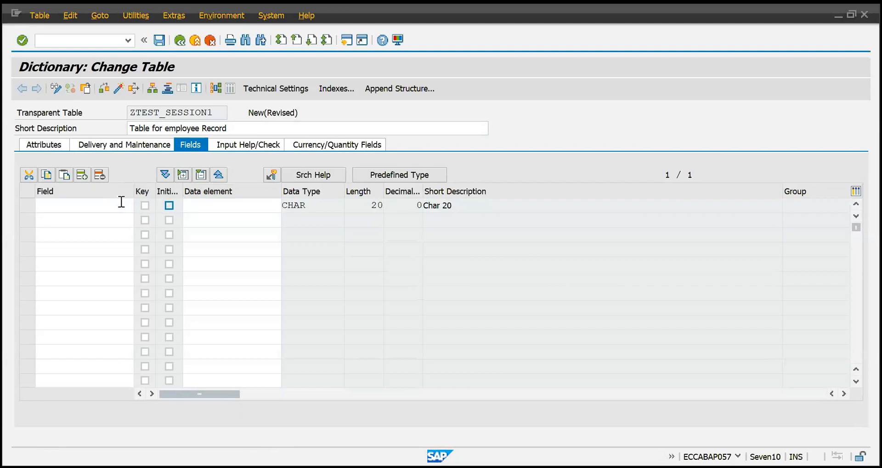
{"action": "key", "text": "Tab"}
{"action": "key", "text": "Return"}
Enter zcust_id as the first field of the table.
{"action": "left_click", "coordinate": [121, 203]}
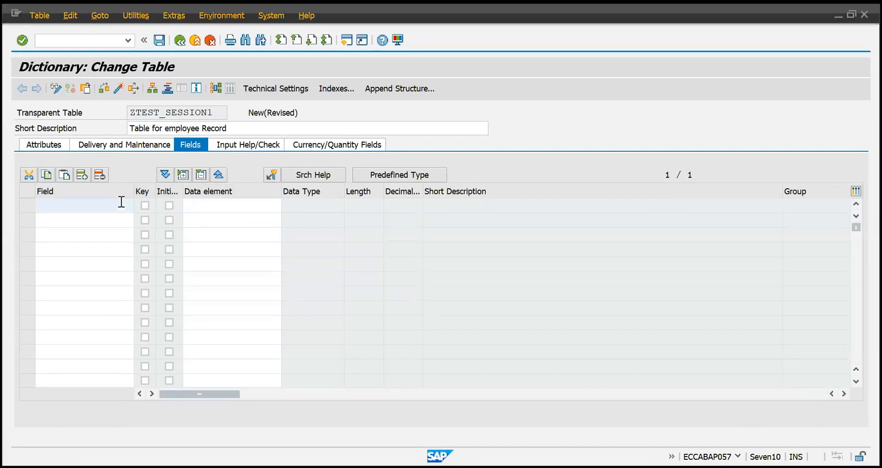
{"action": "type", "text": "zu"}
{"action": "type", "text": "ust"}
{"action": "type", "text": "_di"}
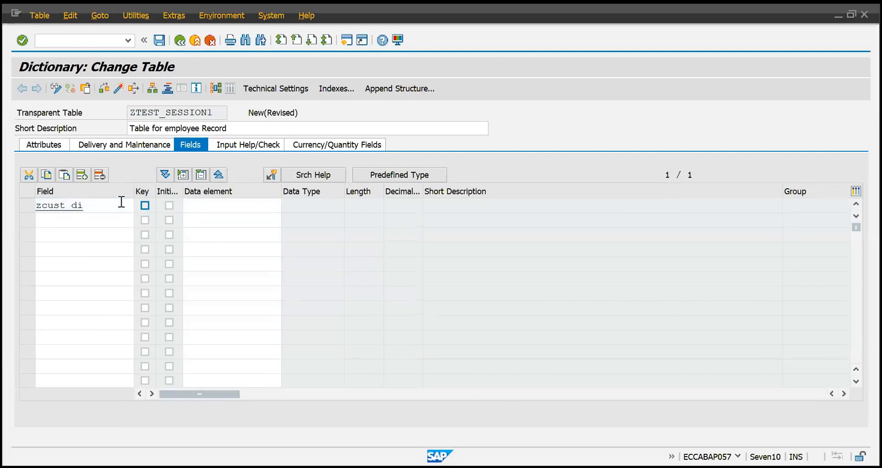
{"action": "key", "text": "shift+Tab"}
{"action": "key", "text": "BackSpace"}
{"action": "type", "text": "id"}
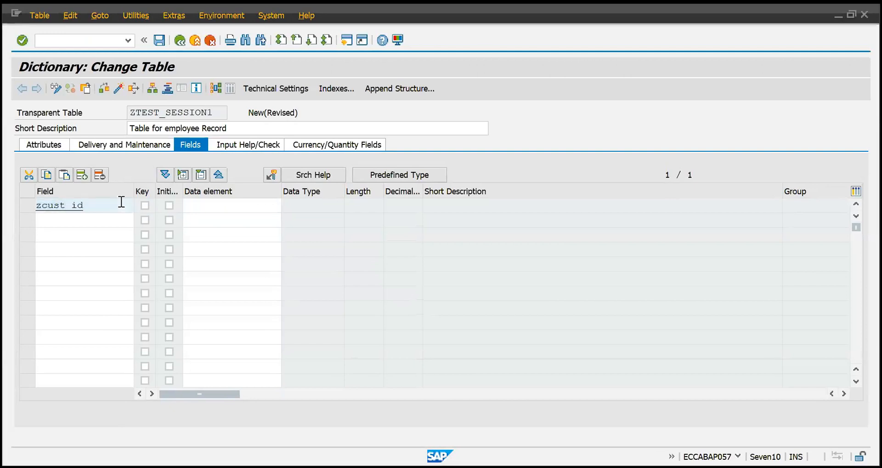
{"action": "key", "text": "Tab"}
Assign the data element NUMC5 to the zcust_id field.
{"action": "left_click", "coordinate": [224, 208]}
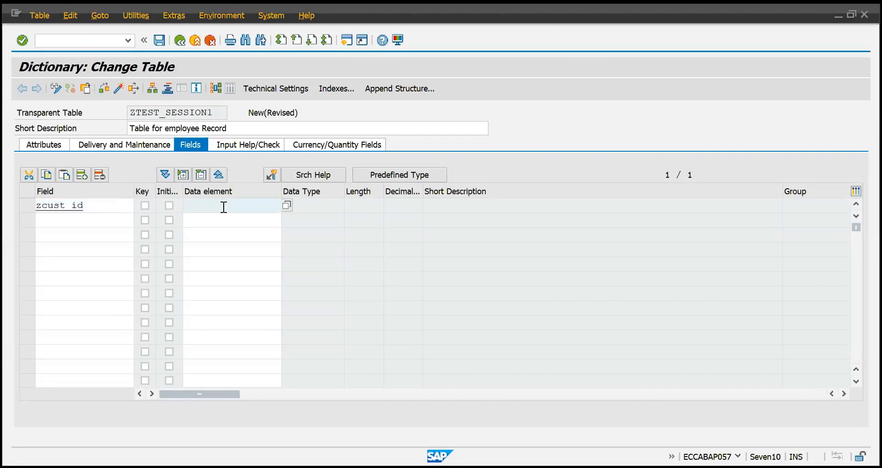
{"action": "type", "text": "numc5"}
{"action": "key", "text": "Return"}
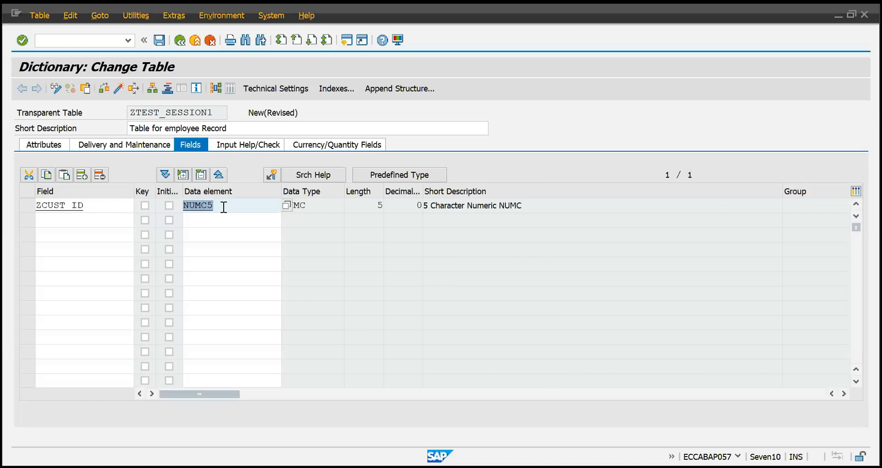
{"action": "left_click", "coordinate": [324, 205]}
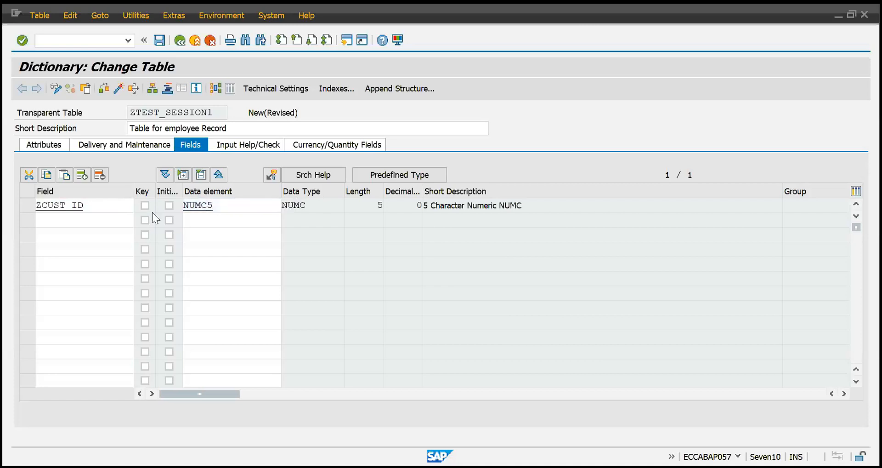
Mark the ZCUST_ID field as a key field and enable its initial-value flag.
{"action": "left_click", "coordinate": [88, 207]}
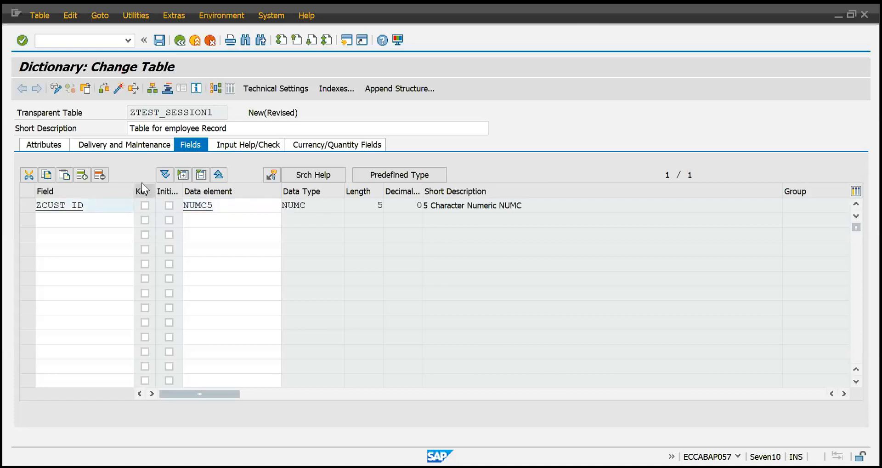
{"action": "left_click", "coordinate": [145, 205]}
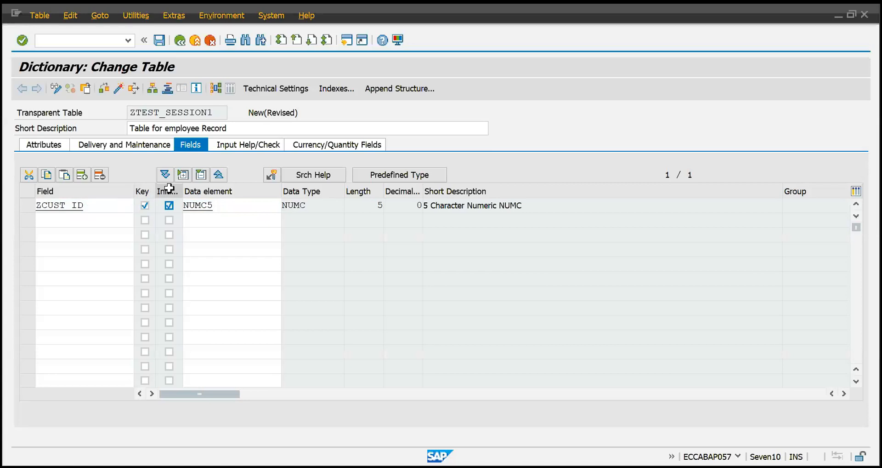
{"action": "left_click", "coordinate": [105, 209]}
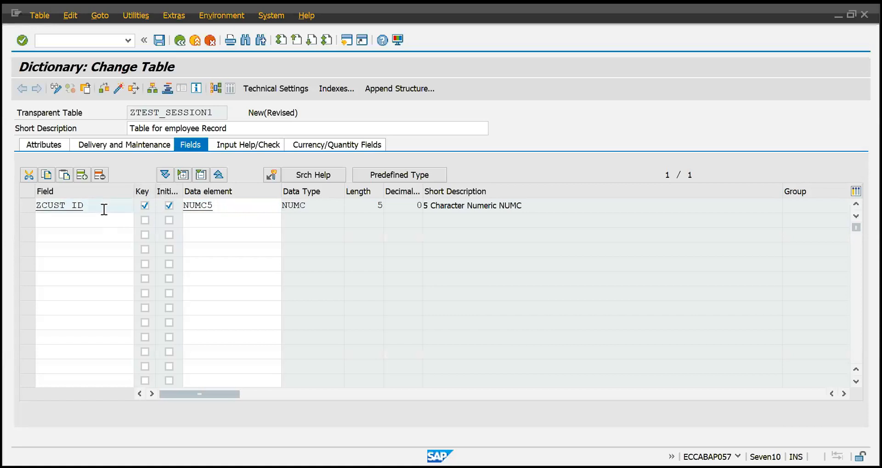
Try to save the table, but cancel the package assignment and dismiss the notice.
{"action": "double_click", "coordinate": [105, 209]}
{"action": "key", "text": "ctrl+s"}
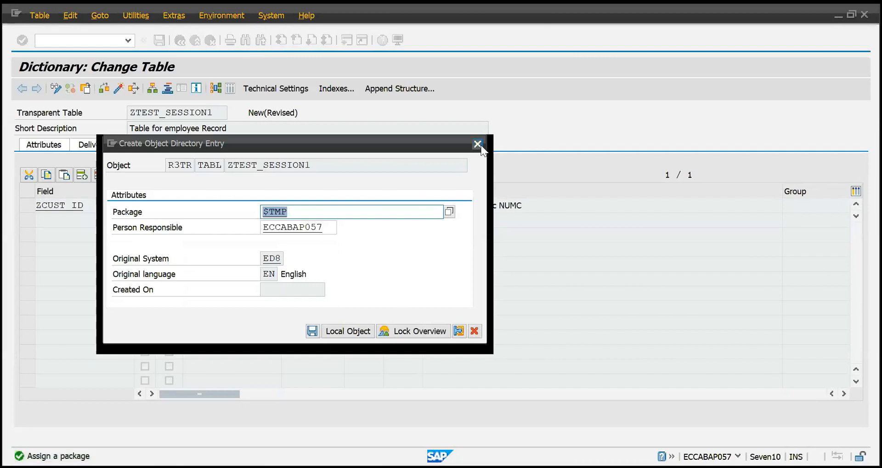
{"action": "left_click", "coordinate": [478, 144]}
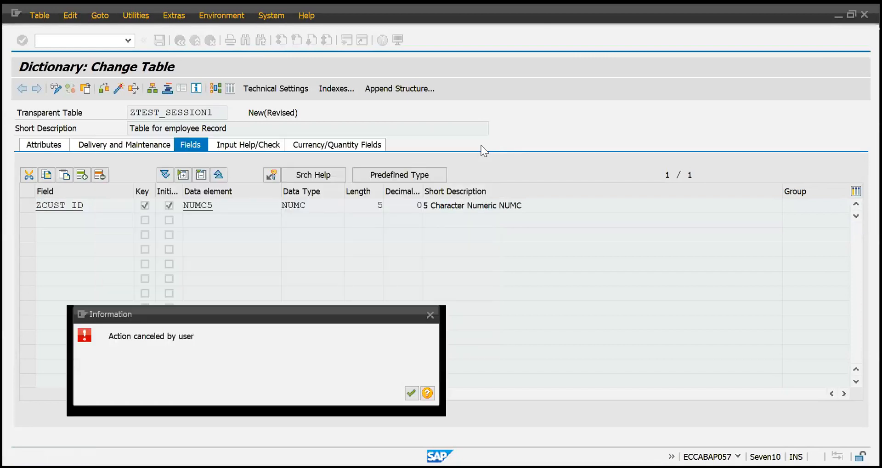
{"action": "left_click", "coordinate": [413, 392]}
{"action": "left_click", "coordinate": [105, 210]}
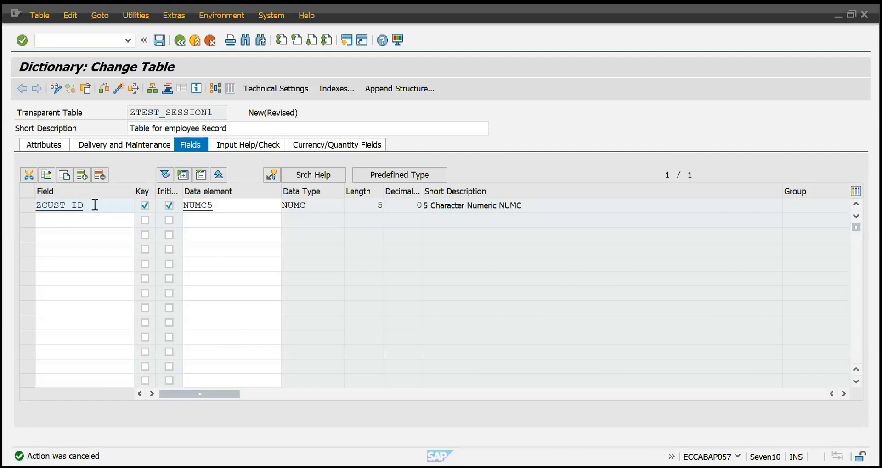
{"action": "key", "text": "alt+Tab"}
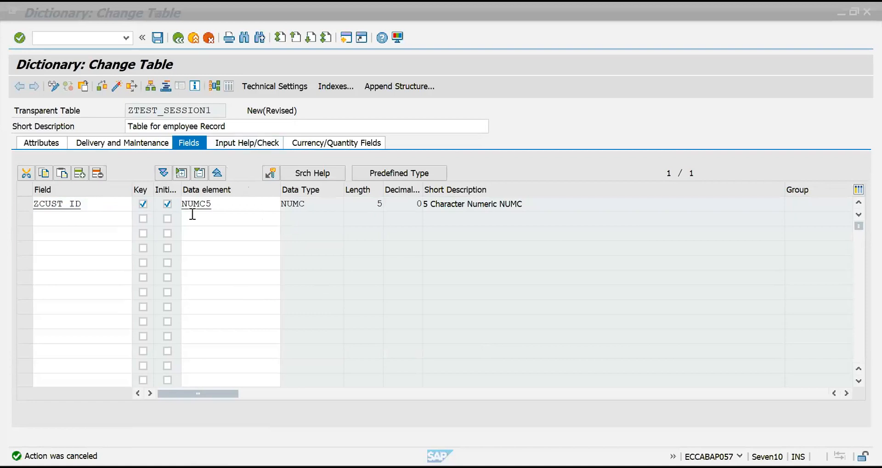
{"action": "left_click", "coordinate": [121, 217]}
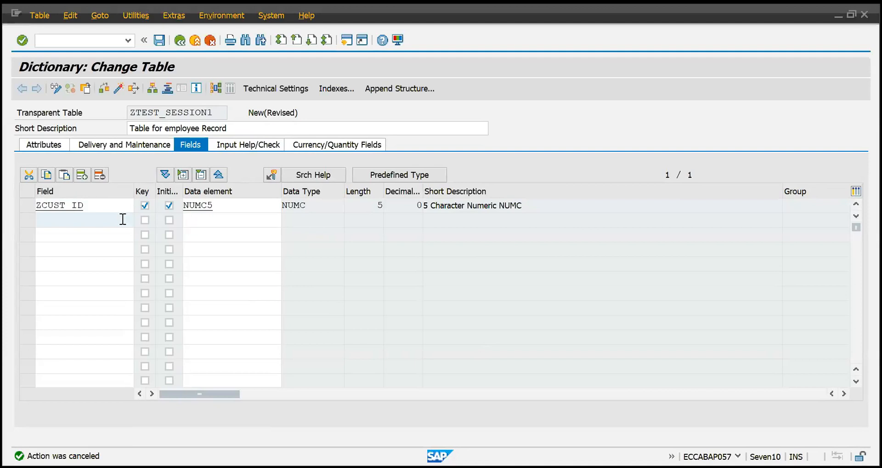
{"action": "left_click", "coordinate": [107, 207]}
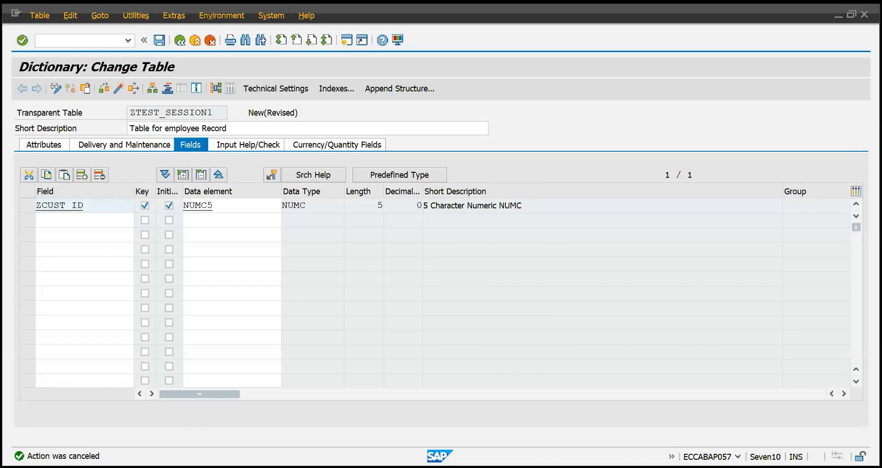
Examine the system status details, including the client, repository, host and database data.
{"action": "left_click", "coordinate": [792, 356]}
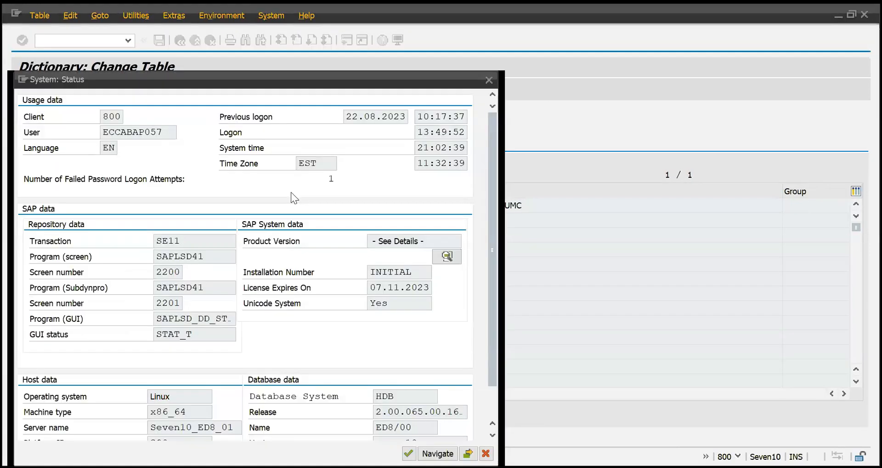
{"action": "scroll", "coordinate": [326, 294], "scroll_direction": "down", "scroll_amount": 1}
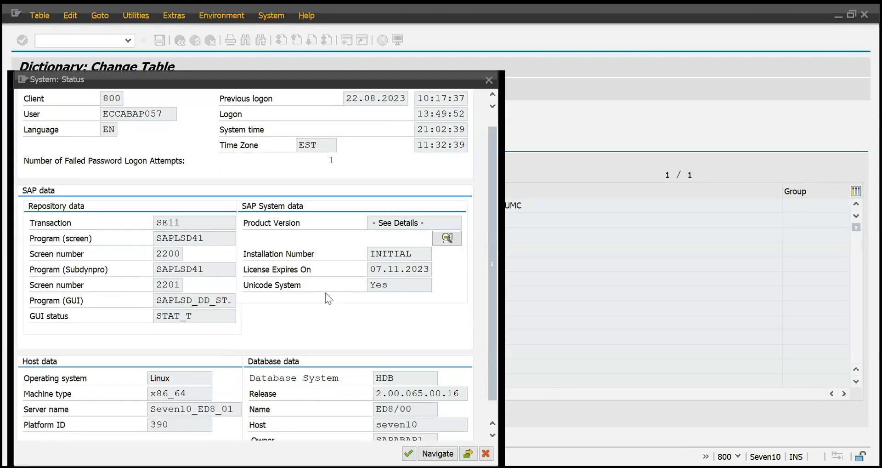
{"action": "key", "text": "alt+Tab"}
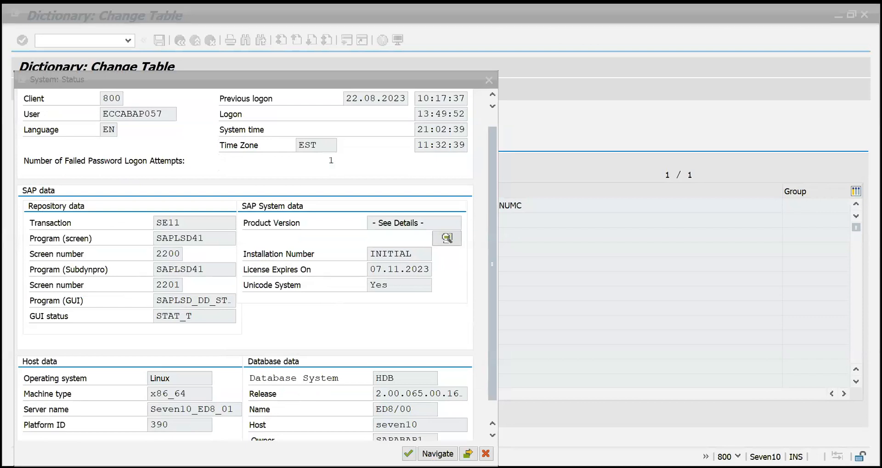
Check the client number in the system status details and close the status window.
{"action": "left_click", "coordinate": [294, 445]}
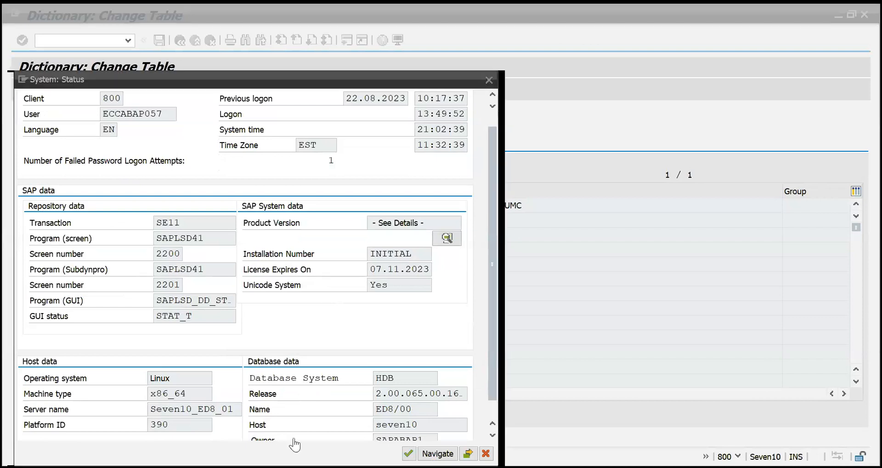
{"action": "left_click_drag", "start_coordinate": [109, 98], "coordinate": [121, 98]}
{"action": "left_click", "coordinate": [123, 97]}
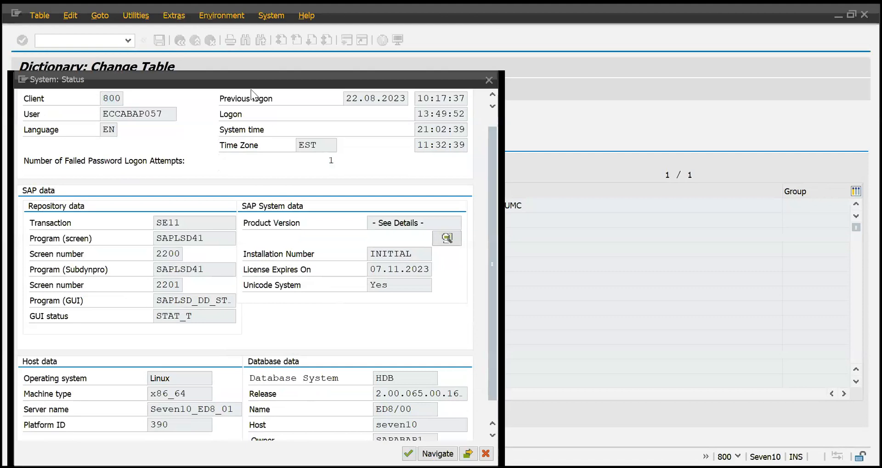
{"action": "left_click_drag", "start_coordinate": [263, 87], "coordinate": [597, 65]}
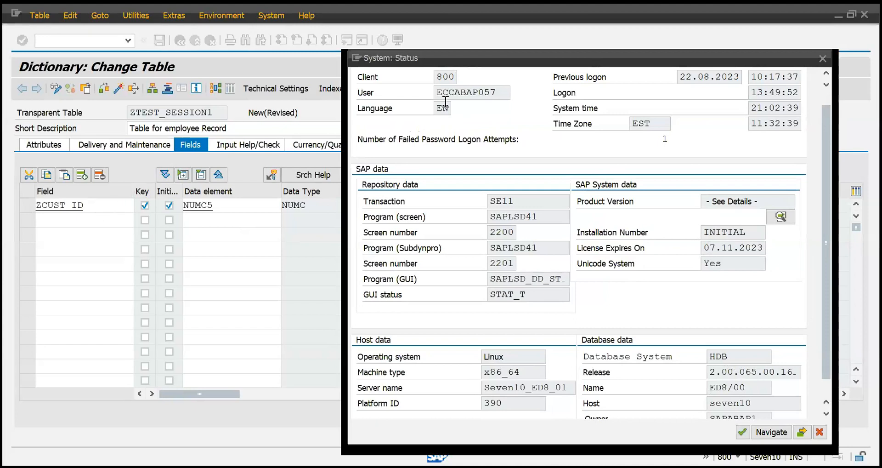
{"action": "left_click_drag", "start_coordinate": [455, 74], "coordinate": [438, 74]}
{"action": "key", "text": "Return"}
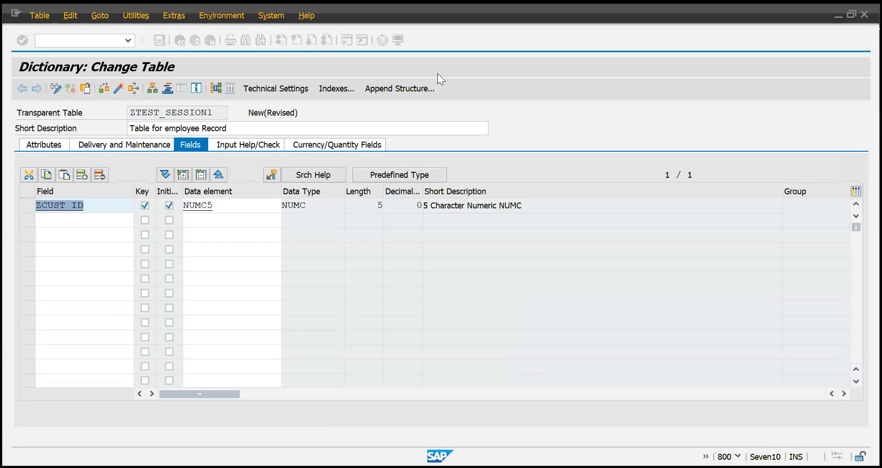
Clear the ZCUST_ID row by removing its field name, data element, key flag and initial-value flag.
{"action": "key", "text": "Delete"}
{"action": "key", "text": "Tab"}
{"action": "key", "text": "Tab"}
{"action": "key", "text": "Tab"}
{"action": "key", "text": "Delete"}
{"action": "key", "text": "shift+Tab"}
{"action": "key", "text": "shift+Tab"}
{"action": "key", "text": "Tab"}
{"action": "key", "text": "space"}
{"action": "key", "text": "shift+Tab"}
{"action": "key", "text": "space"}
{"action": "key", "text": "shift+Tab"}
Define MANDT as the first field, flagged as key and initial value, with data element MANDT.
{"action": "type", "text": "MANDT"}
{"action": "key", "text": "Tab"}
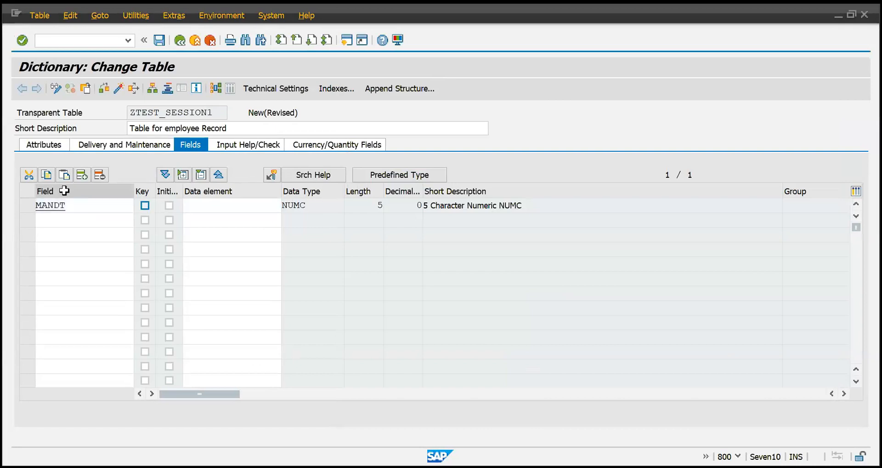
{"action": "key", "text": "space"}
{"action": "key", "text": "Tab"}
{"action": "key", "text": "space"}
{"action": "left_click", "coordinate": [206, 208]}
{"action": "type", "text": "MANDT"}
{"action": "key", "text": "Return"}
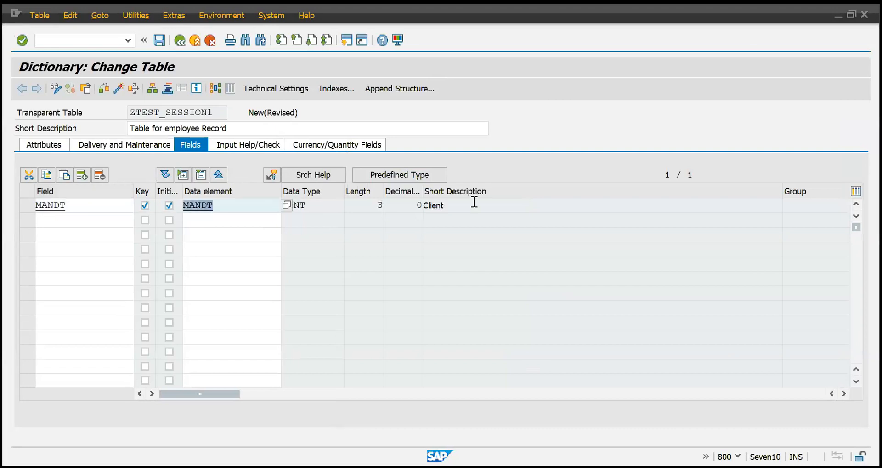
{"action": "left_click", "coordinate": [108, 207]}
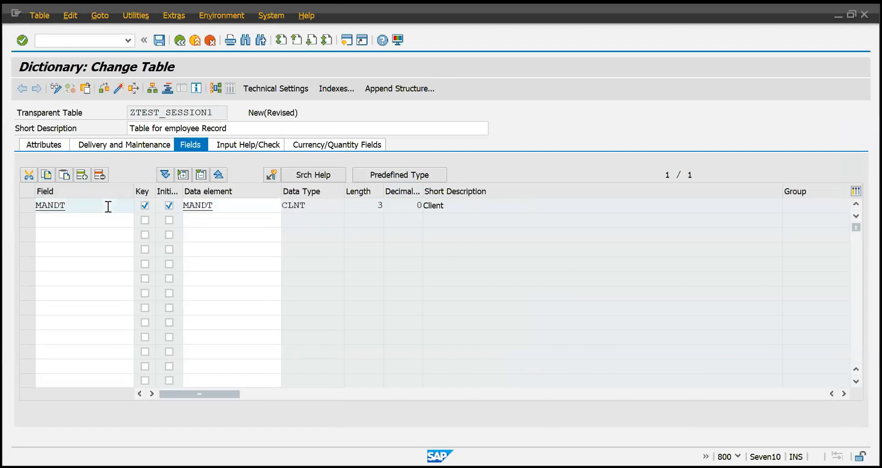
{"action": "left_click", "coordinate": [251, 210]}
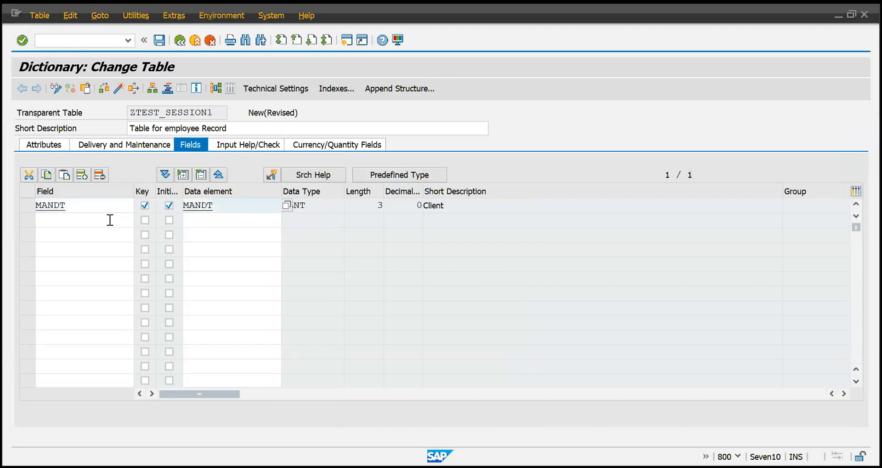
Add ZCUST_ID below MANDT, flagged as key and initial value, with data element NUMC5.
{"action": "left_click", "coordinate": [80, 217]}
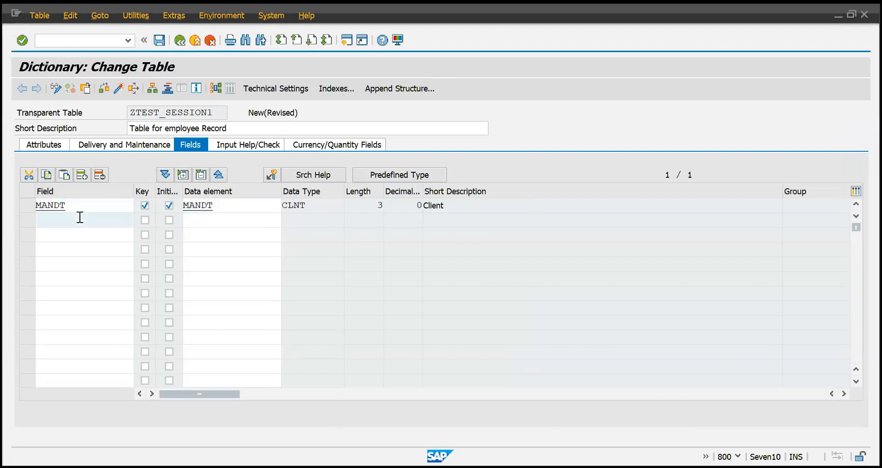
{"action": "type", "text": "ZCUST_id"}
{"action": "key", "text": "Tab"}
{"action": "key", "text": "space"}
{"action": "key", "text": "Tab"}
{"action": "key", "text": "space"}
{"action": "key", "text": "Tab"}
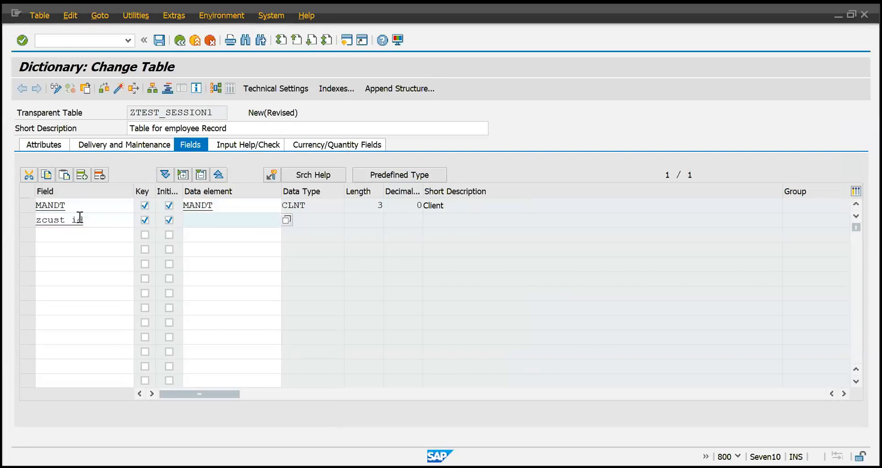
{"action": "type", "text": "NUMC5"}
{"action": "key", "text": "Return"}
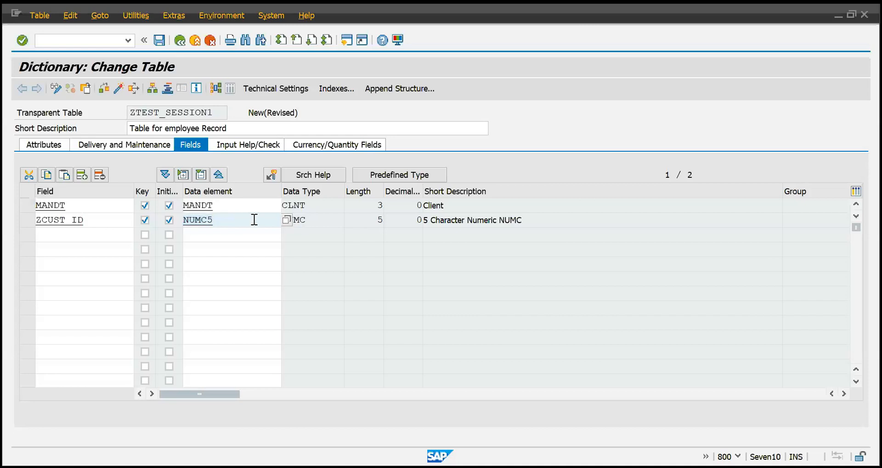
Enter a new field named ZCUST_NAME below ZCUST_ID.
{"action": "left_click", "coordinate": [79, 229]}
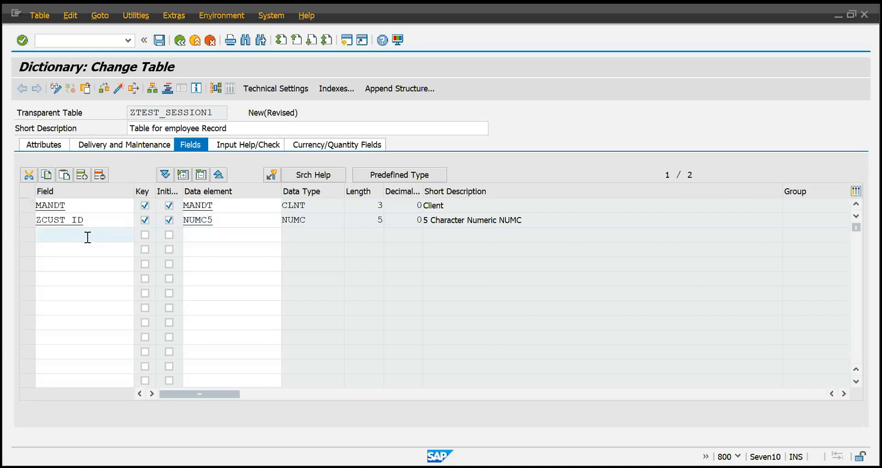
{"action": "type", "text": "ZCUST_NAME"}
{"action": "left_click", "coordinate": [146, 234]}
{"action": "left_click", "coordinate": [164, 235]}
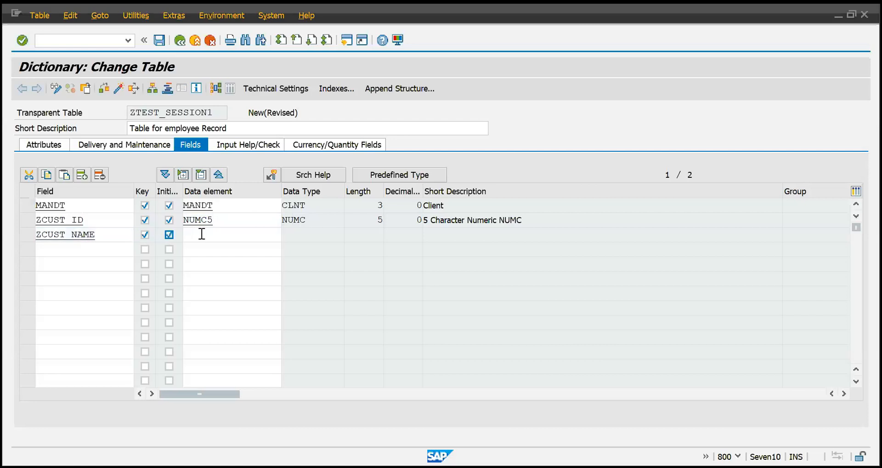
{"action": "left_click", "coordinate": [142, 238]}
{"action": "left_click", "coordinate": [171, 235]}
{"action": "left_click", "coordinate": [106, 233]}
{"action": "double_click", "coordinate": [145, 235]}
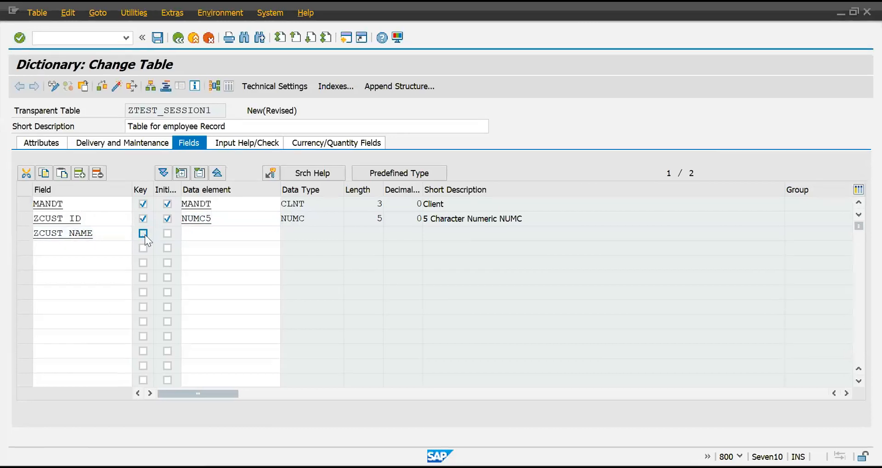
{"action": "left_click", "coordinate": [620, 80]}
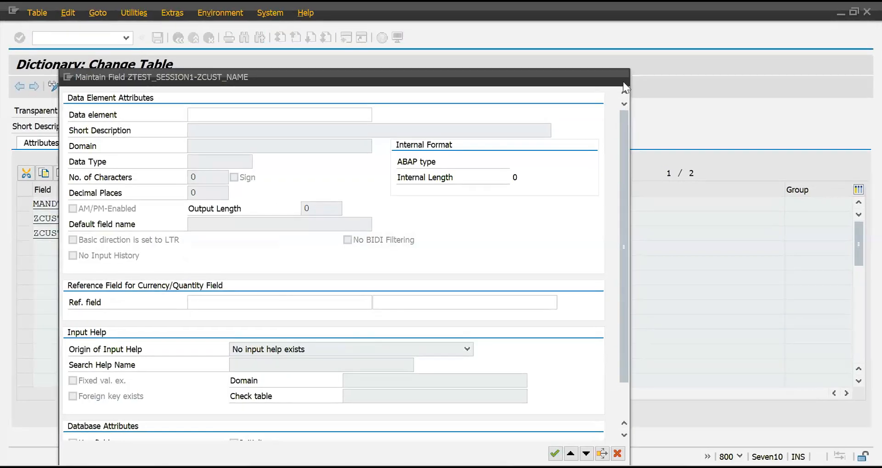
Assign the data element CHAR20 to the ZCUST_NAME field.
{"action": "left_click", "coordinate": [236, 235]}
{"action": "type", "text": "CHA"}
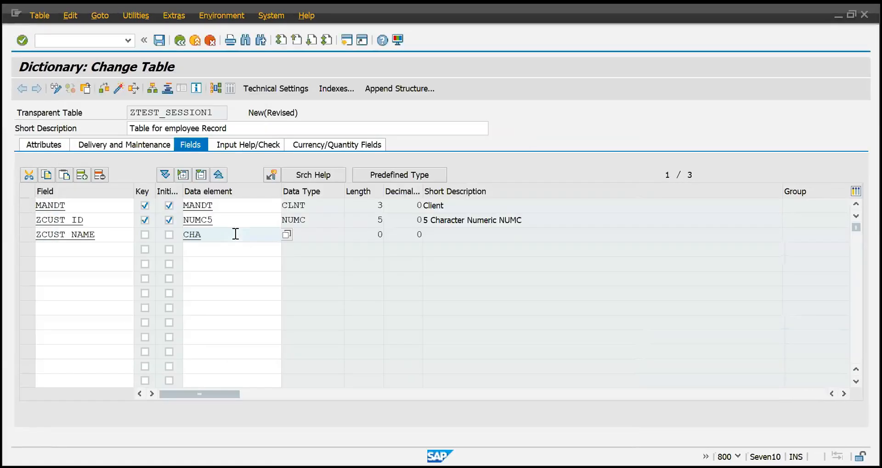
{"action": "type", "text": "R20"}
{"action": "key", "text": "Return"}
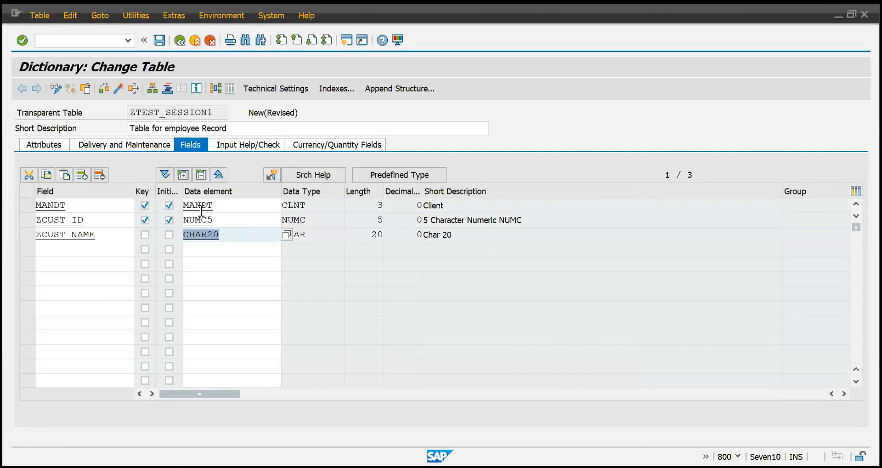
{"action": "left_click_drag", "start_coordinate": [102, 219], "coordinate": [32, 225]}
{"action": "left_click_drag", "start_coordinate": [112, 234], "coordinate": [23, 236]}
{"action": "left_click", "coordinate": [75, 208]}
{"action": "left_click_drag", "start_coordinate": [76, 208], "coordinate": [16, 208]}
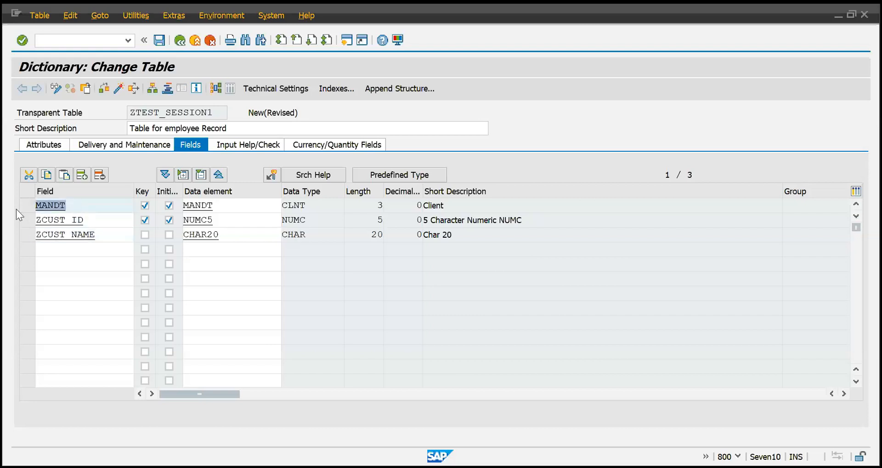
Save the table as a local object.
{"action": "key", "text": "ctrl+s"}
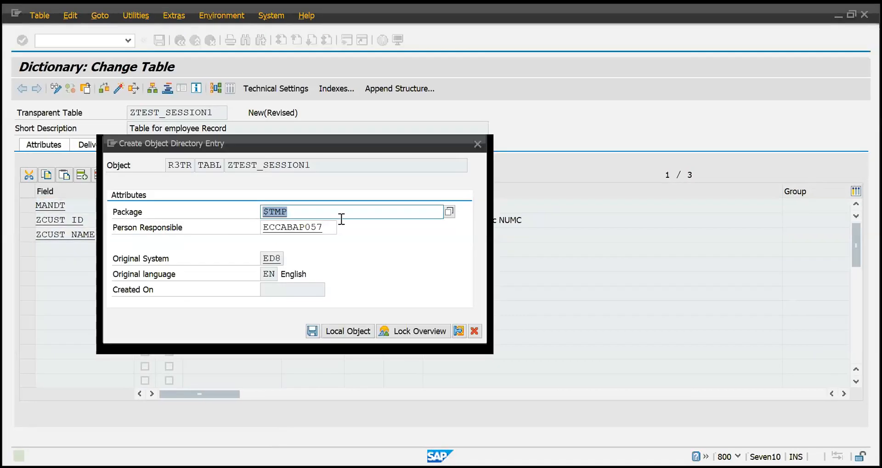
{"action": "left_click", "coordinate": [345, 327]}
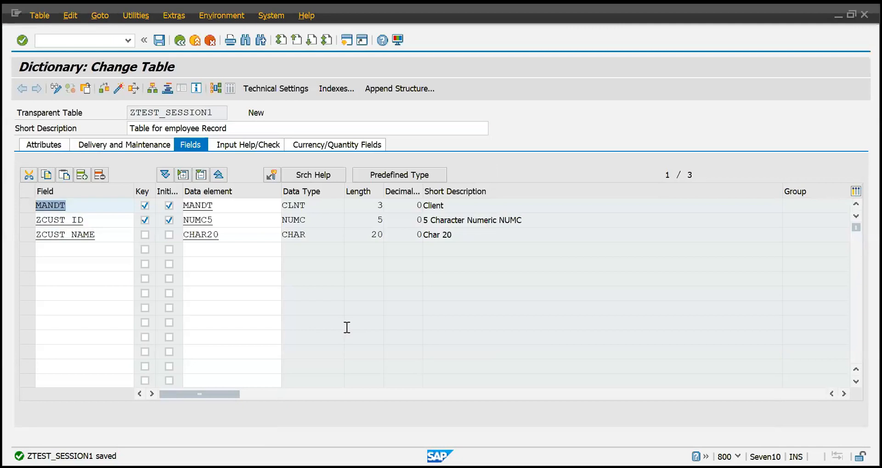
{"action": "left_click", "coordinate": [105, 247]}
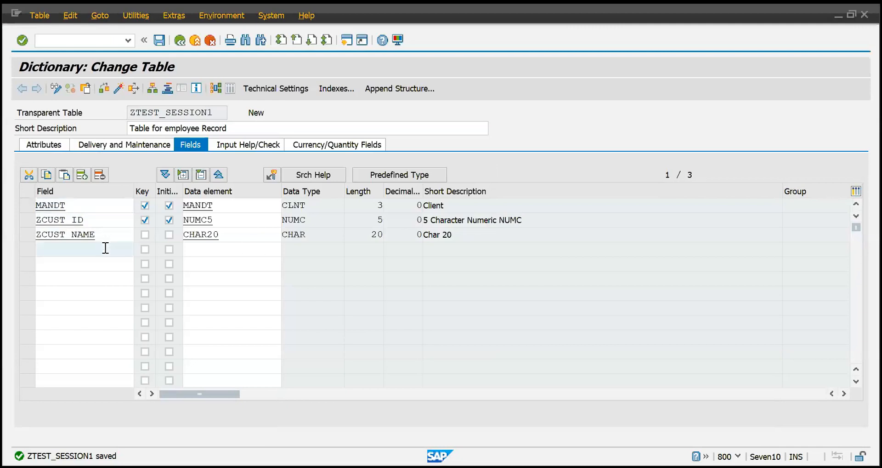
{"action": "left_click", "coordinate": [254, 88]}
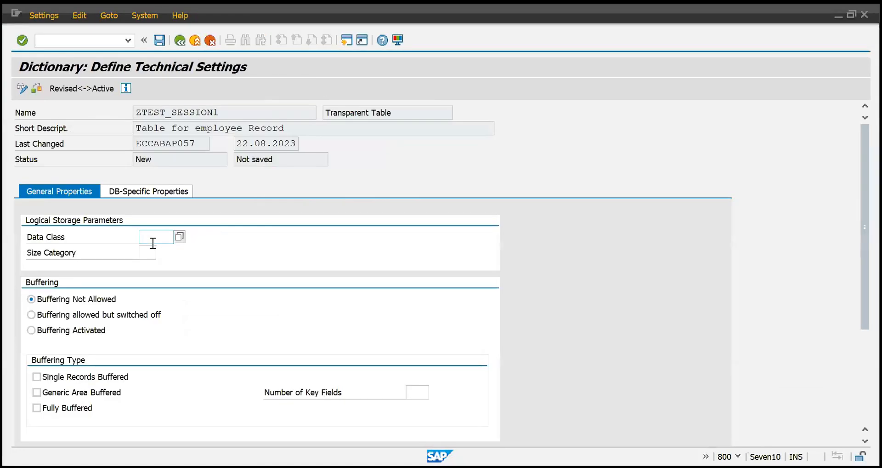
{"action": "key", "text": "Return"}
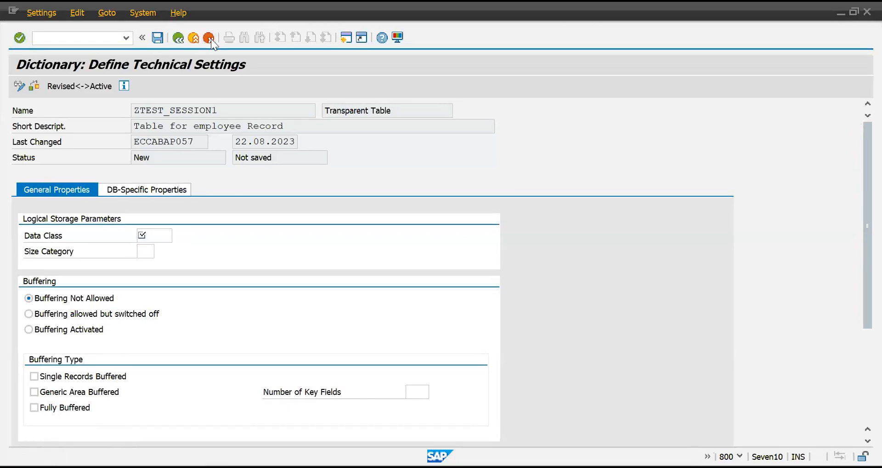
{"action": "left_click", "coordinate": [211, 40]}
{"action": "left_click", "coordinate": [131, 146]}
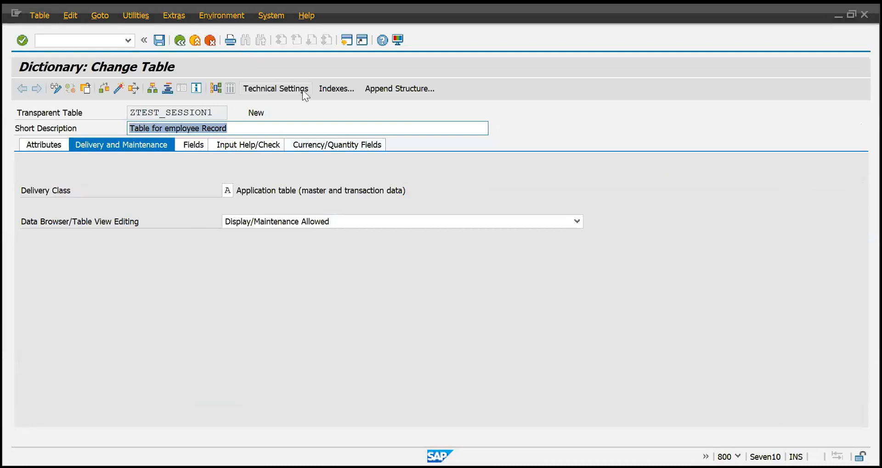
Set the data class to APPL0 (Master Data, Transparent Tables) in the table's technical settings.
{"action": "left_click", "coordinate": [287, 87]}
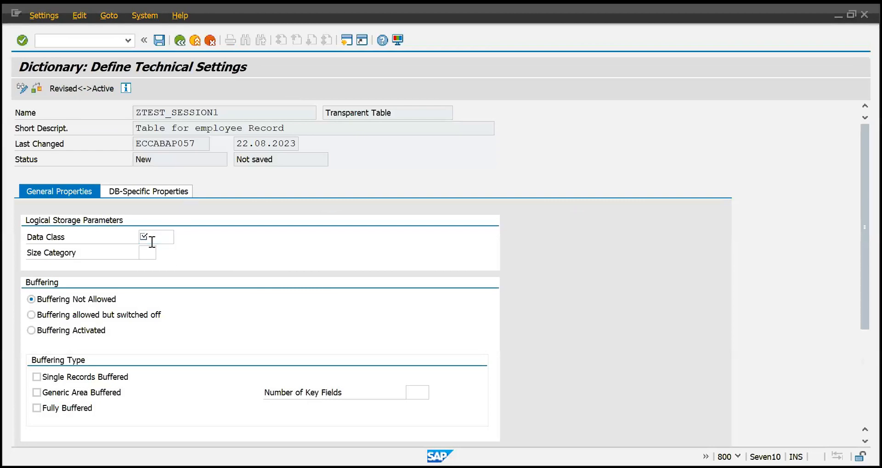
{"action": "left_click", "coordinate": [179, 236]}
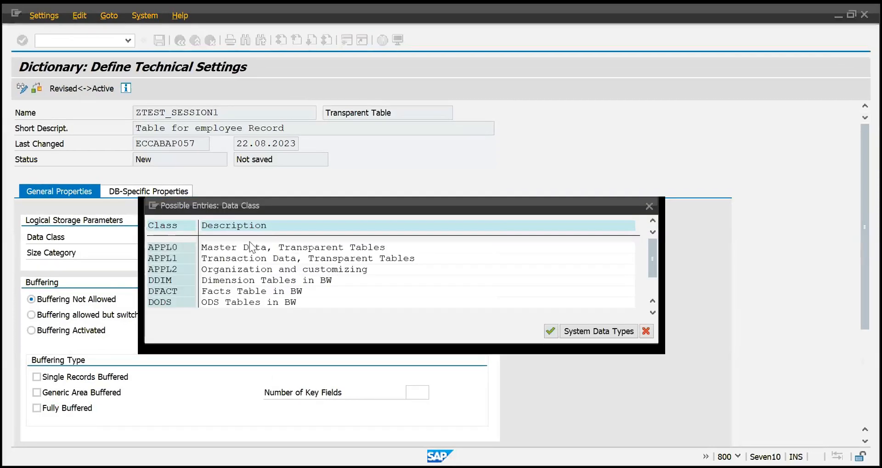
{"action": "left_click_drag", "start_coordinate": [340, 204], "coordinate": [489, 82]}
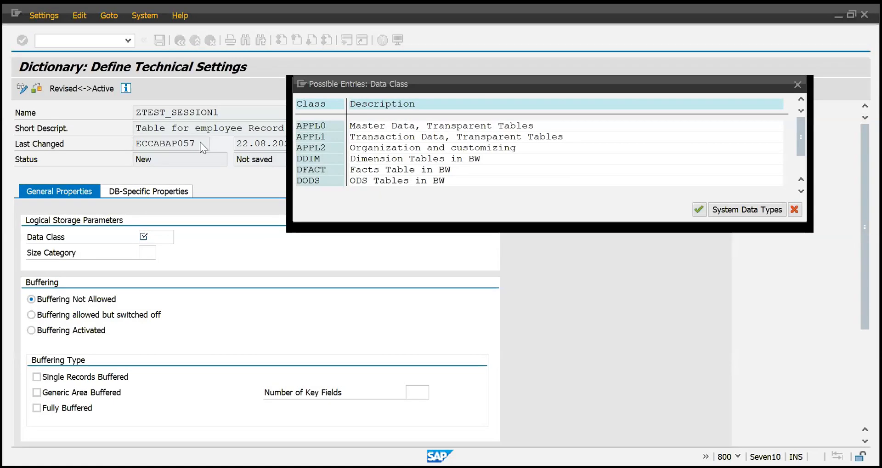
{"action": "left_click", "coordinate": [312, 126]}
{"action": "left_click", "coordinate": [381, 128]}
{"action": "left_click", "coordinate": [456, 129]}
{"action": "left_click", "coordinate": [317, 137]}
{"action": "left_click", "coordinate": [376, 137]}
{"action": "left_click", "coordinate": [483, 137]}
{"action": "left_click", "coordinate": [319, 131]}
{"action": "left_click", "coordinate": [323, 146]}
{"action": "double_click", "coordinate": [318, 126]}
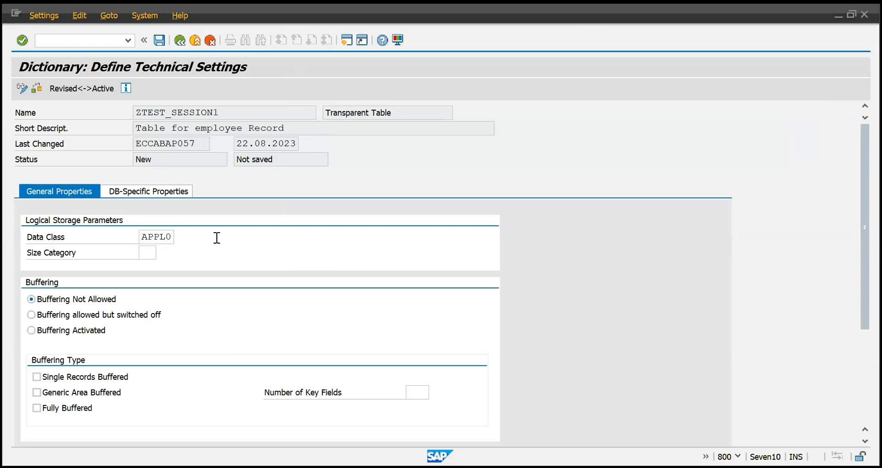
Set the size category to 9 from the possible entries for expected data records.
{"action": "left_click", "coordinate": [154, 253]}
{"action": "key", "text": "F4"}
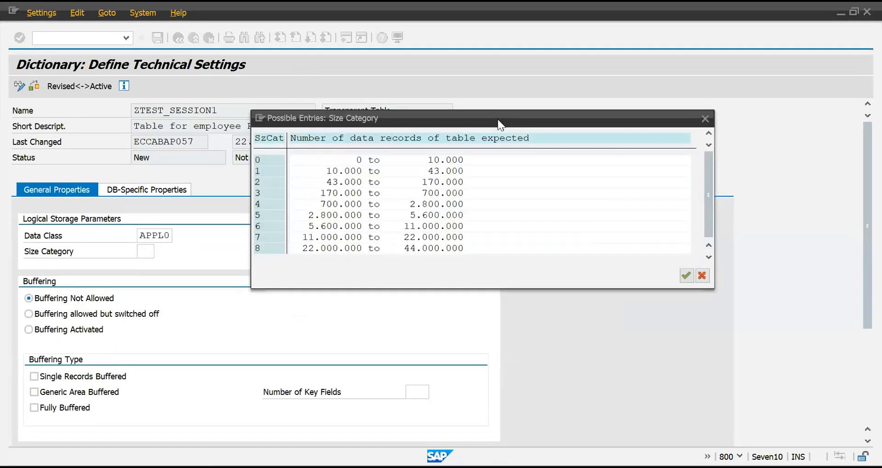
{"action": "left_click", "coordinate": [338, 175]}
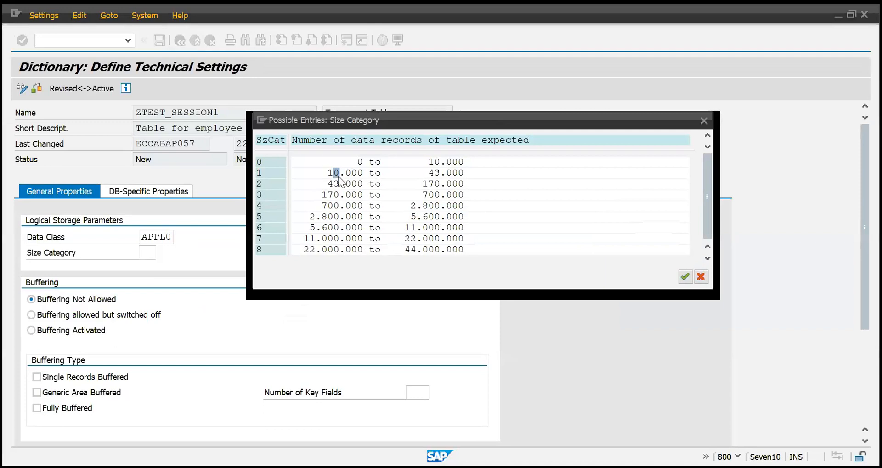
{"action": "scroll", "coordinate": [339, 182], "scroll_direction": "down", "scroll_amount": 1}
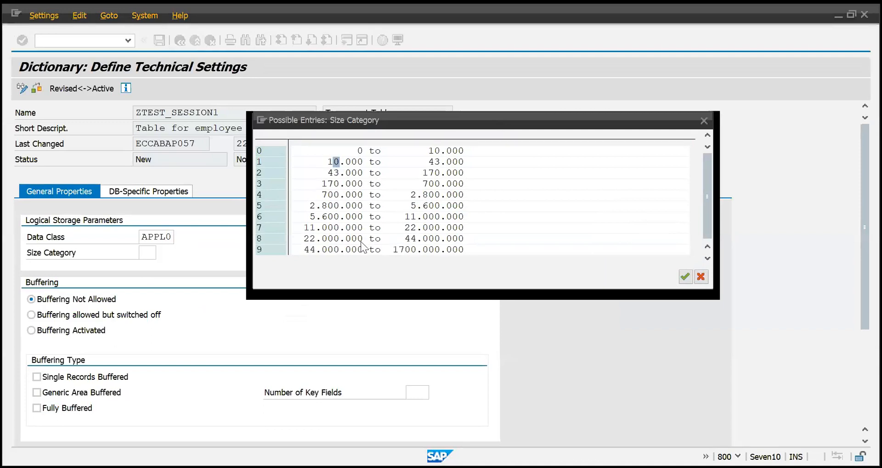
{"action": "left_click", "coordinate": [403, 252]}
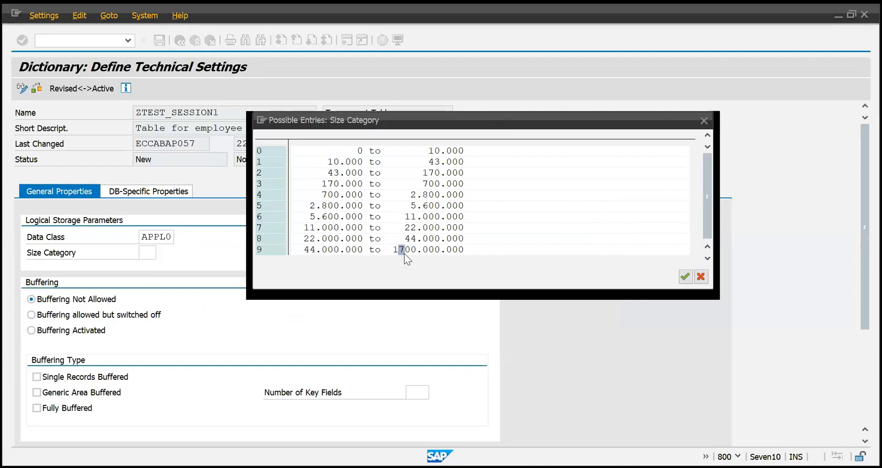
{"action": "double_click", "coordinate": [340, 251]}
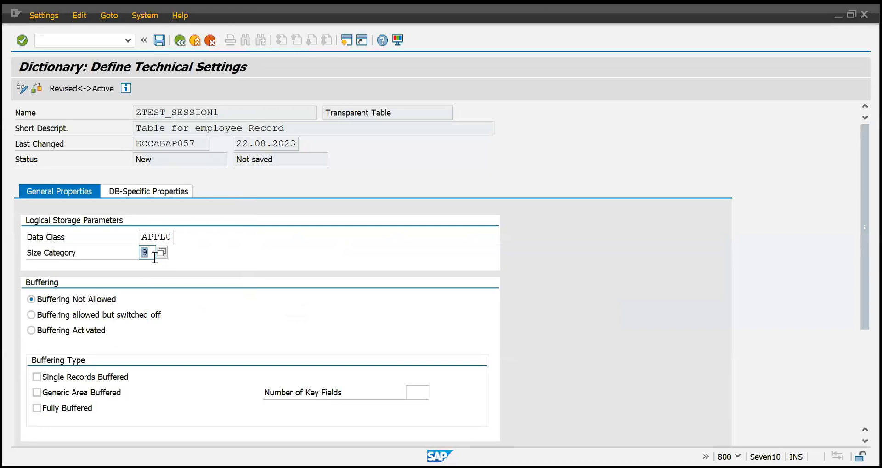
Clear the size category and choose a smaller one from the possible entries.
{"action": "left_click", "coordinate": [155, 256]}
{"action": "key", "text": "BackSpace"}
{"action": "key", "text": "F4"}
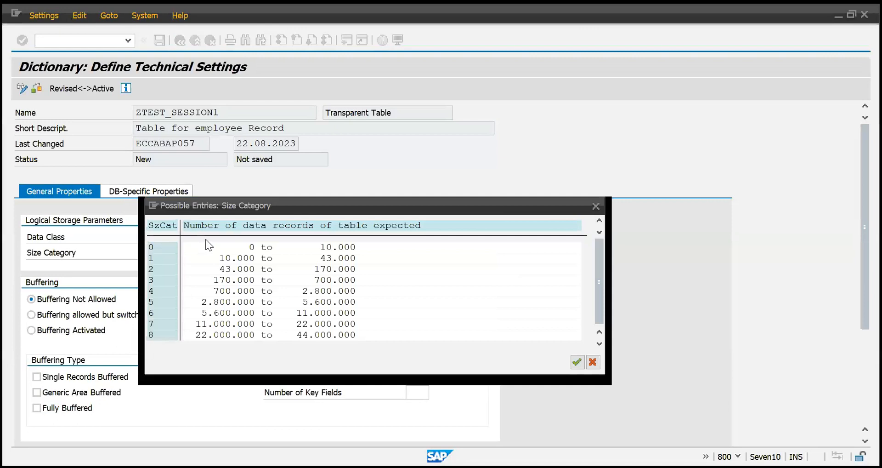
{"action": "double_click", "coordinate": [155, 255]}
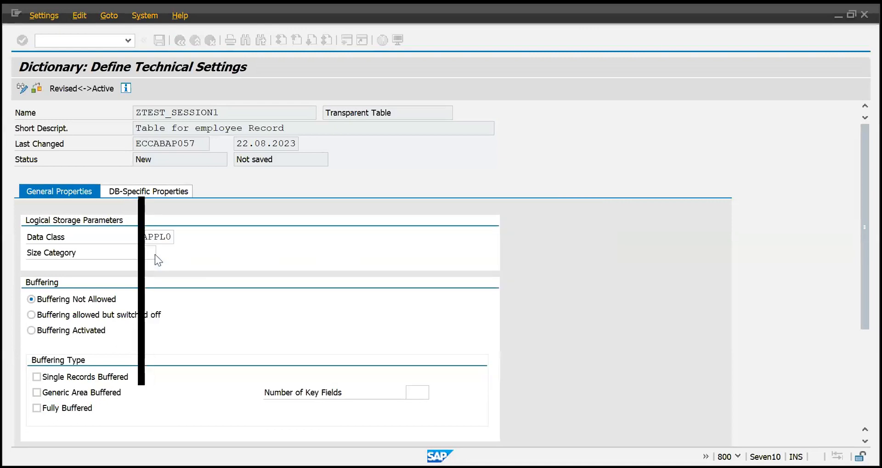
Set the size category to 1 from the possible entries, for 10.000 to 43.000 expected data records.
{"action": "left_click", "coordinate": [161, 253]}
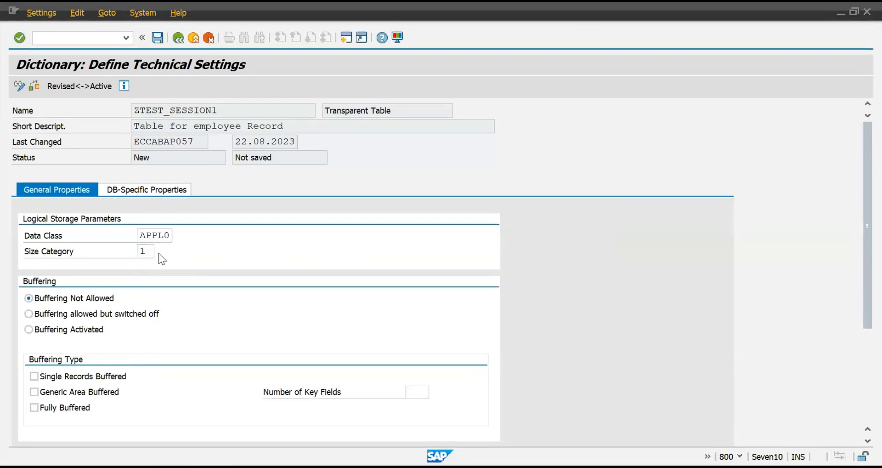
{"action": "double_click", "coordinate": [160, 258]}
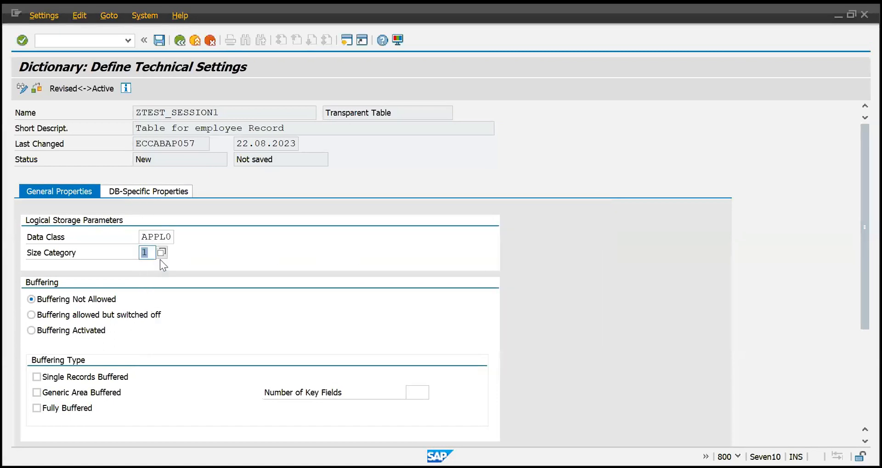
{"action": "left_click", "coordinate": [161, 256]}
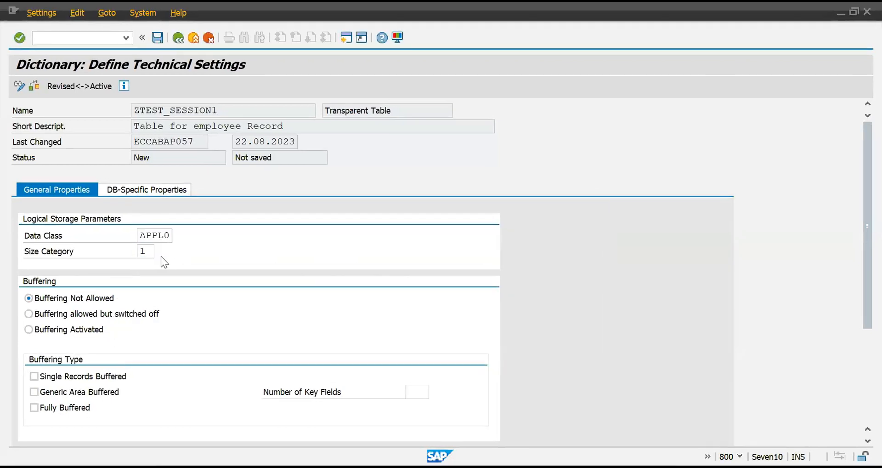
{"action": "left_click", "coordinate": [335, 261]}
{"action": "left_click", "coordinate": [324, 260]}
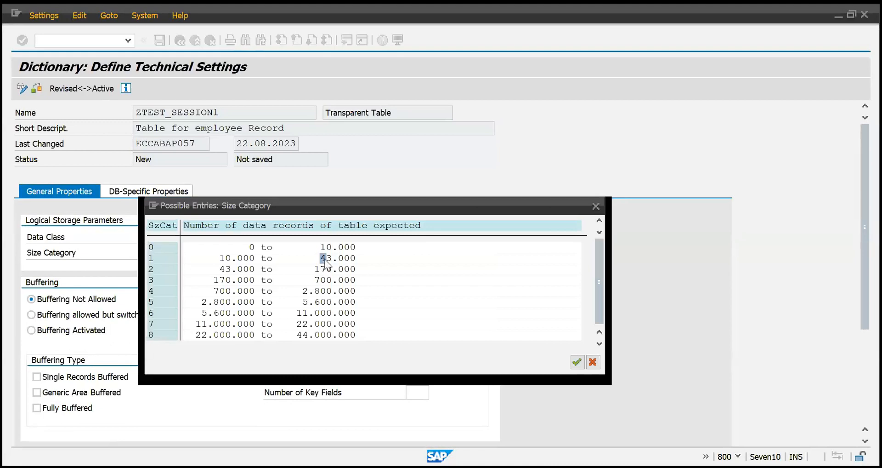
{"action": "double_click", "coordinate": [164, 260]}
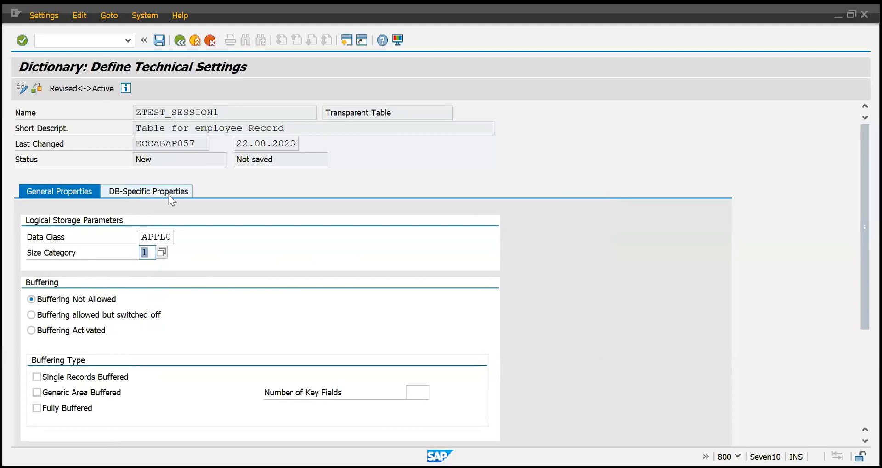
{"action": "left_click", "coordinate": [165, 253]}
{"action": "left_click", "coordinate": [335, 257]}
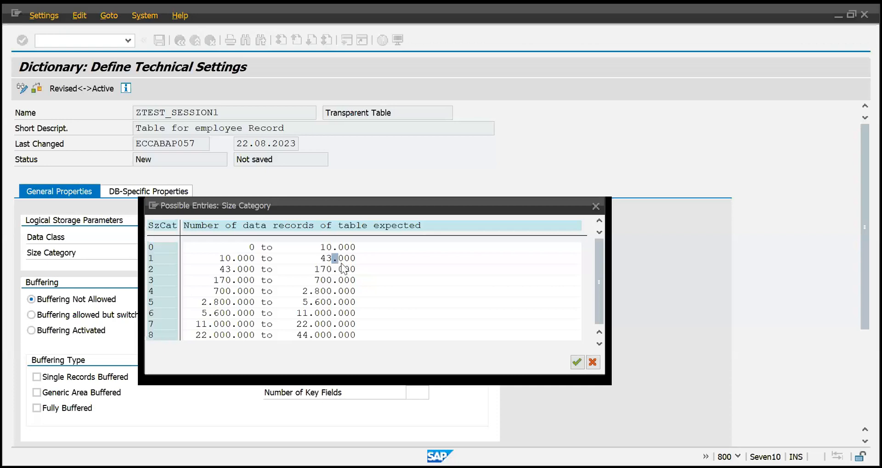
{"action": "double_click", "coordinate": [336, 259]}
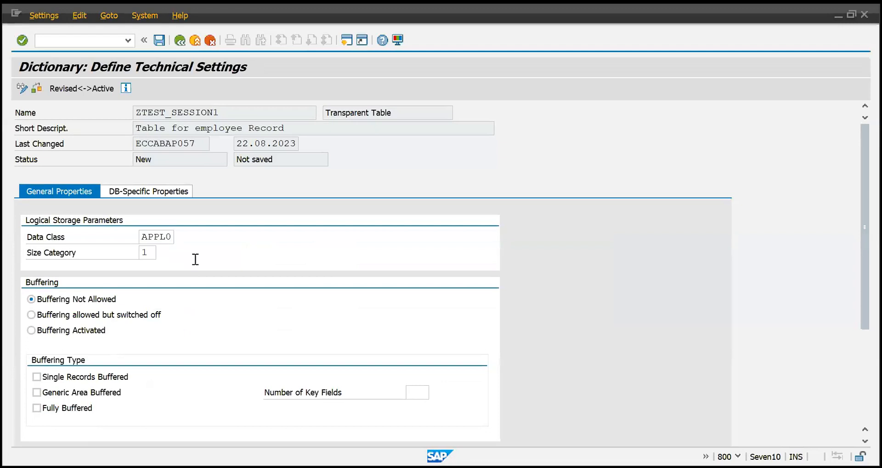
Save the technical settings and return to the table definition.
{"action": "left_click", "coordinate": [152, 255]}
{"action": "left_click", "coordinate": [160, 40]}
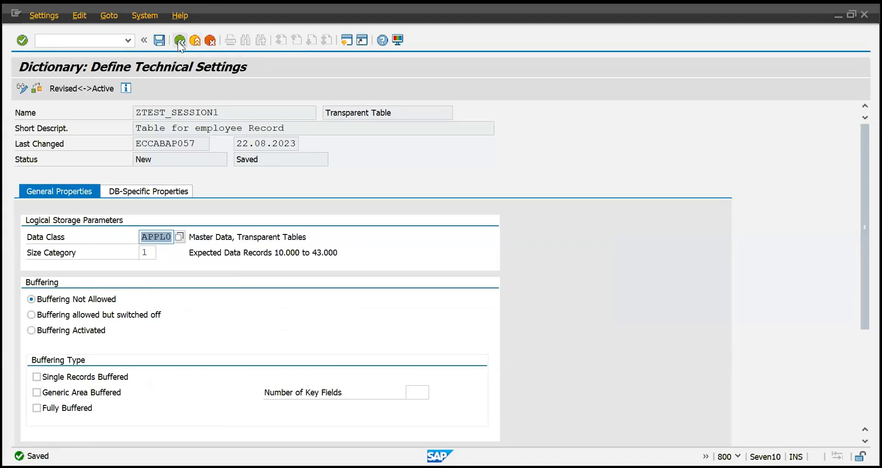
{"action": "left_click", "coordinate": [179, 41]}
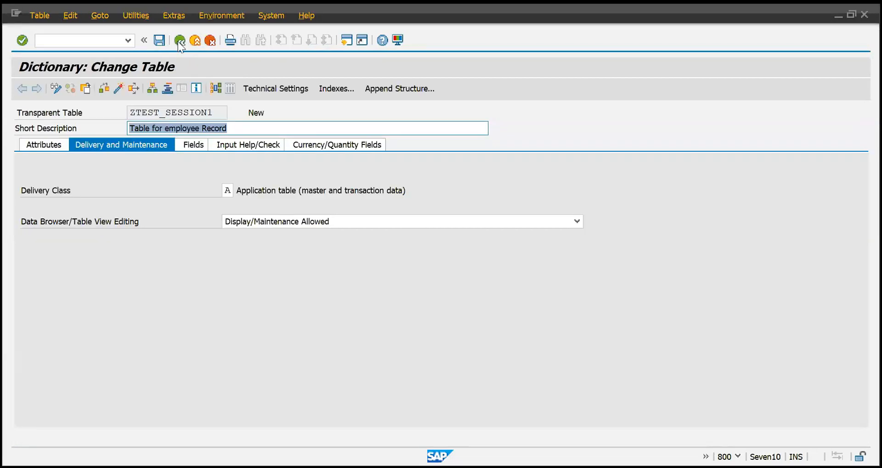
Review the table's fields, input help/check, currency/quantity fields, and delivery and maintenance settings.
{"action": "left_click", "coordinate": [191, 144]}
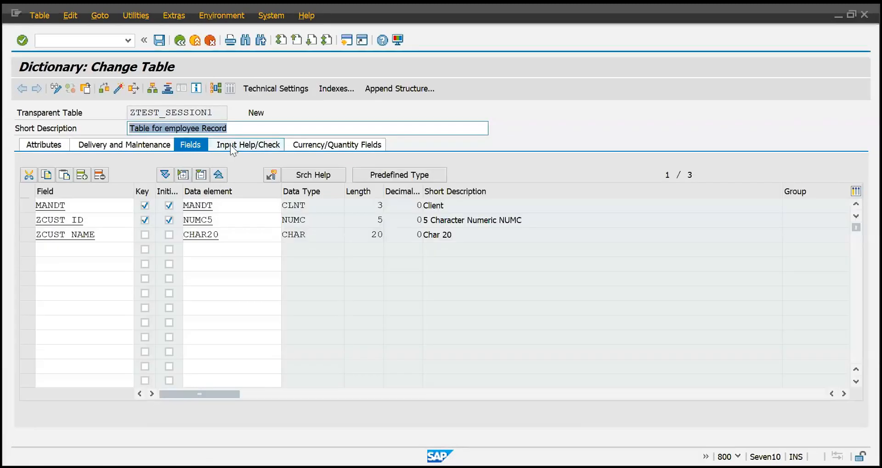
{"action": "left_click", "coordinate": [235, 145]}
{"action": "left_click", "coordinate": [303, 145]}
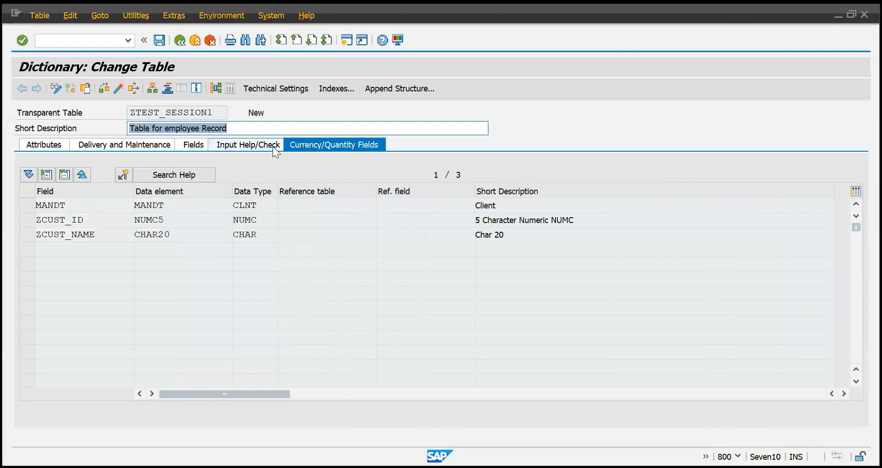
{"action": "left_click", "coordinate": [257, 147]}
{"action": "left_click", "coordinate": [159, 149]}
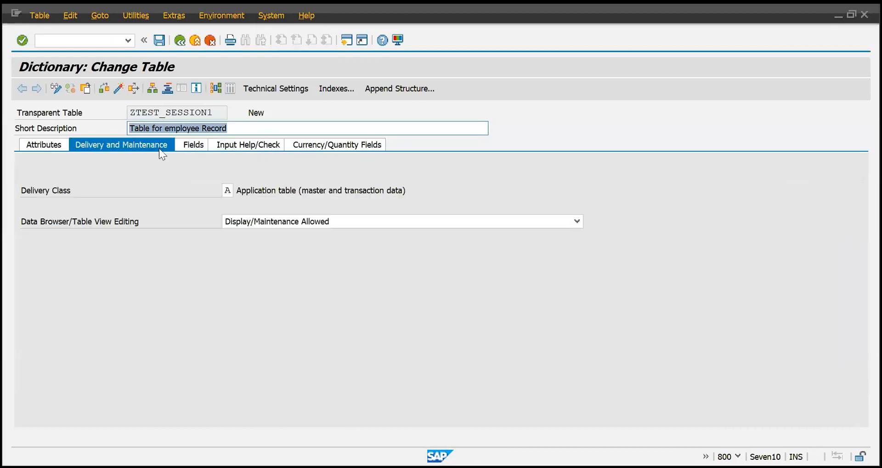
{"action": "left_click", "coordinate": [192, 146]}
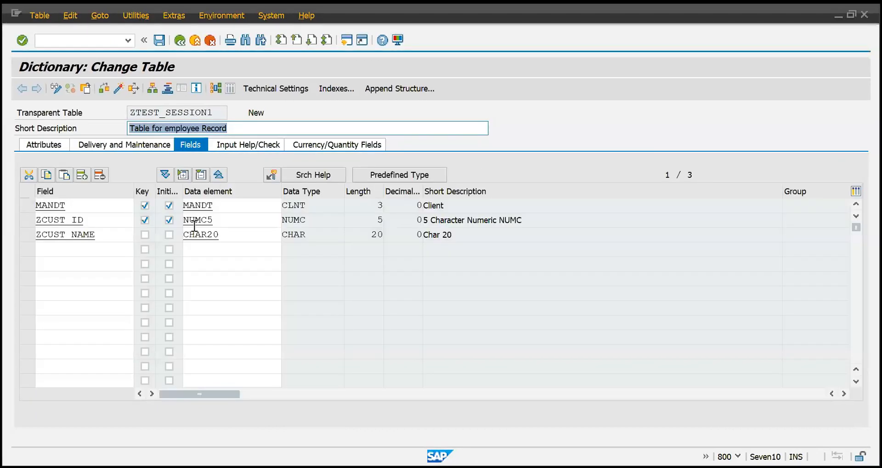
Save the table and check it for inconsistencies, closing the check log after reading it.
{"action": "left_click", "coordinate": [160, 41]}
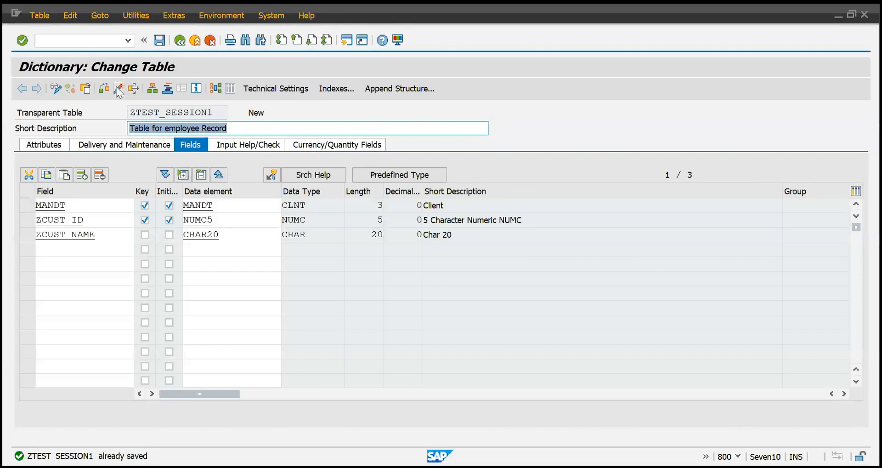
{"action": "left_click", "coordinate": [234, 233]}
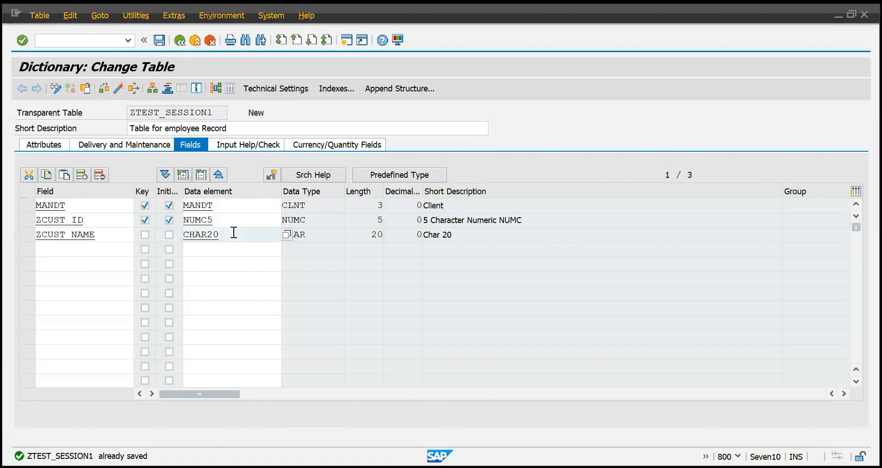
{"action": "left_click", "coordinate": [122, 217]}
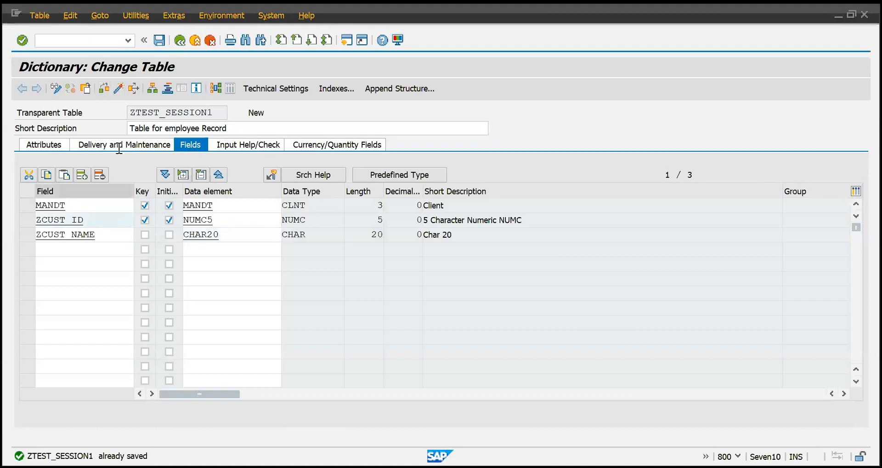
{"action": "left_click", "coordinate": [104, 88]}
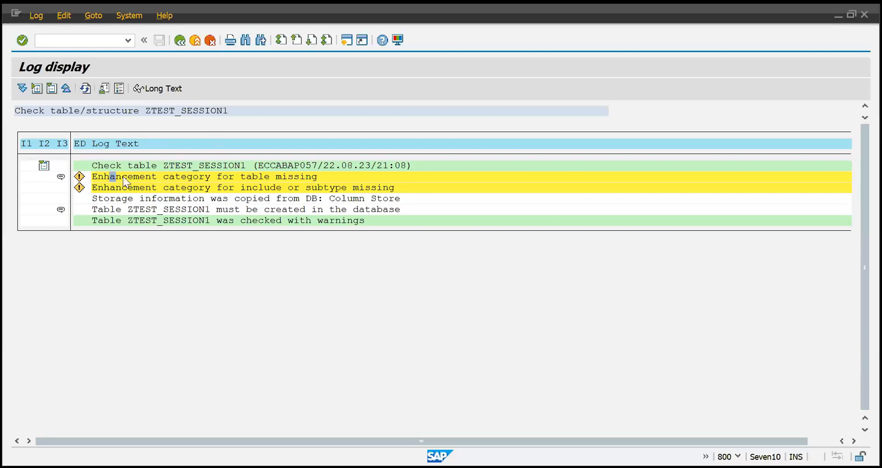
{"action": "left_click", "coordinate": [177, 40]}
Set the table's enhancement category to Can Be Enhanced (Deep) and save the table.
{"action": "left_click", "coordinate": [238, 221]}
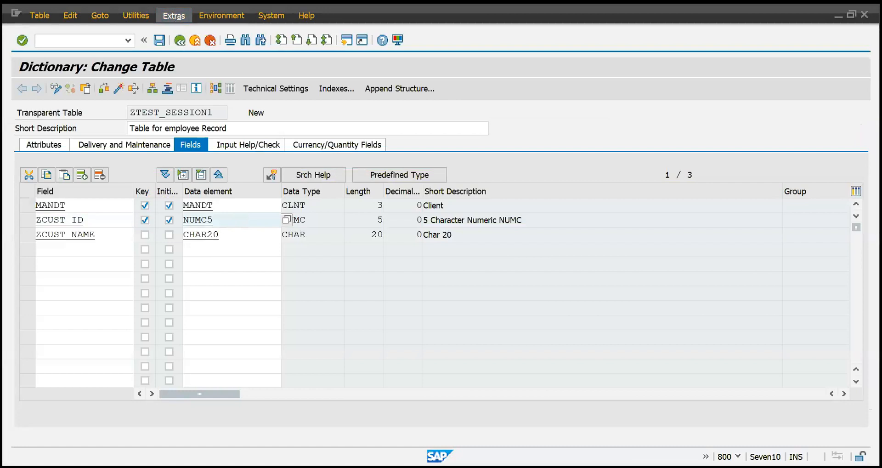
{"action": "key", "text": "ctrl+F3"}
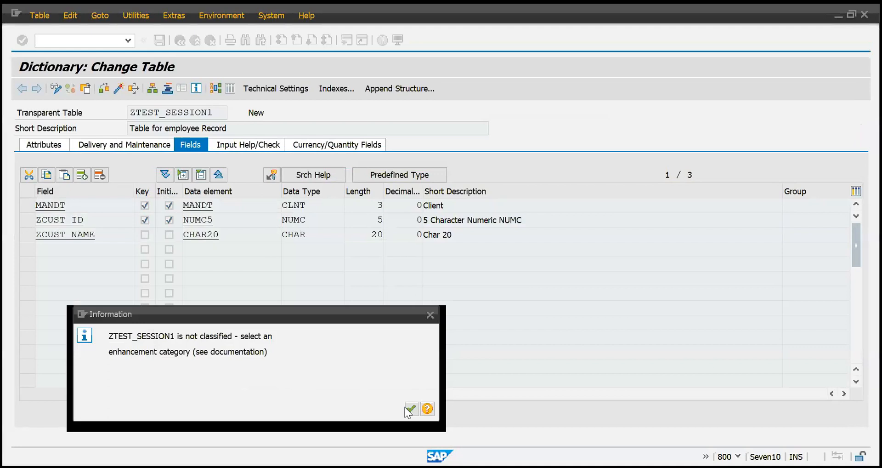
{"action": "left_click_drag", "start_coordinate": [374, 309], "coordinate": [388, 210]}
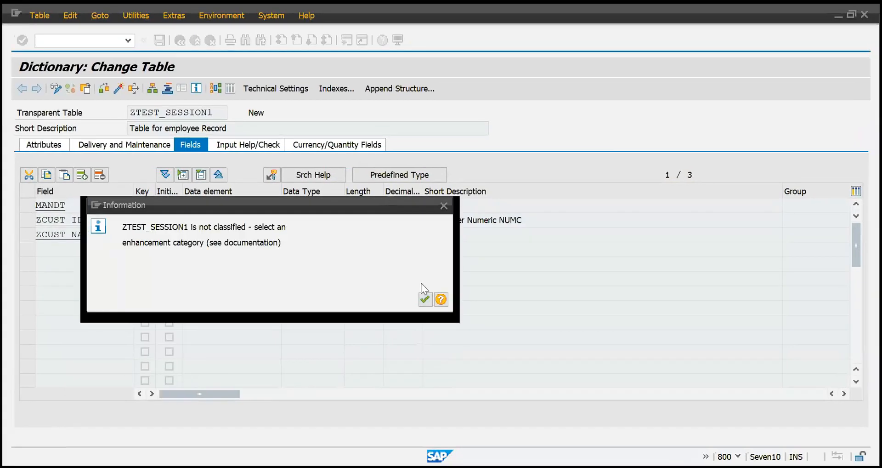
{"action": "left_click", "coordinate": [426, 300]}
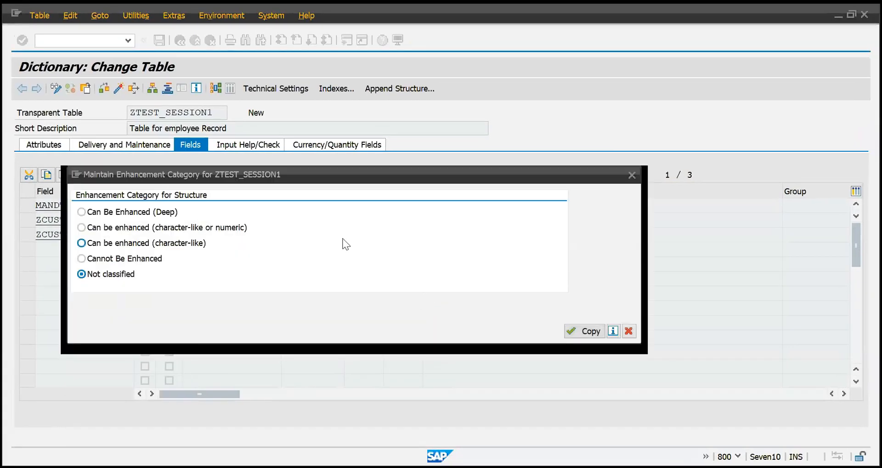
{"action": "left_click_drag", "start_coordinate": [385, 170], "coordinate": [589, 79]}
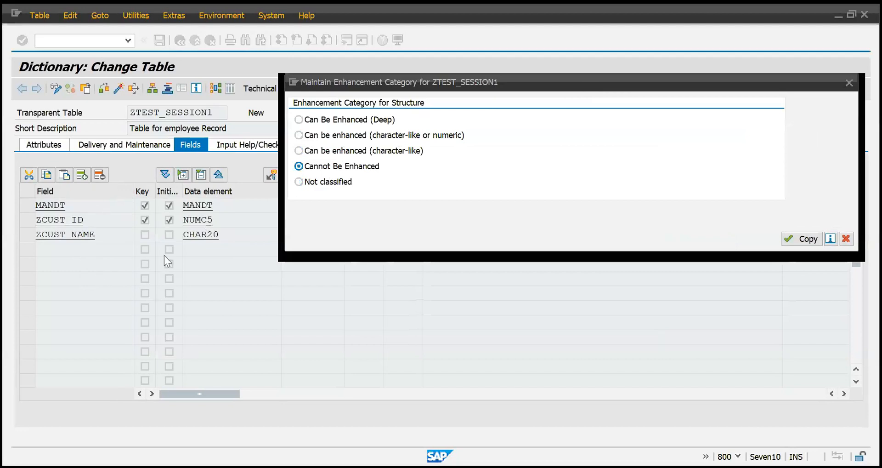
{"action": "left_click", "coordinate": [310, 121]}
{"action": "left_click", "coordinate": [311, 138]}
{"action": "left_click", "coordinate": [304, 135]}
{"action": "key", "text": "Down"}
{"action": "left_click", "coordinate": [321, 120]}
{"action": "left_click", "coordinate": [800, 236]}
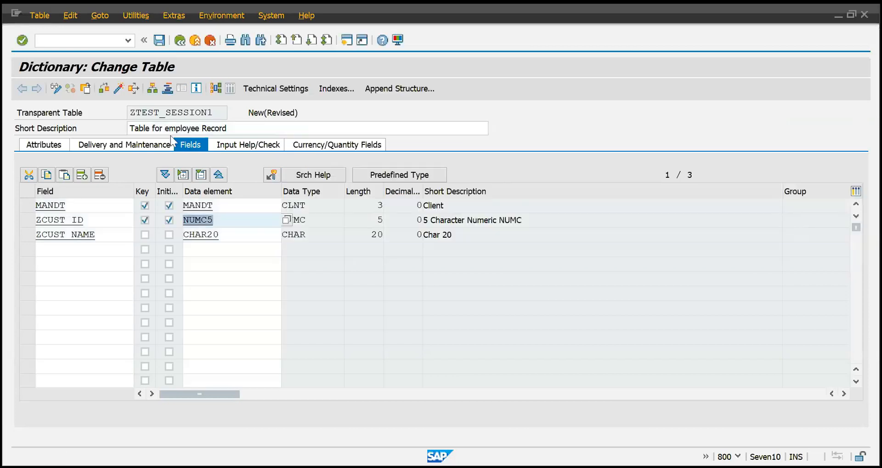
{"action": "left_click", "coordinate": [160, 44]}
Check the table for inconsistencies and activate ZTEST_SESSION1 from the inactive local objects.
{"action": "left_click", "coordinate": [108, 87]}
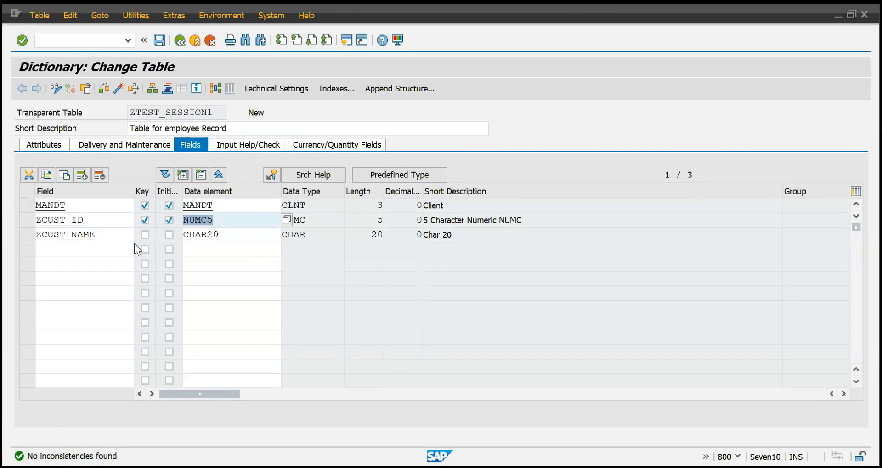
{"action": "left_click", "coordinate": [119, 88]}
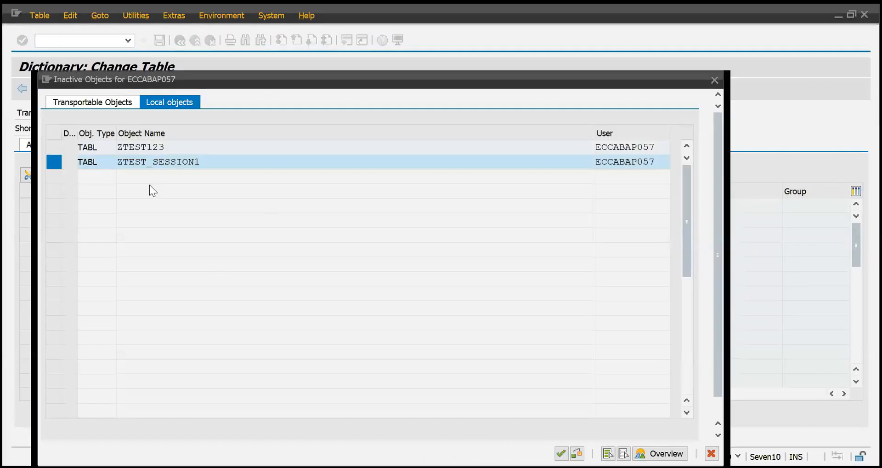
{"action": "left_click", "coordinate": [561, 454]}
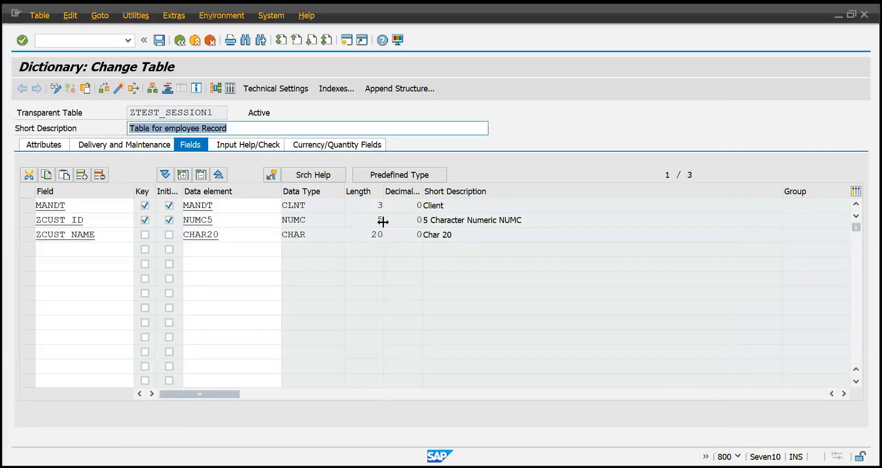
{"action": "left_click", "coordinate": [268, 113]}
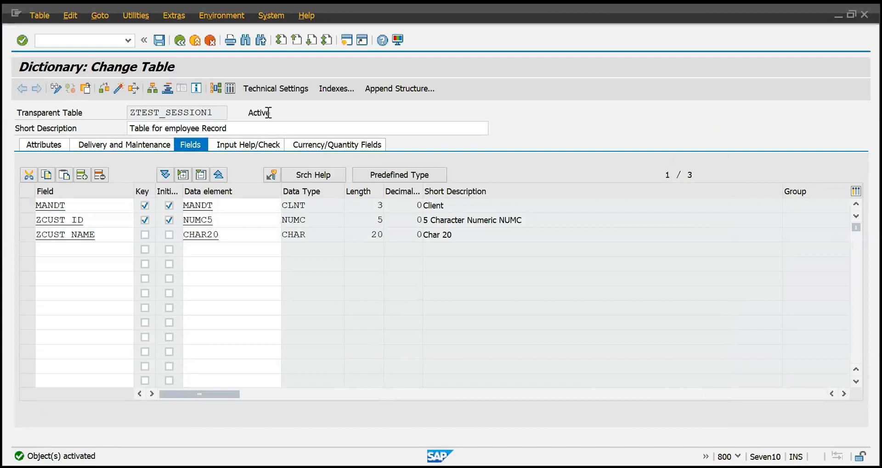
Leave change mode and display the definition of table ZTEST_SESSION1 from the dictionary's initial screen.
{"action": "left_click", "coordinate": [185, 42]}
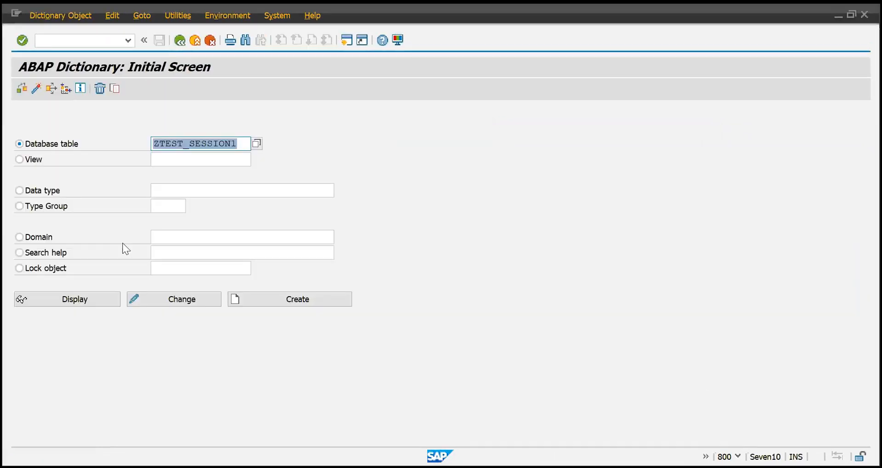
{"action": "left_click", "coordinate": [74, 297]}
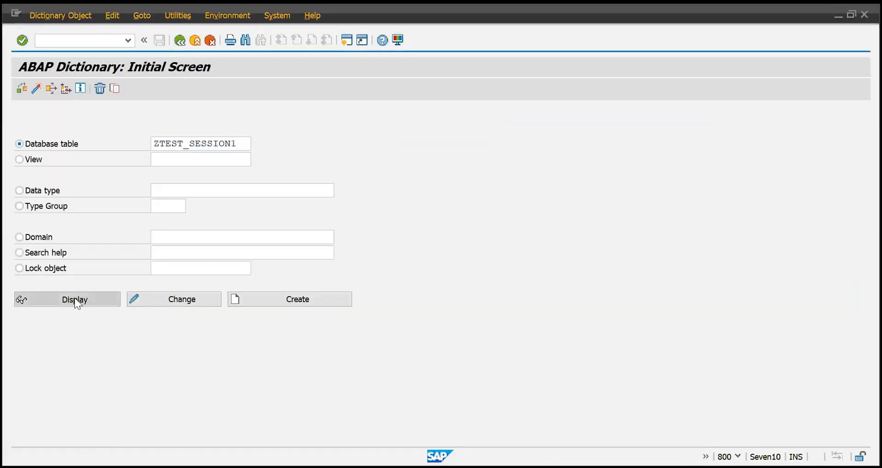
{"action": "key", "text": "F3"}
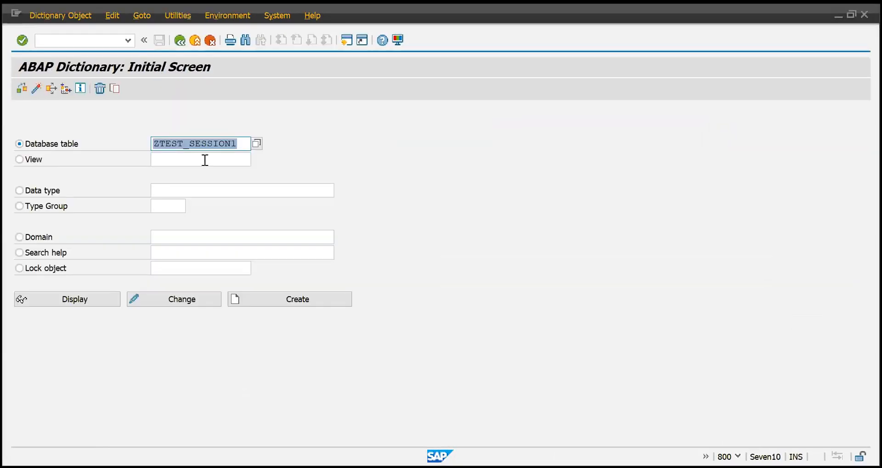
{"action": "left_click", "coordinate": [75, 299]}
{"action": "key", "text": "F3"}
Open transaction SE16N for table ZTEST_SESSION1 and display its entries.
{"action": "type", "text": "se16n"}
{"action": "key", "text": "Return"}
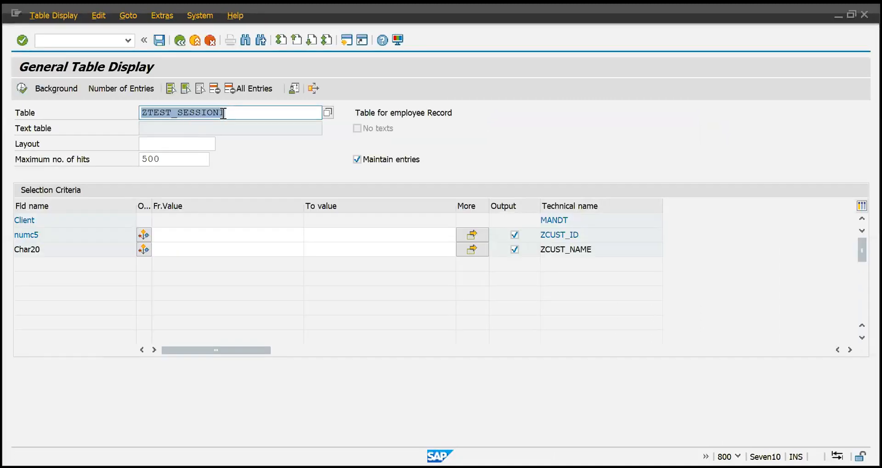
{"action": "key", "text": "F8"}
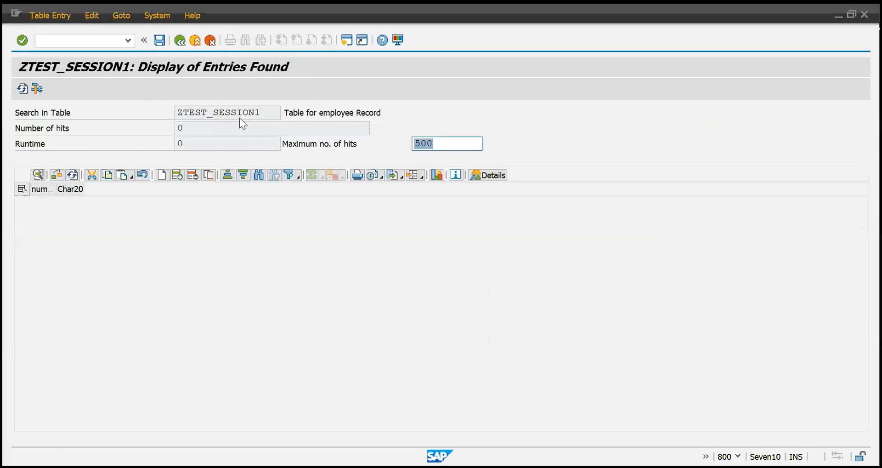
{"action": "left_click", "coordinate": [210, 128]}
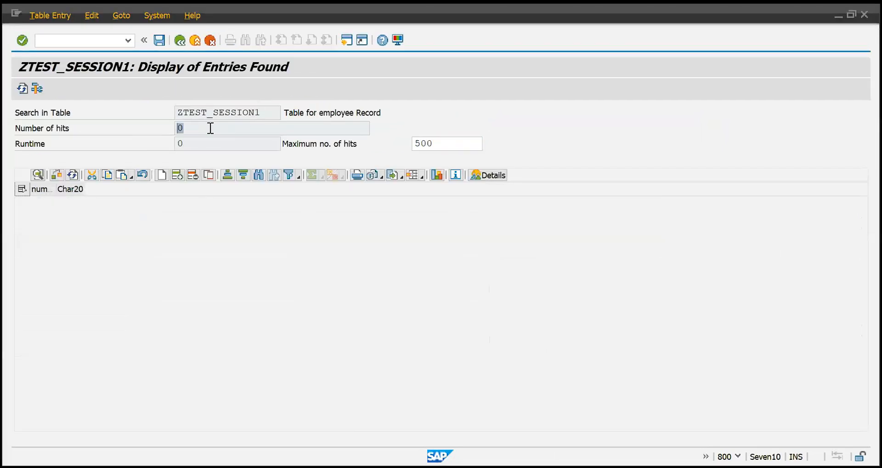
Return to the table selection and check the number of entries in ZTEST_SESSION1.
{"action": "key", "text": "F3"}
{"action": "left_click", "coordinate": [112, 90]}
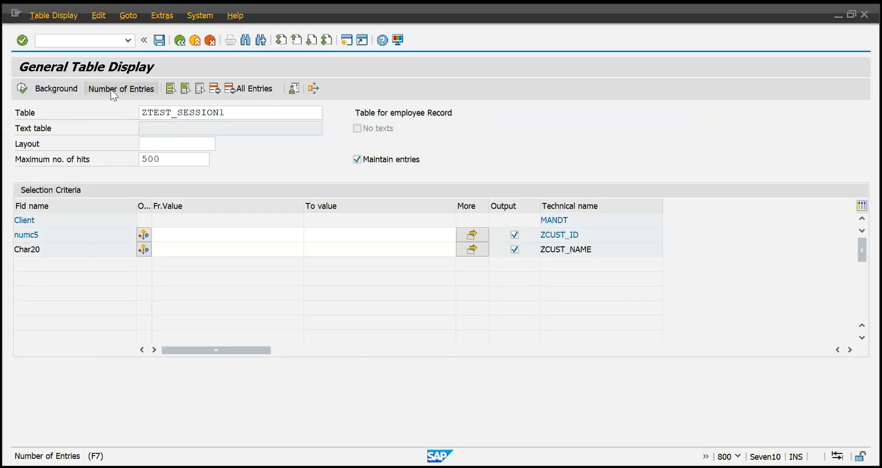
{"action": "key", "text": "Return"}
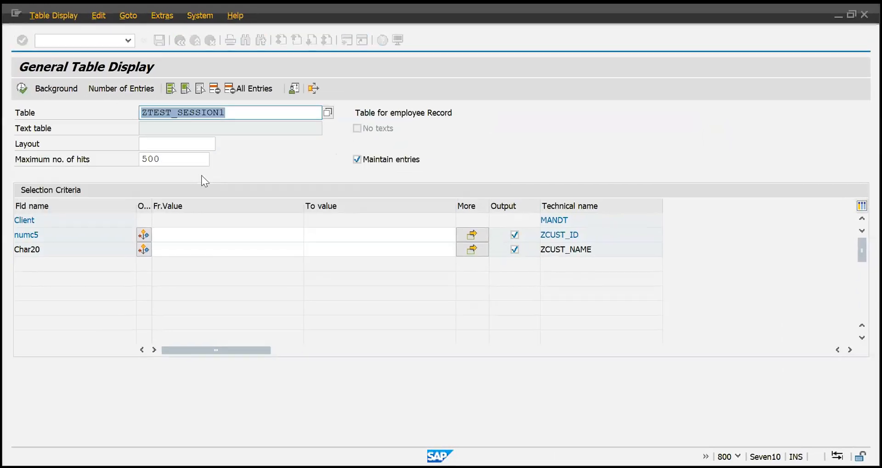
View the dictionary definition of ZTEST_SESSION1 from the general table display, then return to transaction SE16N.
{"action": "double_click", "coordinate": [193, 113]}
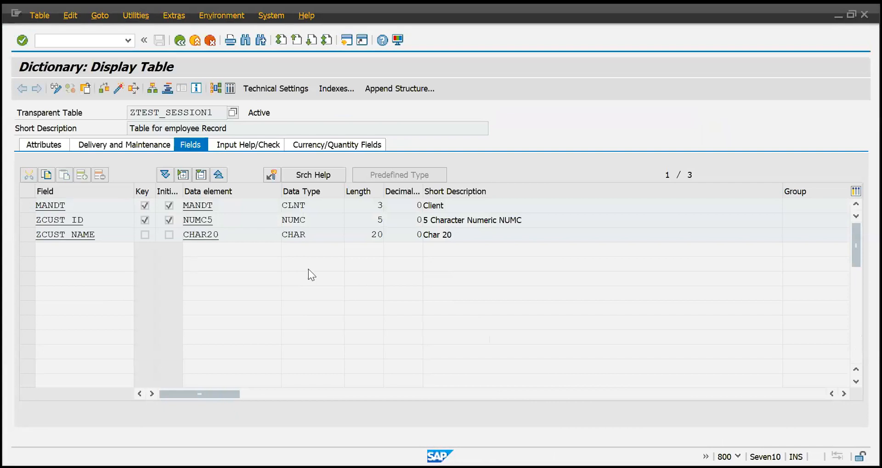
{"action": "key", "text": "F3"}
{"action": "key", "text": "F3"}
{"action": "type", "text": "se16n"}
{"action": "key", "text": "Return"}
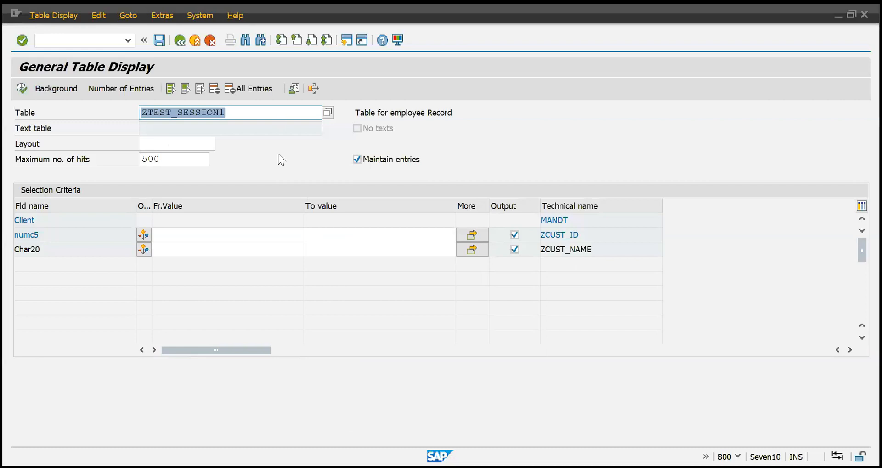
Leave the general table display and open the selection screen of ZTEST_SESSION1 in transaction SE16.
{"action": "key", "text": "F3"}
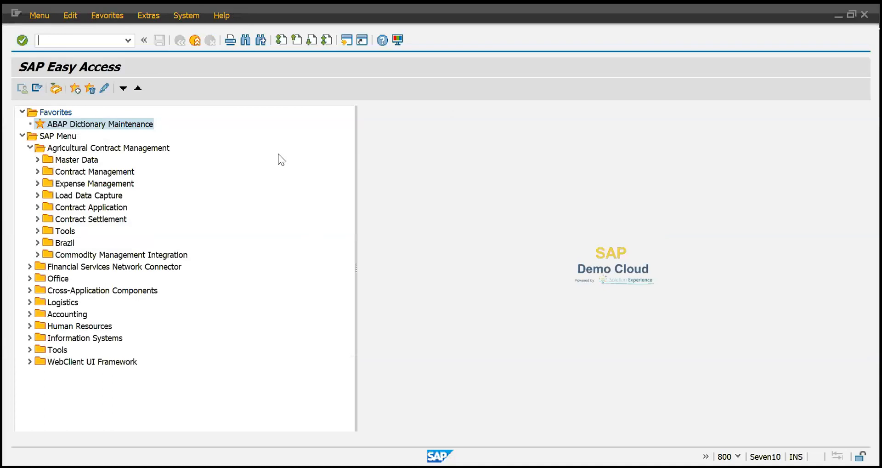
{"action": "type", "text": "se11"}
{"action": "key", "text": "Return"}
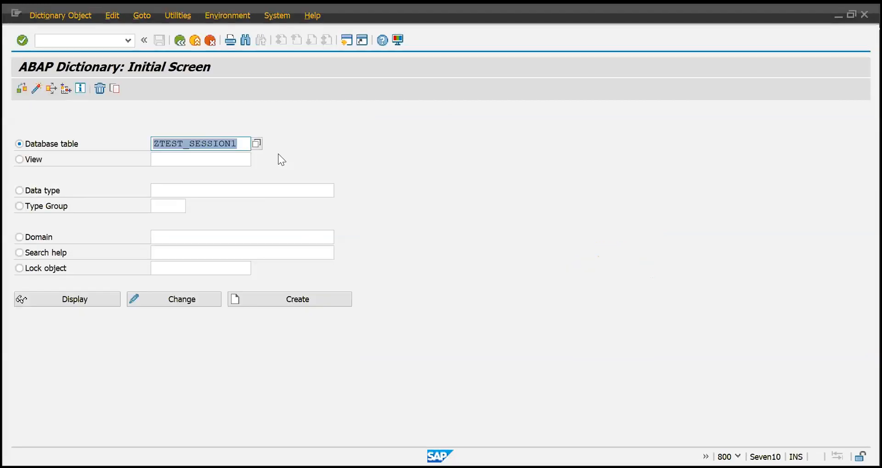
{"action": "key", "text": "F3"}
{"action": "type", "text": "se"}
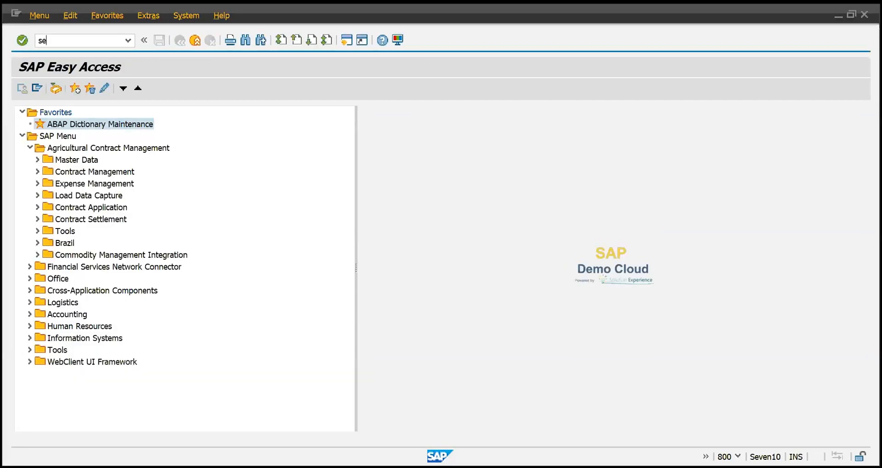
{"action": "type", "text": "16"}
{"action": "key", "text": "Return"}
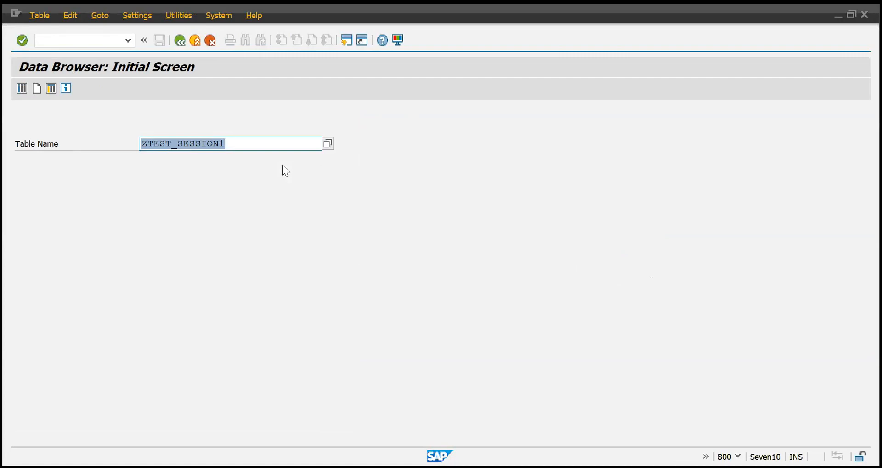
{"action": "key", "text": "Return"}
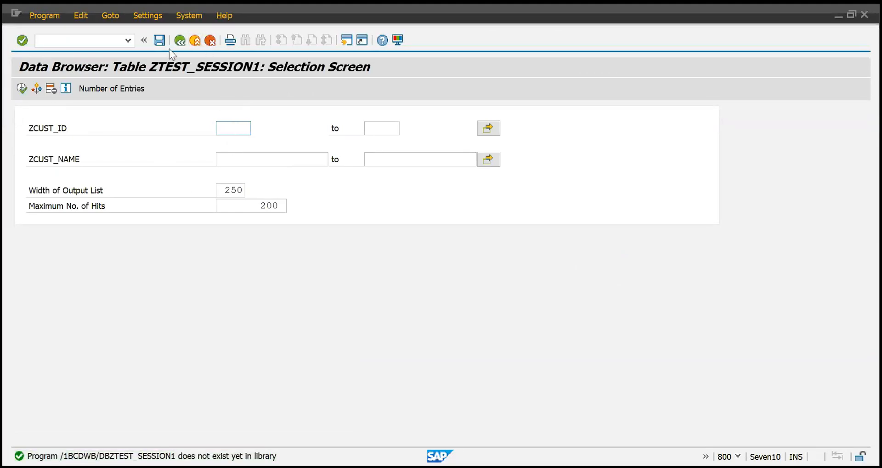
Display the definition of ZTEST_SESSION1 in transaction SE11 and examine the short descriptions of ZCUST_ID and ZCUST_NAME.
{"action": "left_click", "coordinate": [178, 40]}
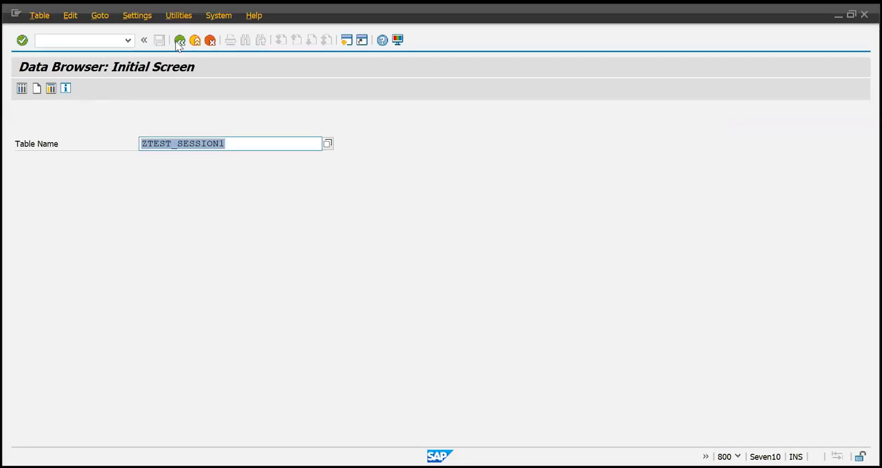
{"action": "left_click", "coordinate": [176, 40]}
{"action": "type", "text": "se"}
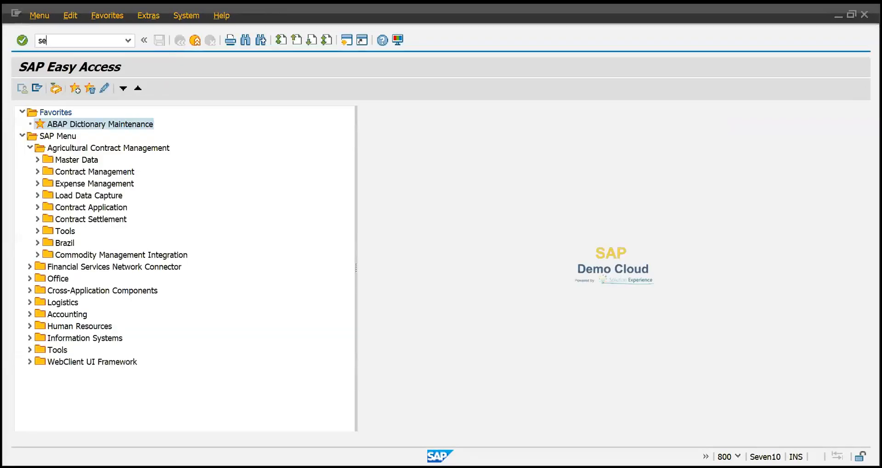
{"action": "type", "text": "11"}
{"action": "key", "text": "Return"}
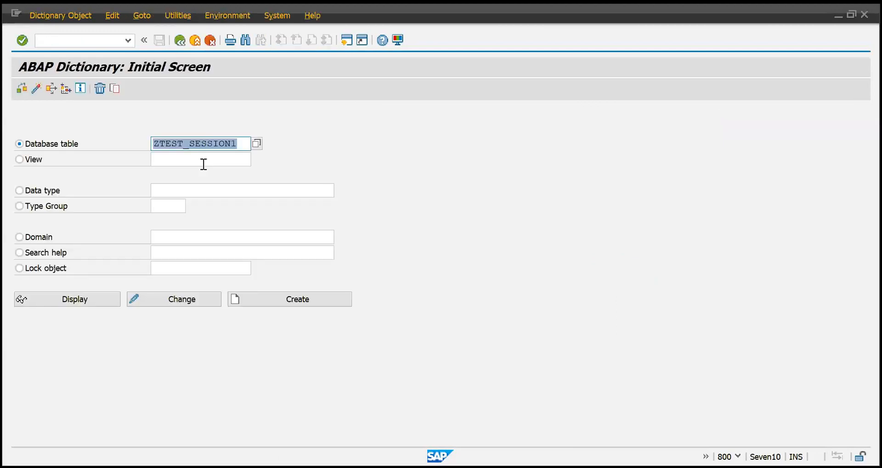
{"action": "left_click", "coordinate": [104, 302]}
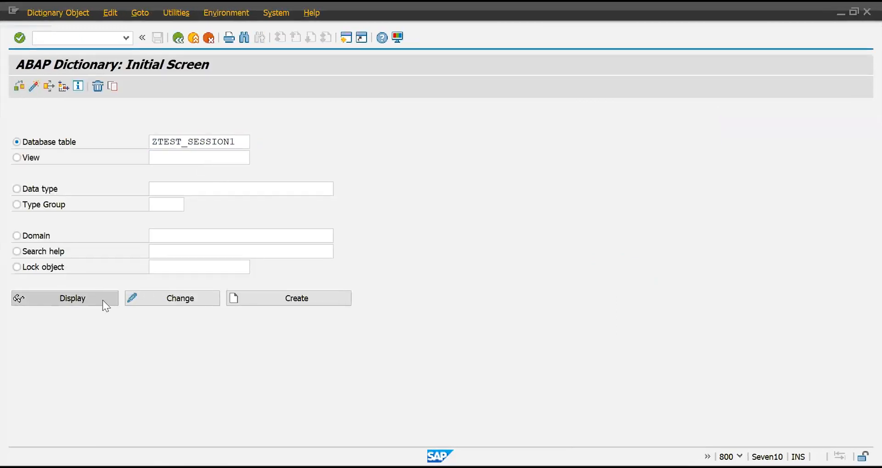
{"action": "left_click_drag", "start_coordinate": [313, 205], "coordinate": [262, 222]}
{"action": "left_click", "coordinate": [530, 221]}
{"action": "left_click_drag", "start_coordinate": [530, 220], "coordinate": [412, 215]}
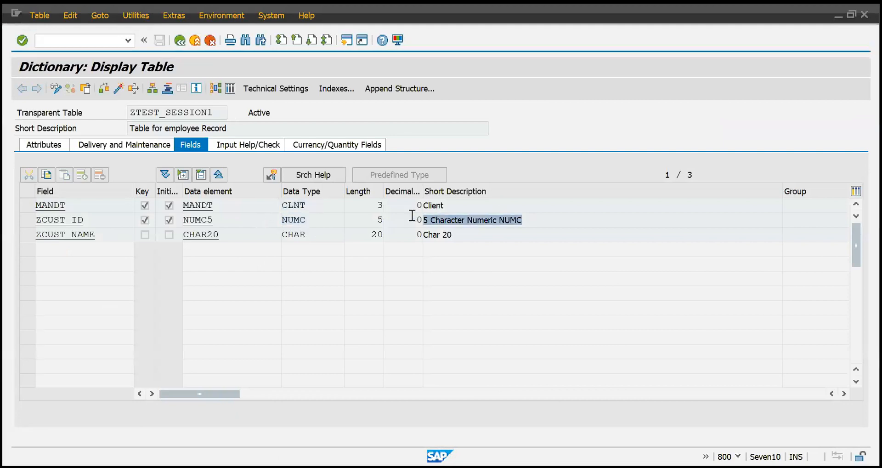
{"action": "left_click", "coordinate": [453, 235]}
{"action": "left_click_drag", "start_coordinate": [453, 235], "coordinate": [422, 234]}
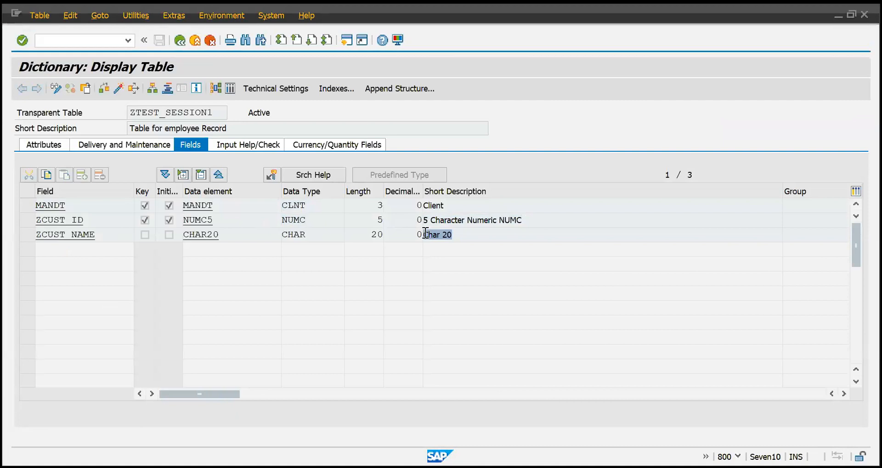
{"action": "left_click", "coordinate": [322, 229]}
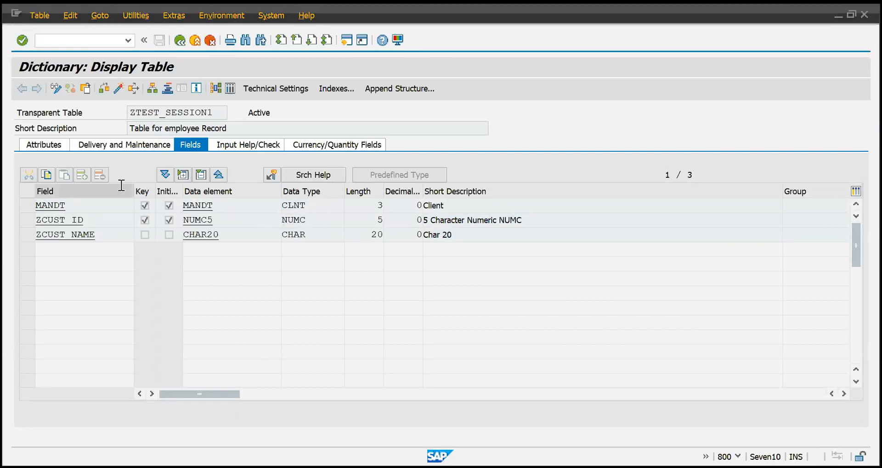
Switch the table to change mode and remove the data element CHAR20 from field ZCUST_NAME.
{"action": "left_click", "coordinate": [55, 87]}
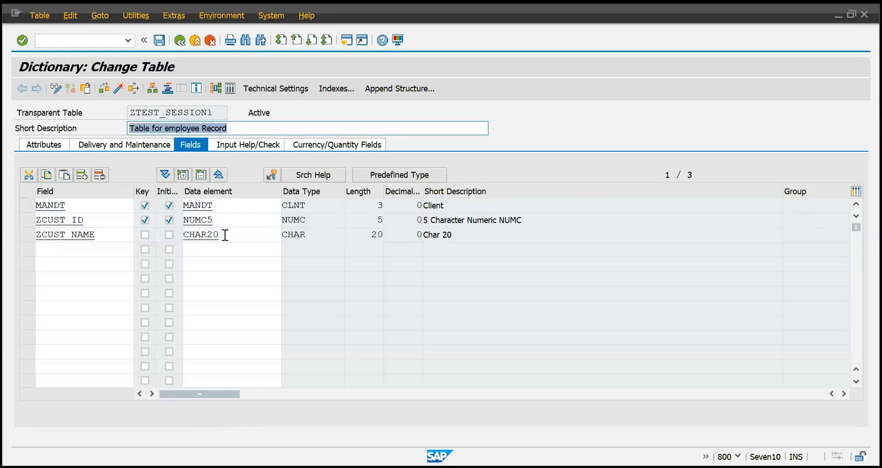
{"action": "left_click_drag", "start_coordinate": [225, 234], "coordinate": [180, 234]}
{"action": "key", "text": "Delete"}
{"action": "key", "text": "Return"}
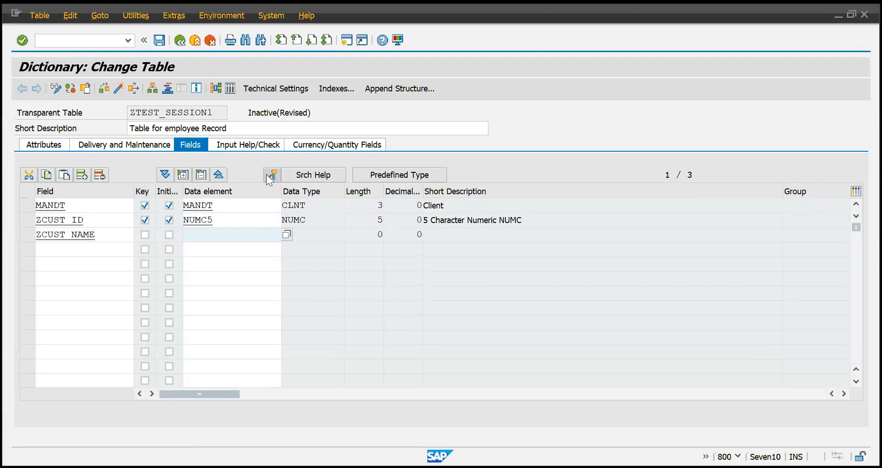
Give ZCUST_NAME the predefined type CHAR with length 20 and the short description "Customer Name".
{"action": "left_click", "coordinate": [394, 175]}
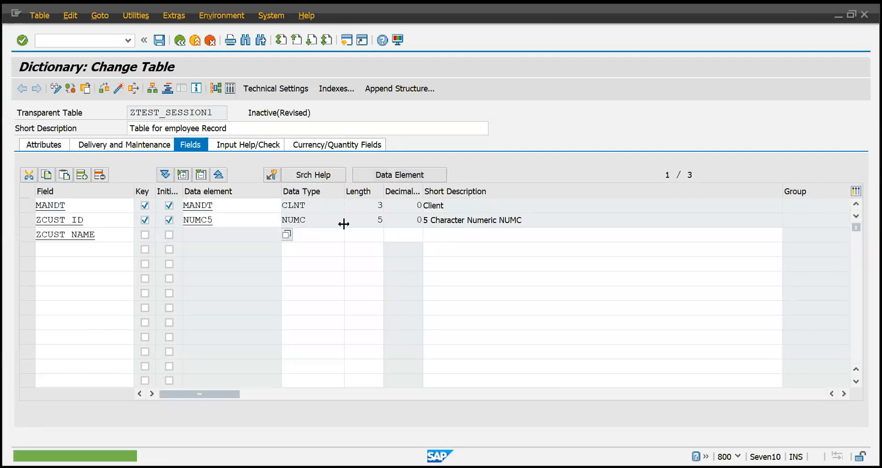
{"action": "left_click", "coordinate": [322, 236]}
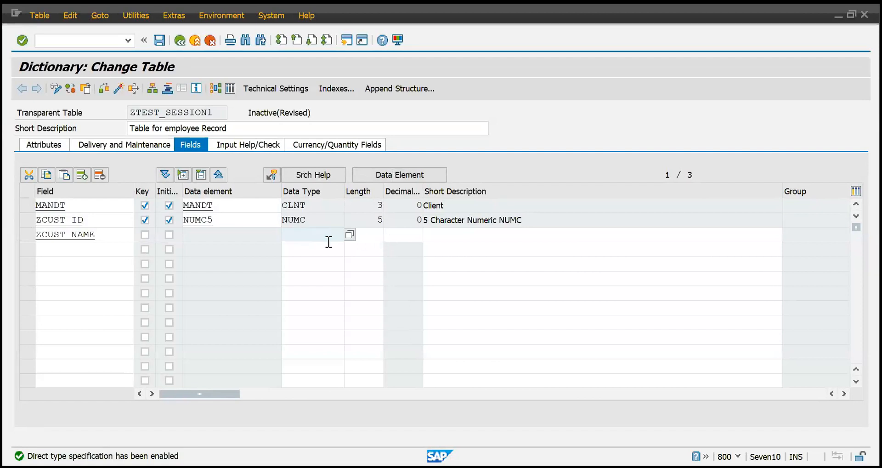
{"action": "type", "text": "char"}
{"action": "key", "text": "Tab"}
{"action": "type", "text": "20"}
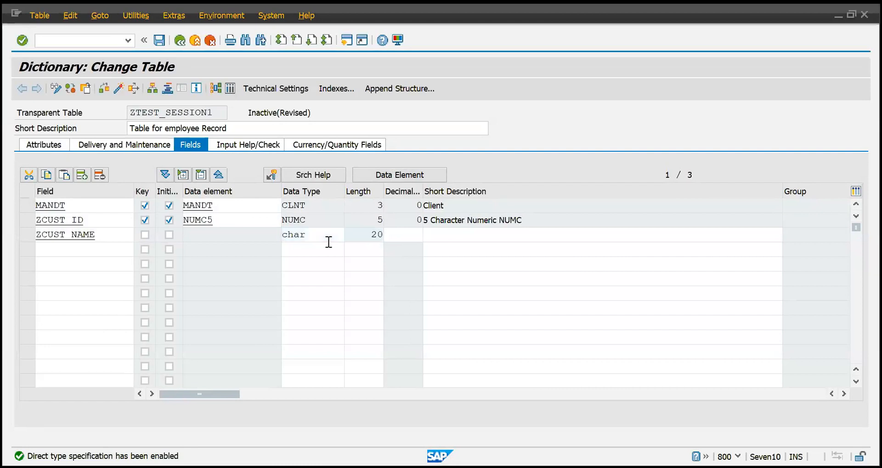
{"action": "key", "text": "Tab"}
{"action": "key", "text": "Tab"}
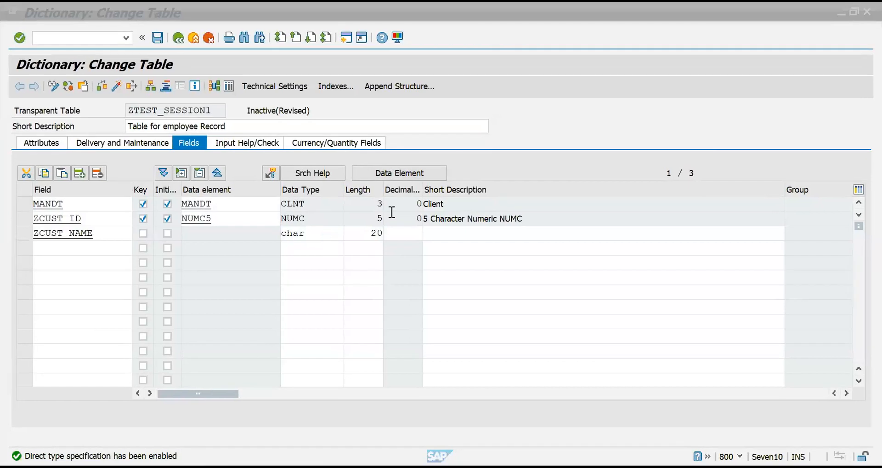
{"action": "left_click", "coordinate": [466, 234]}
{"action": "type", "text": "Customer"}
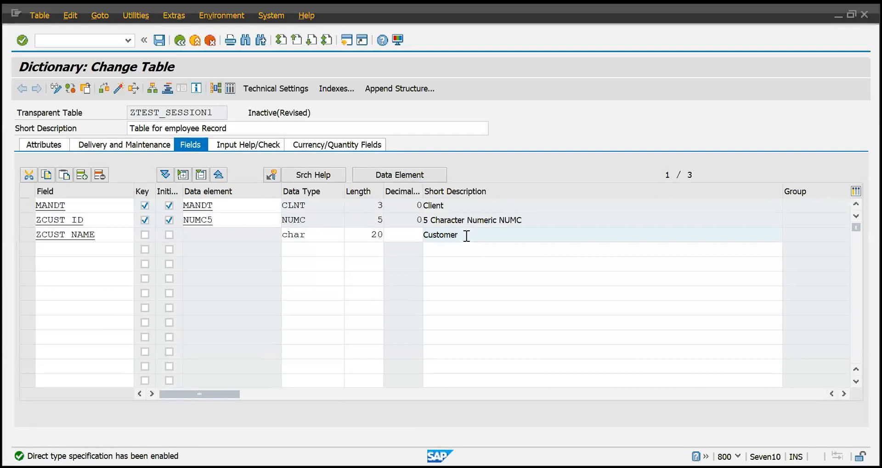
{"action": "type", "text": " Name"}
{"action": "key", "text": "Return"}
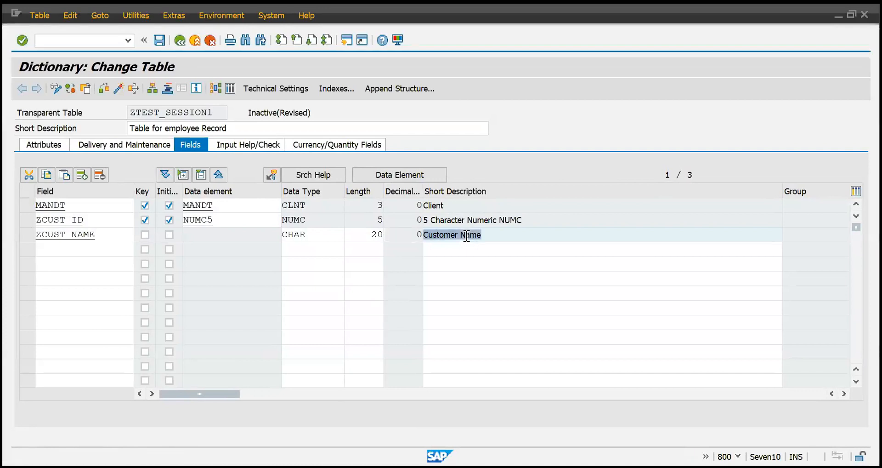
Save the revised table and activate ZTEST_SESSION1 from the inactive local objects.
{"action": "key", "text": "ctrl+s"}
{"action": "key", "text": "ctrl+F3"}
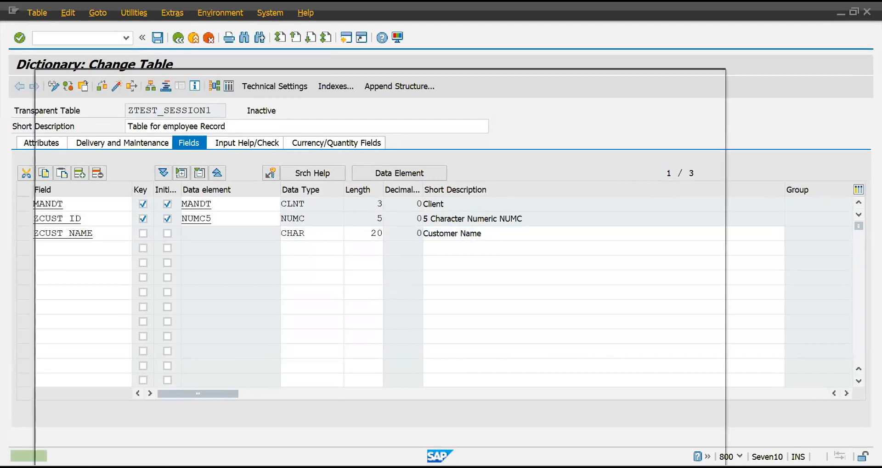
{"action": "key", "text": "Return"}
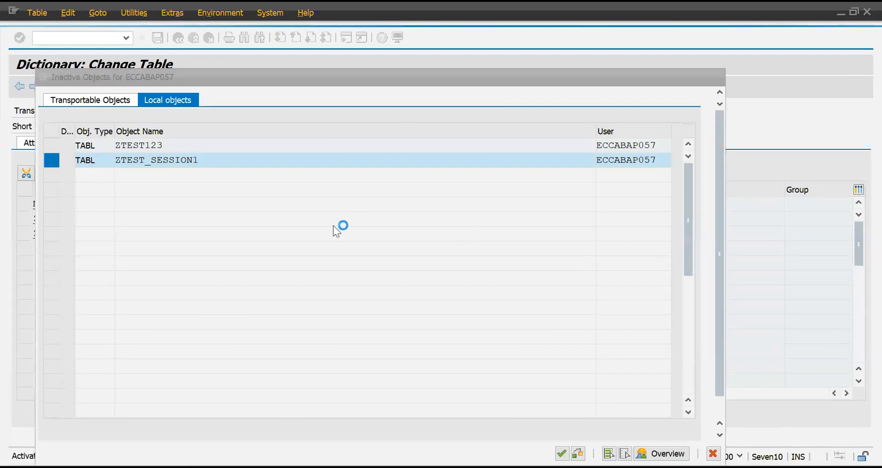
Open the selection screen of ZTEST_SESSION1 in transaction SE16 and view its column selection without applying changes.
{"action": "key", "text": "F3"}
{"action": "key", "text": "F3"}
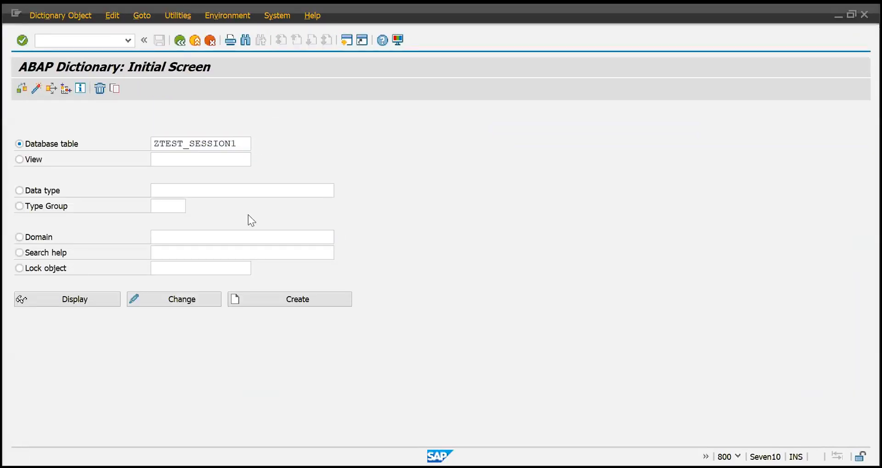
{"action": "type", "text": "se16"}
{"action": "key", "text": "Return"}
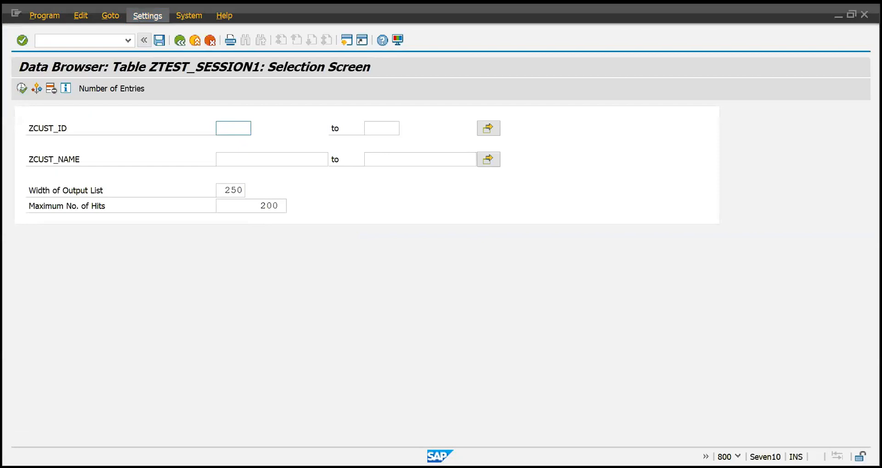
{"action": "left_click", "coordinate": [148, 15]}
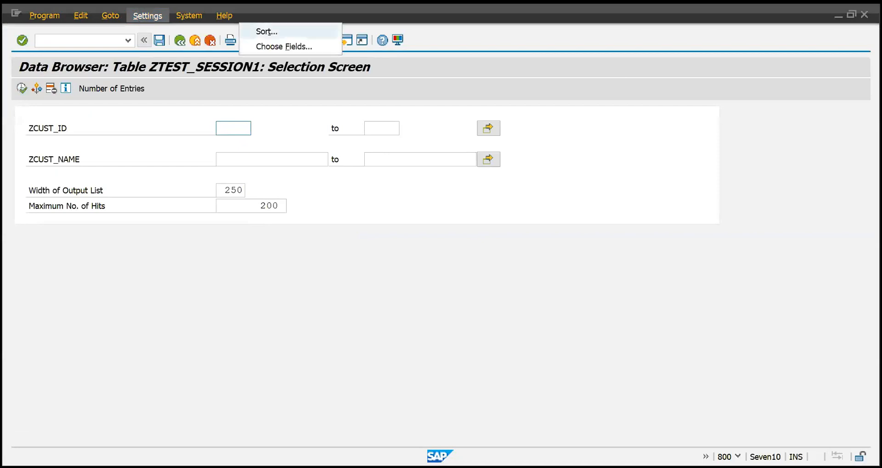
{"action": "left_click", "coordinate": [264, 47]}
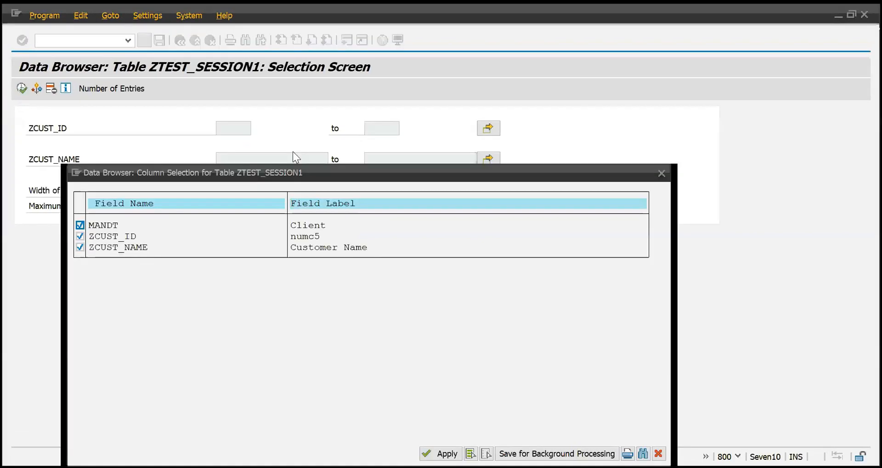
{"action": "key", "text": "Escape"}
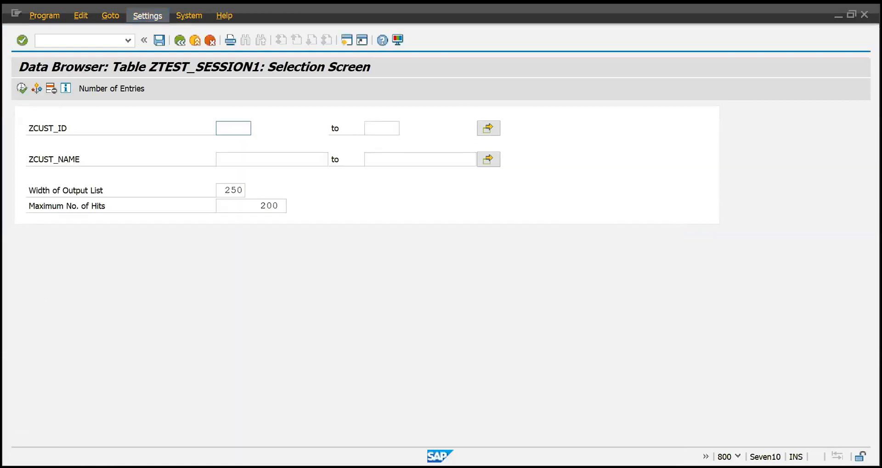
Set the data browser's keyword option to Field Label in the user-specific settings and check the labels of both selection fields.
{"action": "left_click", "coordinate": [148, 16]}
{"action": "left_click", "coordinate": [208, 52]}
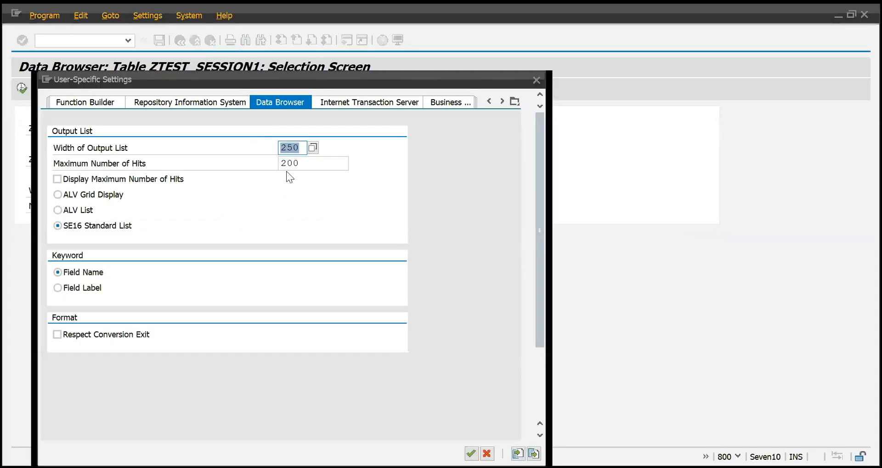
{"action": "left_click", "coordinate": [57, 288]}
{"action": "key", "text": "Return"}
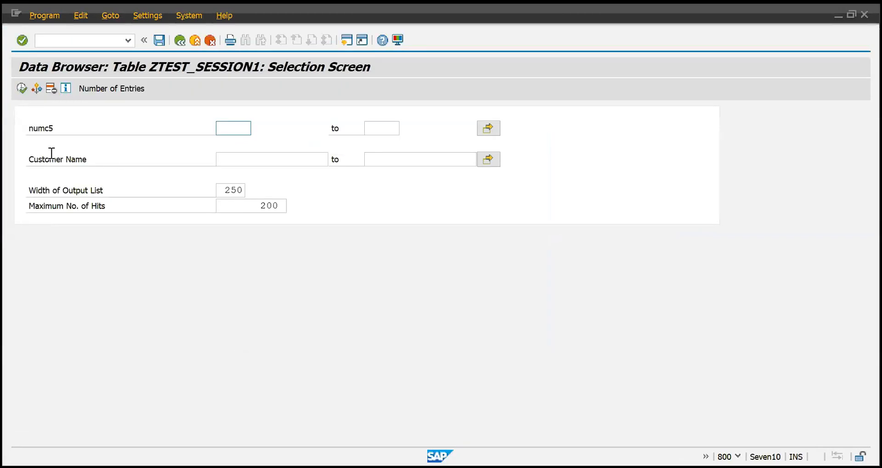
{"action": "left_click_drag", "start_coordinate": [54, 127], "coordinate": [30, 126]}
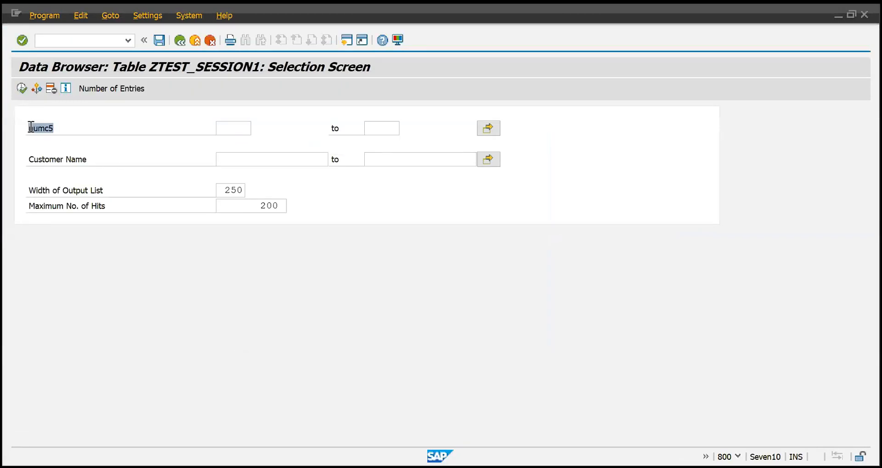
{"action": "left_click_drag", "start_coordinate": [87, 160], "coordinate": [28, 158]}
{"action": "left_click", "coordinate": [29, 158]}
Leave the data browser and open transaction SE11.
{"action": "key", "text": "F3"}
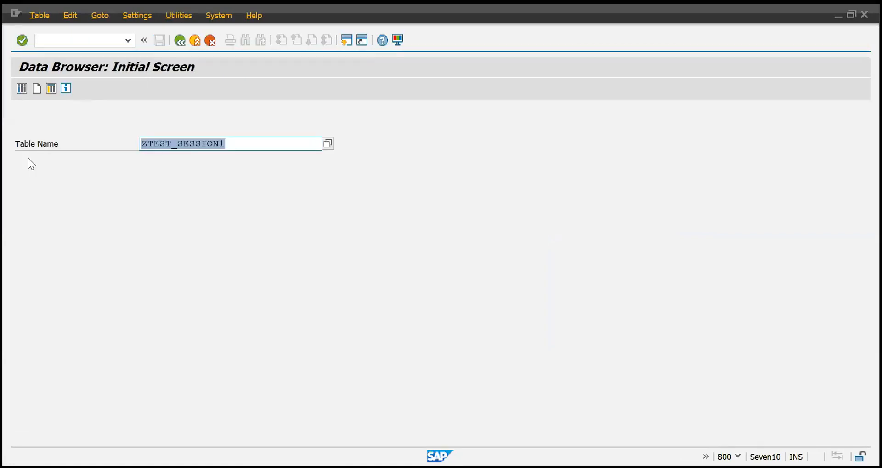
{"action": "key", "text": "F3"}
{"action": "type", "text": "se"}
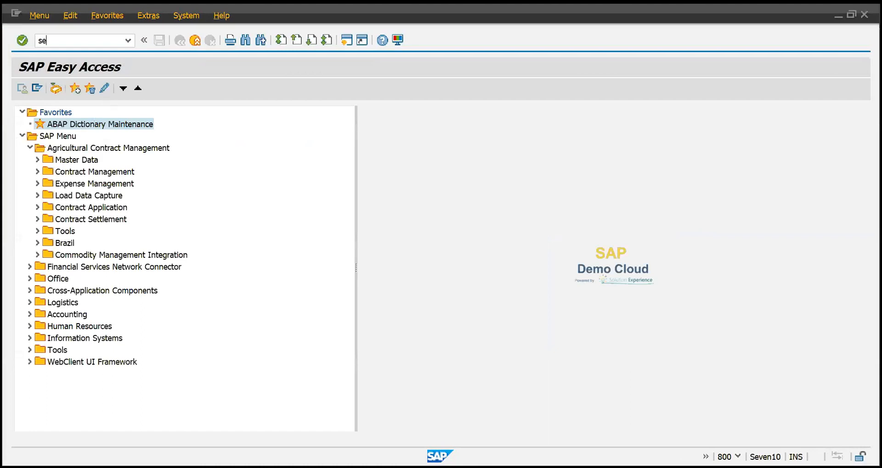
{"action": "type", "text": "11"}
{"action": "key", "text": "Return"}
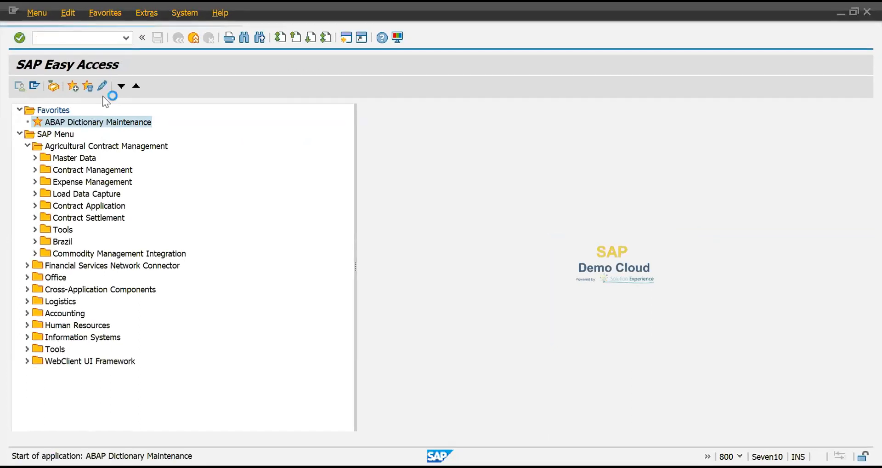
Open table ZTEST_SESSION1 for changing and examine the ZCUST_NAME field's data element and short description.
{"action": "left_click", "coordinate": [163, 294]}
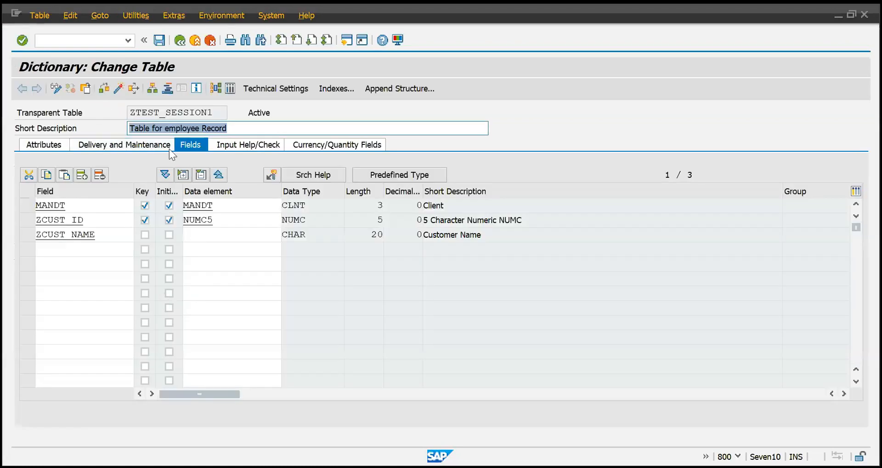
{"action": "left_click", "coordinate": [123, 237]}
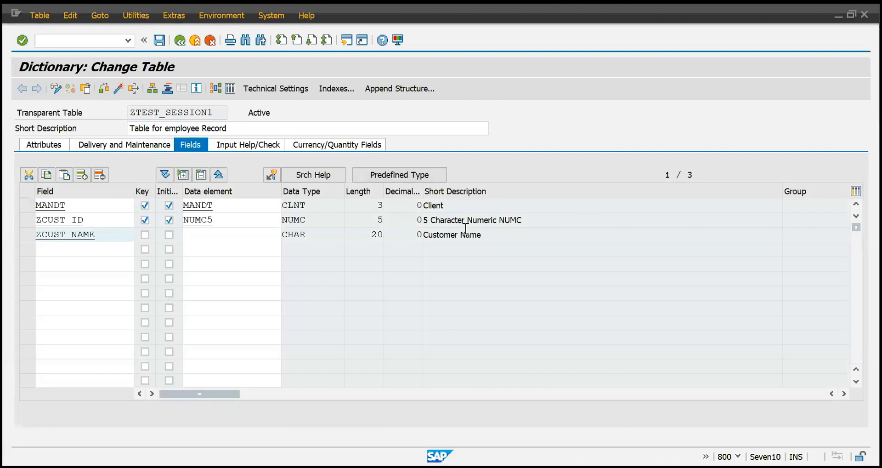
{"action": "left_click_drag", "start_coordinate": [479, 235], "coordinate": [430, 228]}
{"action": "left_click", "coordinate": [240, 237]}
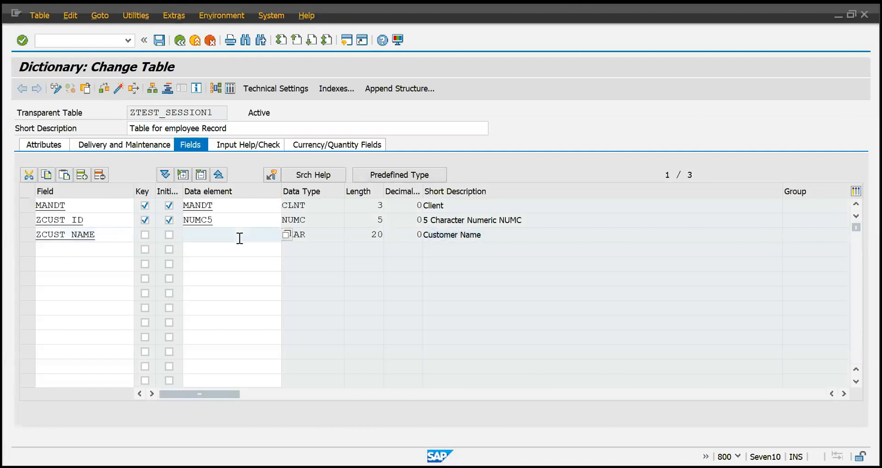
Open data element NUMC5 of the ZCUST_ID field and examine its field labels.
{"action": "double_click", "coordinate": [208, 219]}
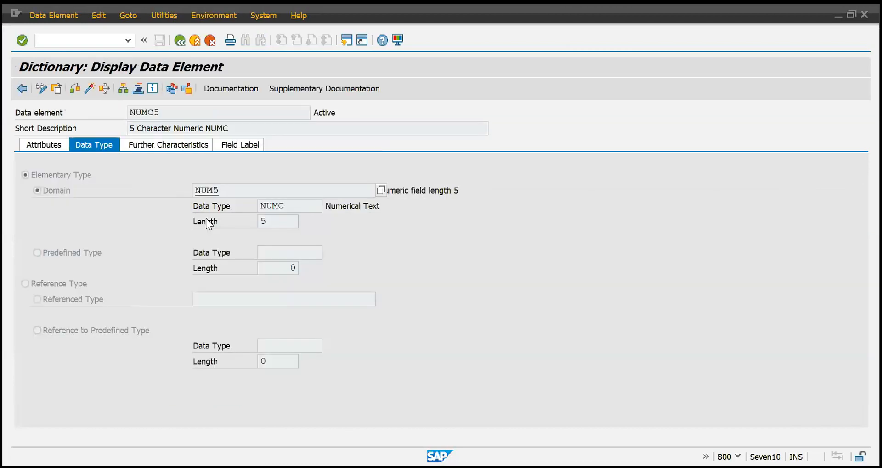
{"action": "left_click", "coordinate": [240, 145]}
{"action": "left_click_drag", "start_coordinate": [202, 190], "coordinate": [180, 190]}
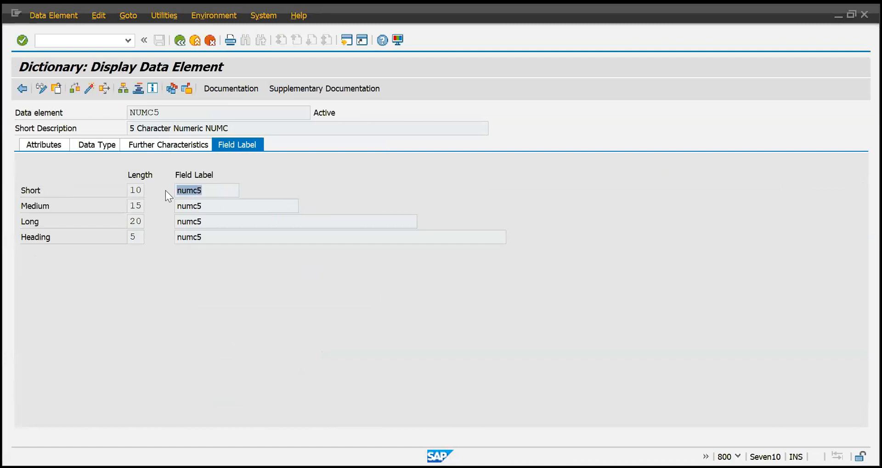
Leave the data element and table maintenance and return to the SAP Easy Access screen, ready for a transaction code.
{"action": "key", "text": "F3"}
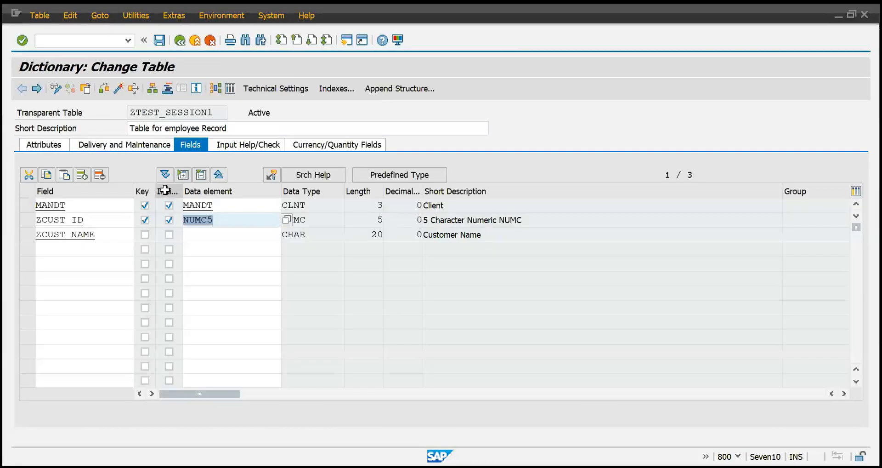
{"action": "key", "text": "F3"}
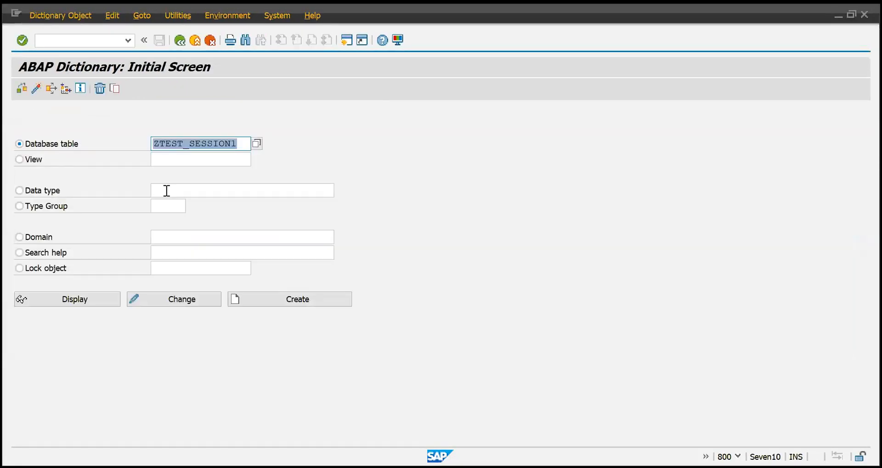
{"action": "key", "text": "F3"}
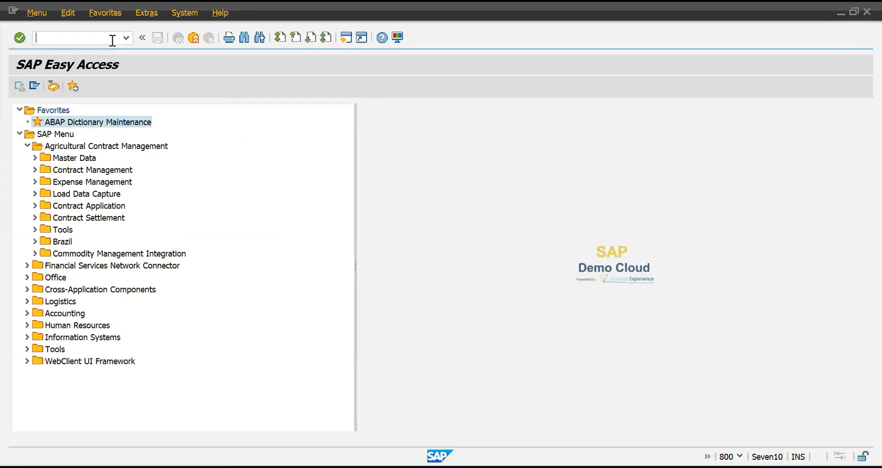
{"action": "key", "text": "alt+Tab"}
{"action": "left_click", "coordinate": [114, 42]}
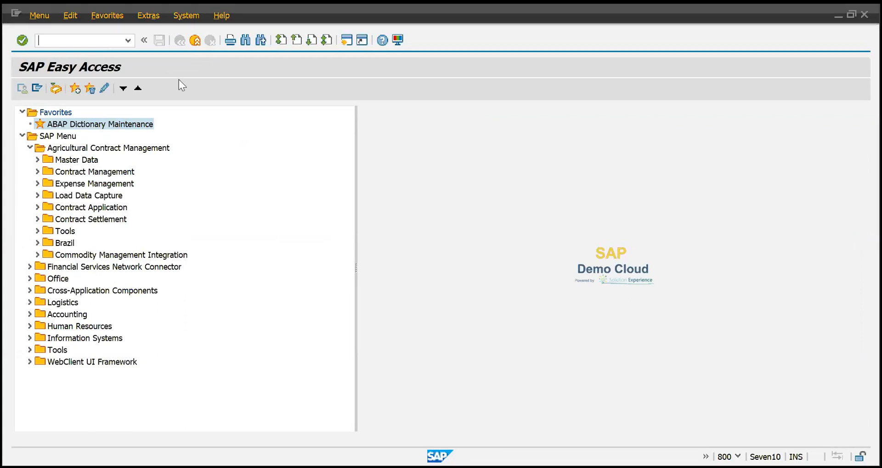
Switch to the blank Excel workbook and enter table1, mandt, cust_id and cust_name in cells A1 to A4.
{"action": "key", "text": "alt+Tab"}
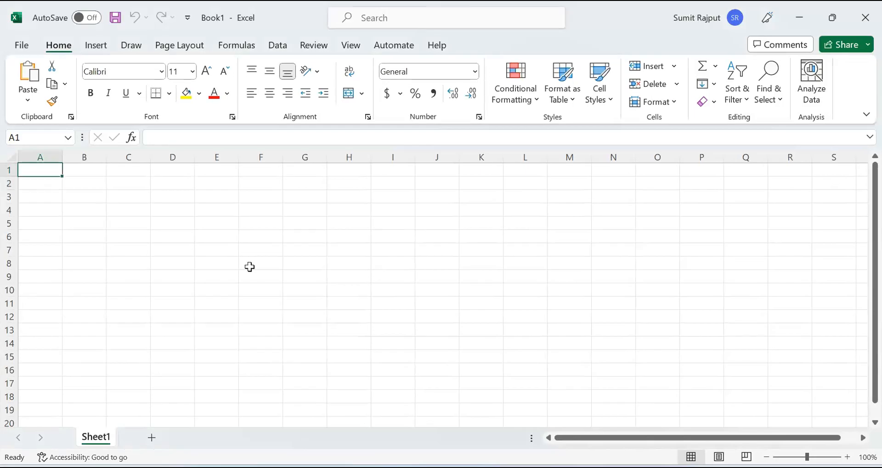
{"action": "type", "text": "table1"}
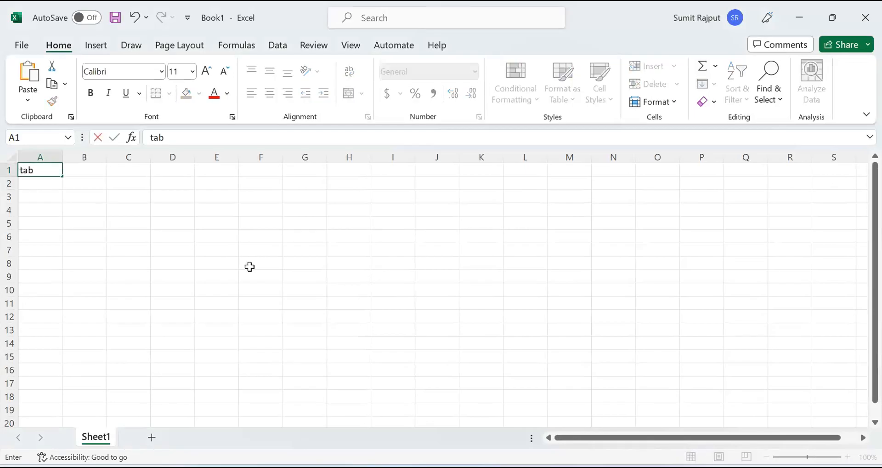
{"action": "key", "text": "Tab"}
{"action": "key", "text": "Left"}
{"action": "key", "text": "Down"}
{"action": "type", "text": "mandt"}
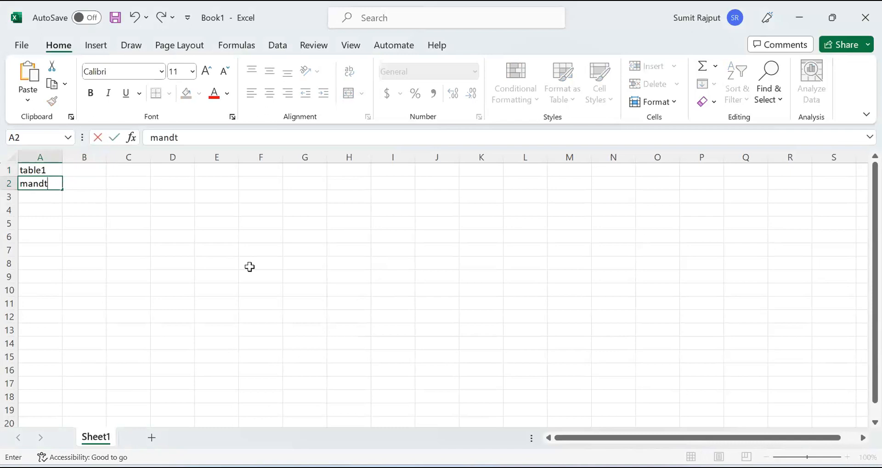
{"action": "key", "text": "Return"}
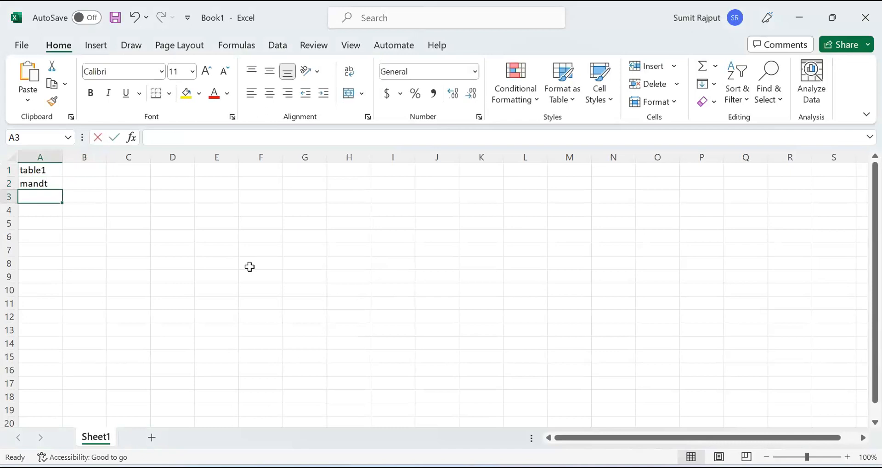
{"action": "type", "text": "cust_id"}
{"action": "key", "text": "Return"}
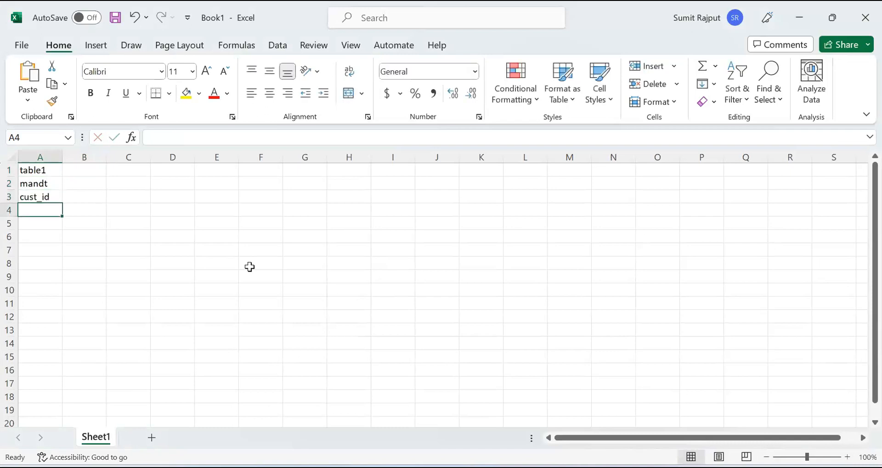
{"action": "type", "text": "cust_name"}
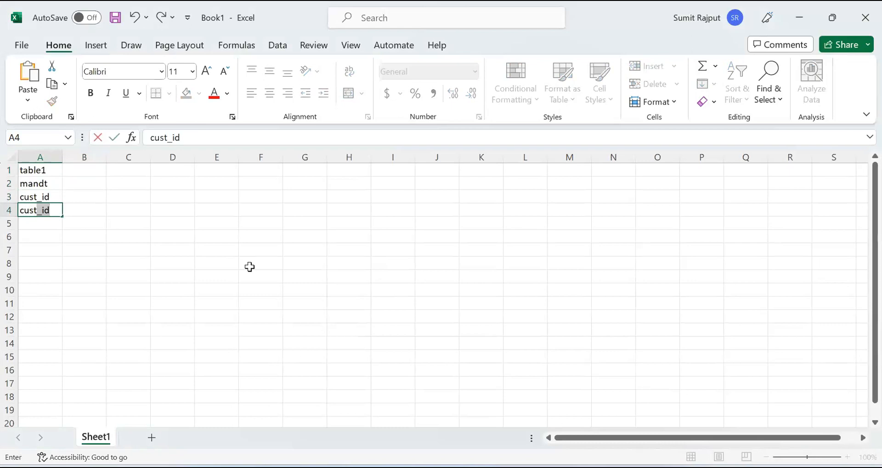
{"action": "key", "text": "ctrl+Return"}
Enter the heading table2 in cell D1.
{"action": "key", "text": "Right"}
{"action": "key", "text": "Right"}
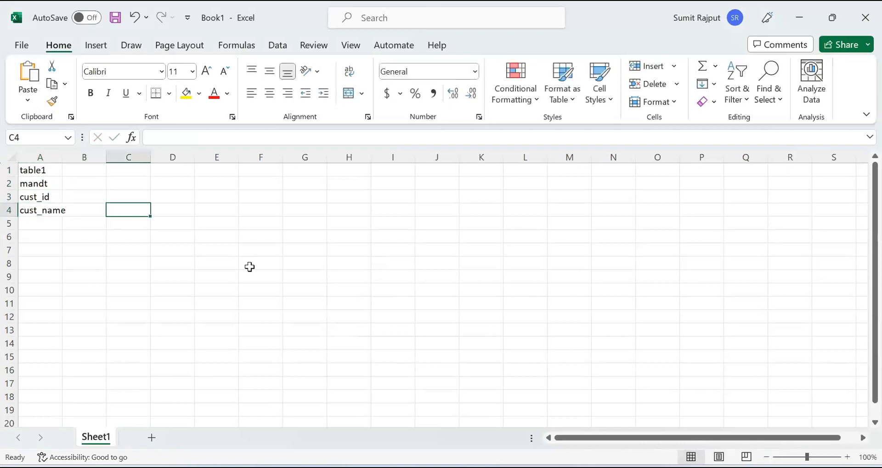
{"action": "key", "text": "Right"}
{"action": "key", "text": "Up"}
{"action": "key", "text": "Up"}
{"action": "key", "text": "Up"}
{"action": "type", "text": "table2"}
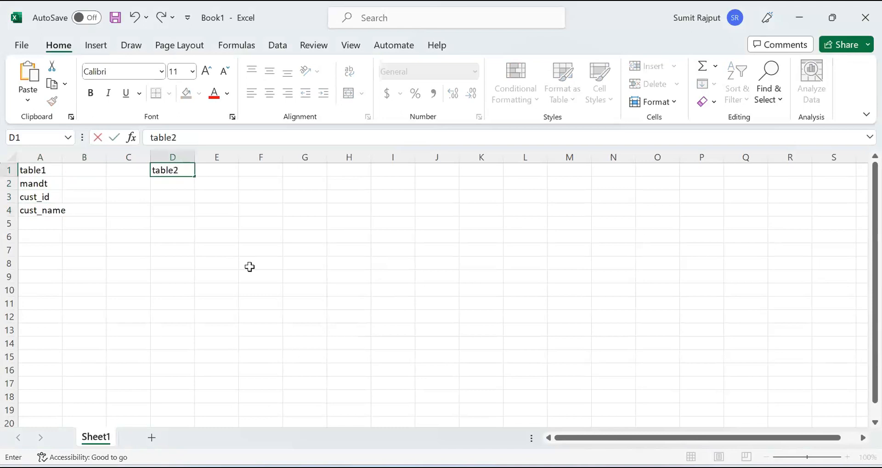
{"action": "key", "text": "Return"}
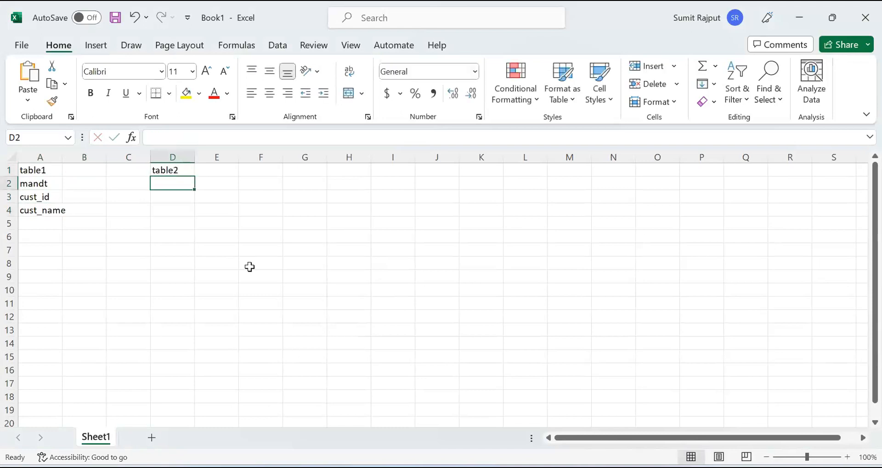
Copy cust_id and cust_name from A3:A4 to the cells under the table2 heading, starting at D2.
{"action": "key", "text": "Left"}
{"action": "key", "text": "Left"}
{"action": "key", "text": "Left"}
{"action": "key", "text": "Down"}
{"action": "key", "text": "shift+Down"}
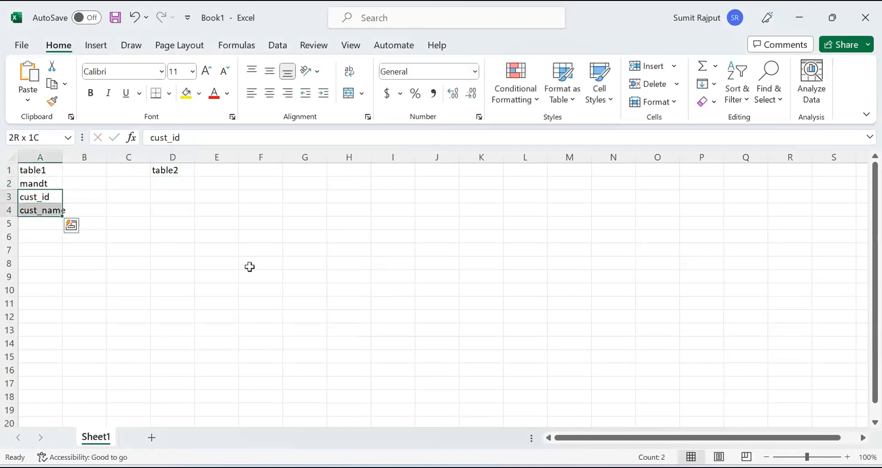
{"action": "key", "text": "ctrl+c"}
{"action": "key", "text": "Right"}
{"action": "key", "text": "Right"}
{"action": "key", "text": "Right"}
{"action": "key", "text": "Up"}
{"action": "key", "text": "ctrl+v"}
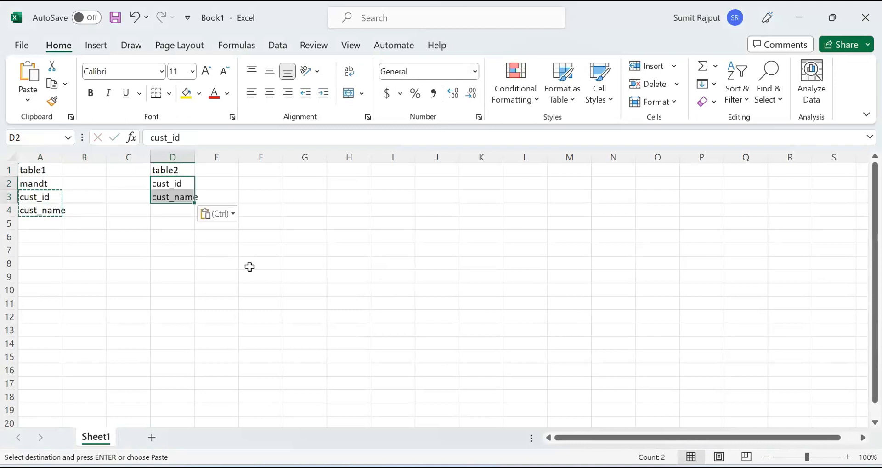
Enter the note "client dependent table" beside mandt in cell B2.
{"action": "key", "text": "Left"}
{"action": "key", "text": "Left"}
{"action": "key", "text": "Right"}
{"action": "key", "text": "Down"}
{"action": "key", "text": "Down"}
{"action": "key", "text": "Up"}
{"action": "key", "text": "Up"}
{"action": "key", "text": "Up"}
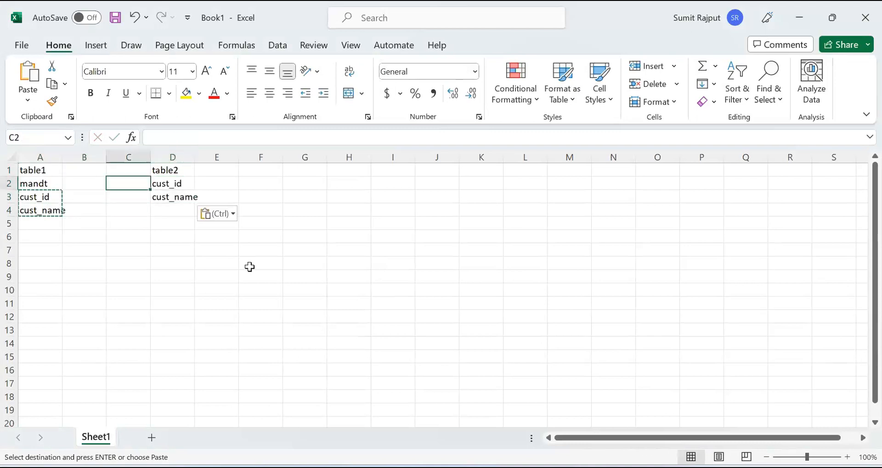
{"action": "key", "text": "Left"}
{"action": "key", "text": "Left"}
{"action": "key", "text": "Down"}
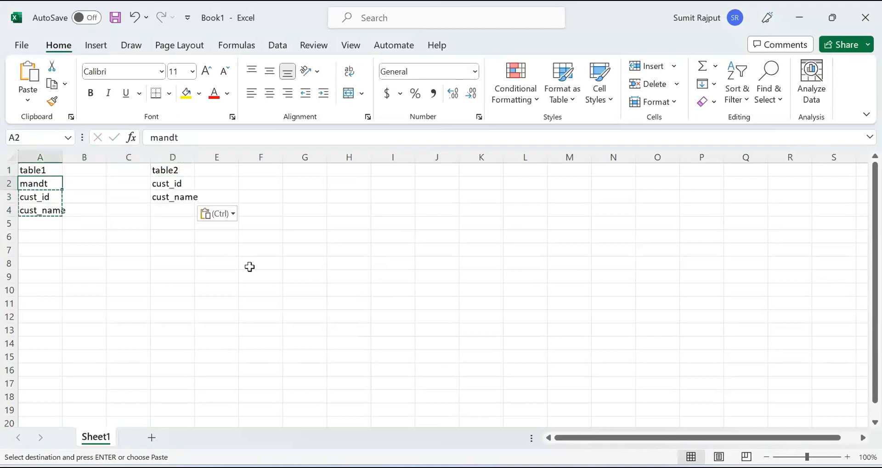
{"action": "key", "text": "Right"}
{"action": "type", "text": "cl"}
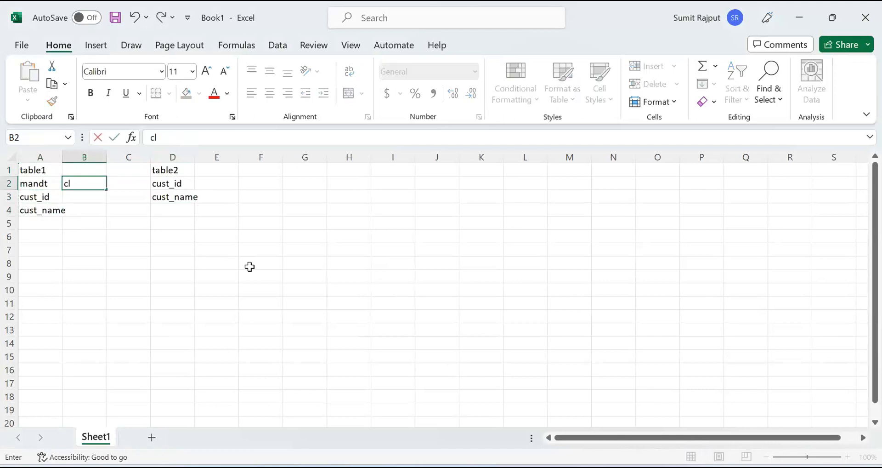
{"action": "type", "text": "ient dependen"}
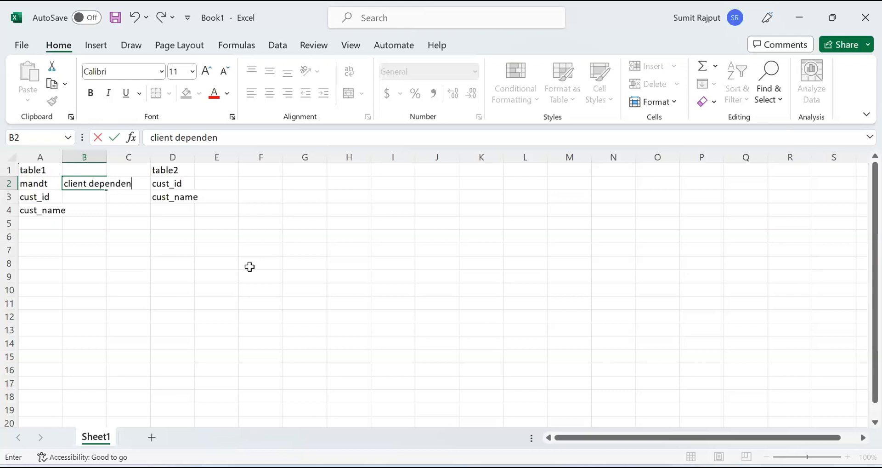
{"action": "type", "text": "t table"}
{"action": "key", "text": "Return"}
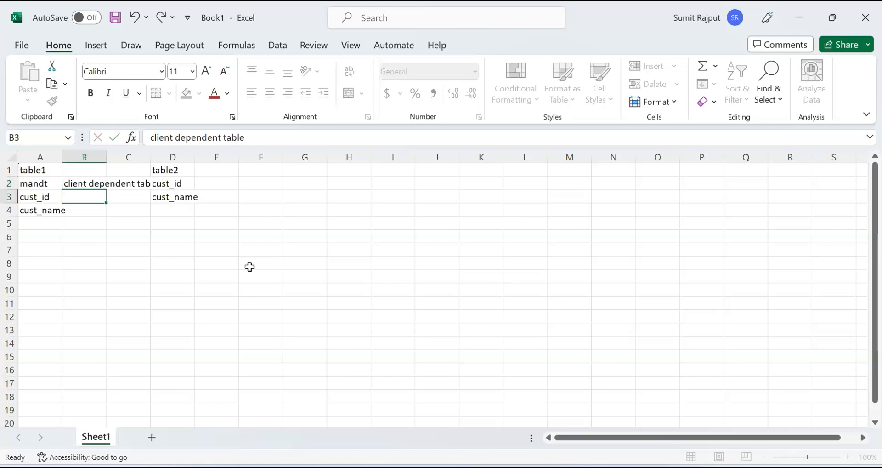
Fit column B to its text and widen column D.
{"action": "double_click", "coordinate": [106, 155]}
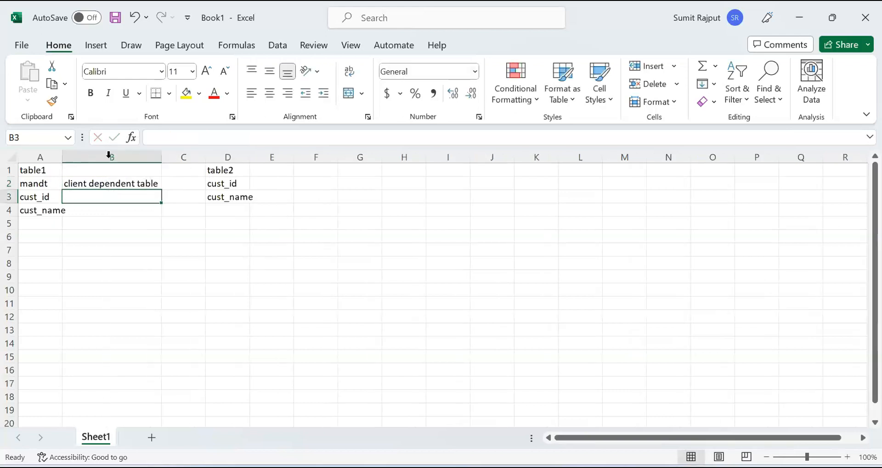
{"action": "left_click_drag", "start_coordinate": [251, 157], "coordinate": [284, 157]}
{"action": "left_click", "coordinate": [263, 182]}
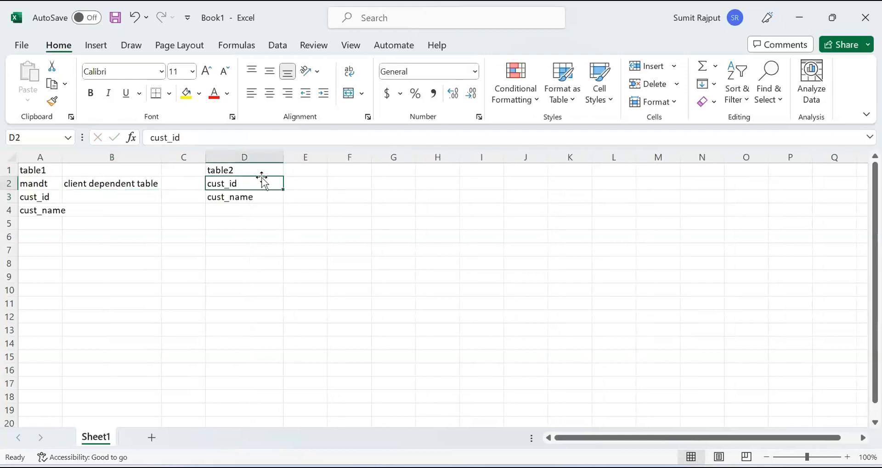
{"action": "key", "text": "Left"}
{"action": "key", "text": "Left"}
{"action": "key", "text": "Left"}
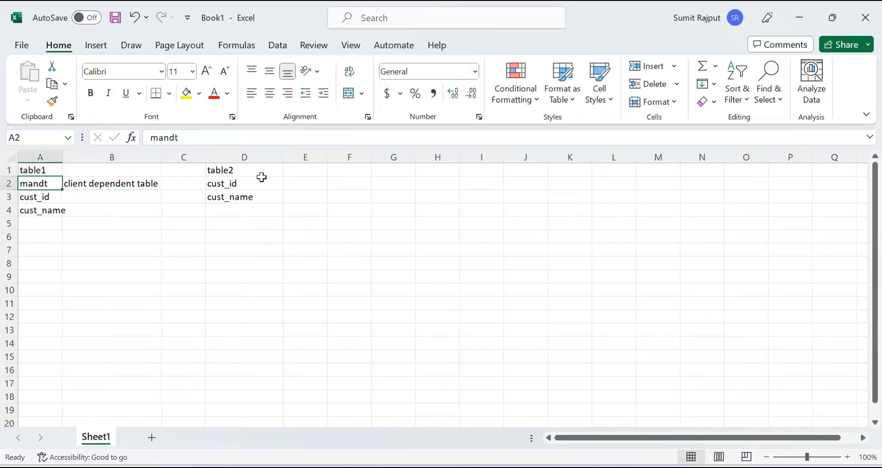
{"action": "key", "text": "Down"}
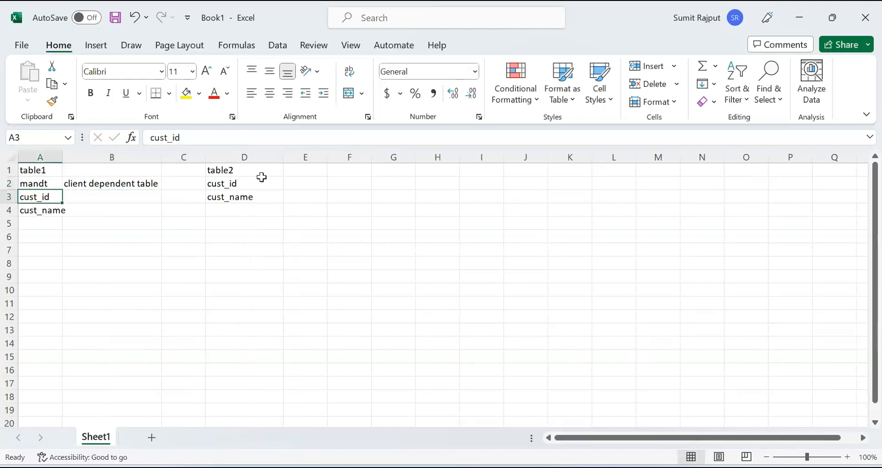
{"action": "key", "text": "Up"}
{"action": "key", "text": "Right"}
{"action": "key", "text": "Left"}
{"action": "key", "text": "Down"}
{"action": "key", "text": "Right"}
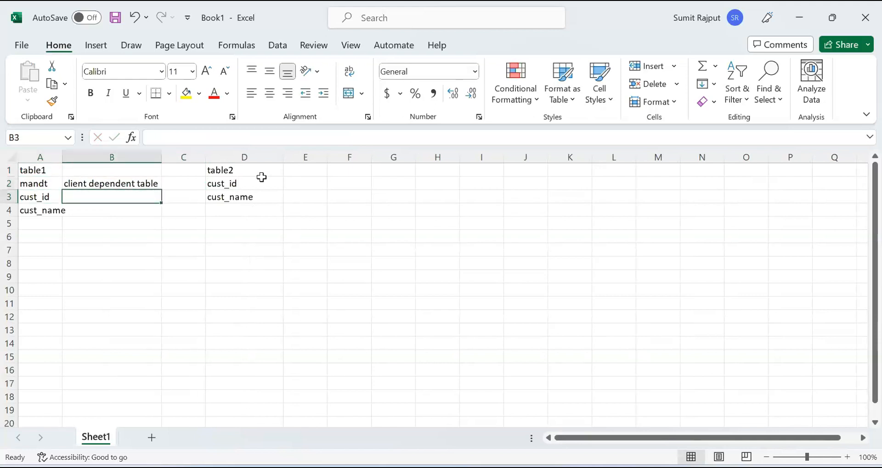
{"action": "key", "text": "Up"}
{"action": "key", "text": "Down"}
{"action": "key", "text": "Right"}
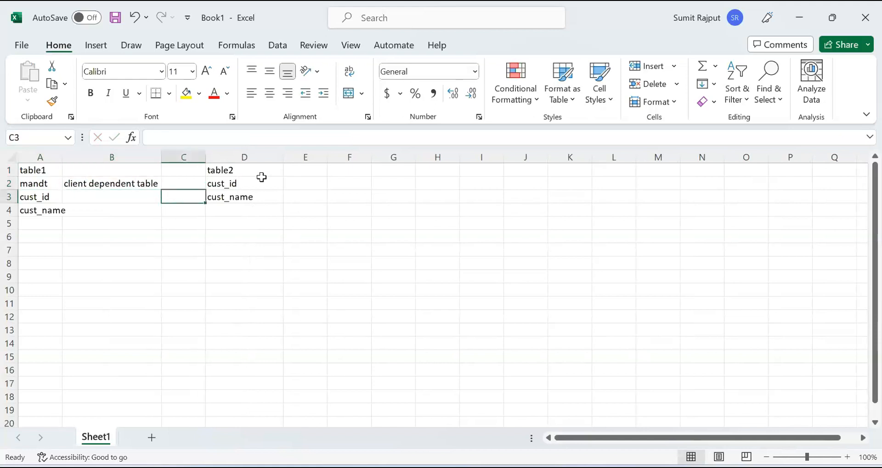
{"action": "key", "text": "Right"}
{"action": "key", "text": "Up"}
{"action": "key", "text": "Up"}
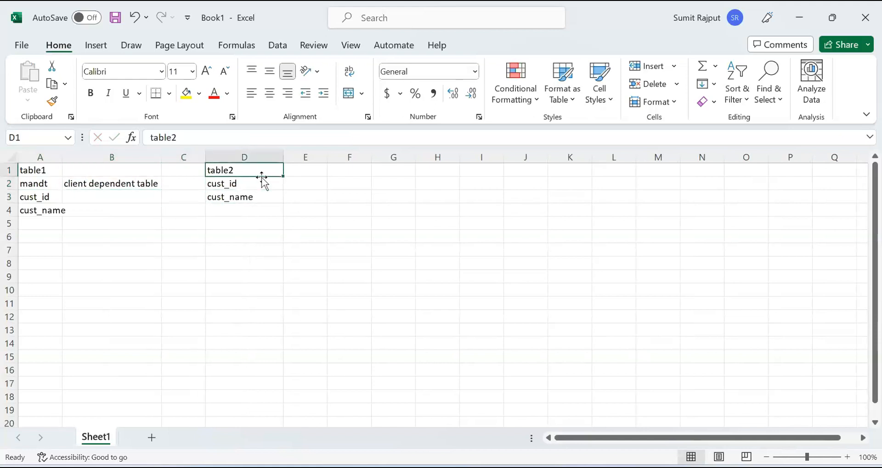
Enter the heading table1 in A7 and the column headings mandt, cust_id and cust_name in A8:C8.
{"action": "left_click", "coordinate": [44, 249]}
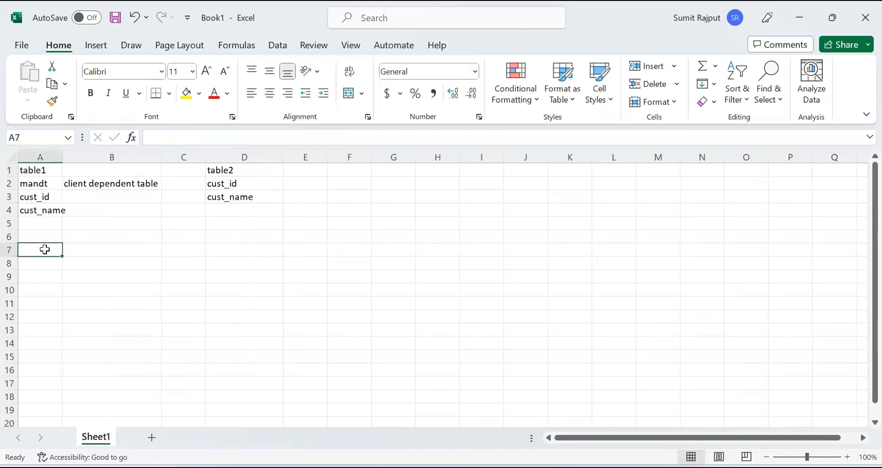
{"action": "type", "text": "table1"}
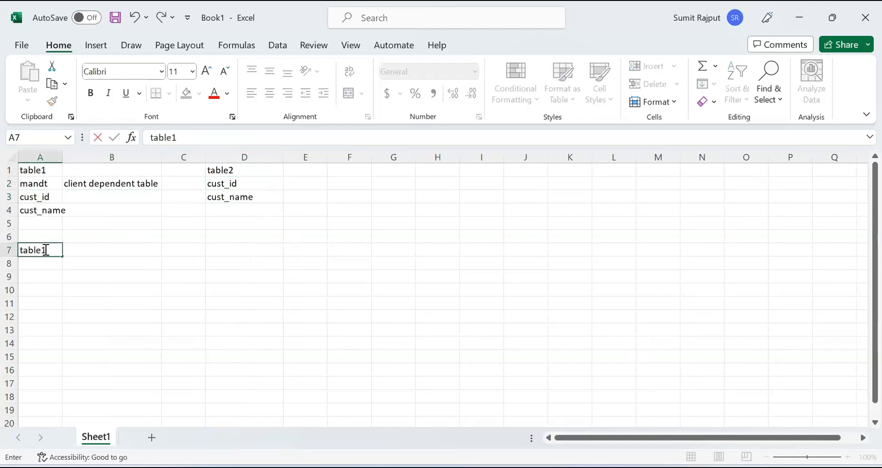
{"action": "key", "text": "Return"}
{"action": "type", "text": "mandt"}
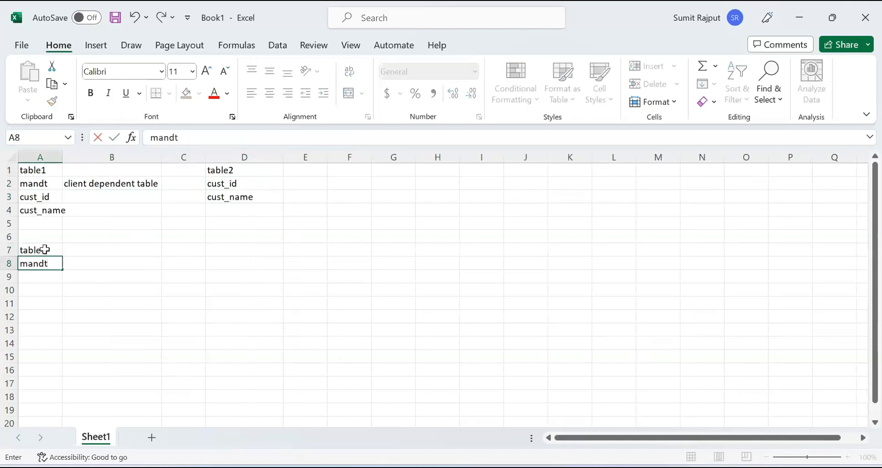
{"action": "key", "text": "Tab"}
{"action": "type", "text": "cust_id"}
{"action": "key", "text": "Tab"}
{"action": "type", "text": "cu"}
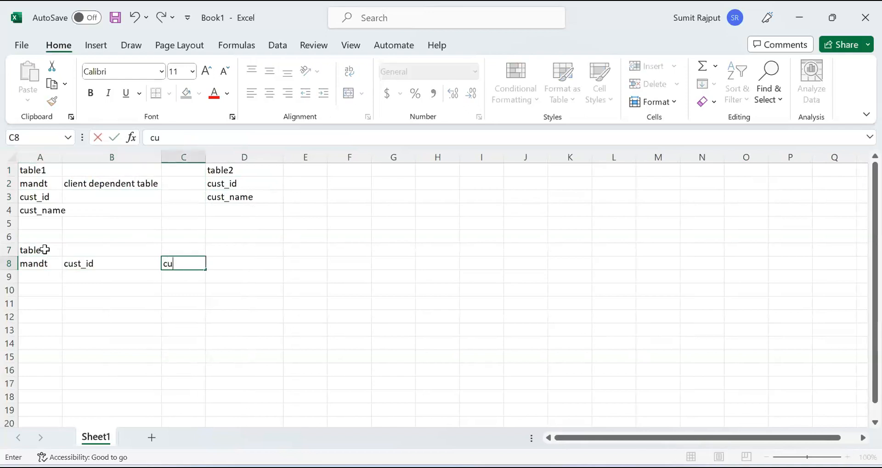
{"action": "type", "text": "st_name"}
{"action": "key", "text": "Tab"}
Fill the first table1 record in row 9 with mandt 800, cust_id 1 and the customer's first name.
{"action": "key", "text": "Left"}
{"action": "key", "text": "Left"}
{"action": "key", "text": "Left"}
{"action": "key", "text": "Down"}
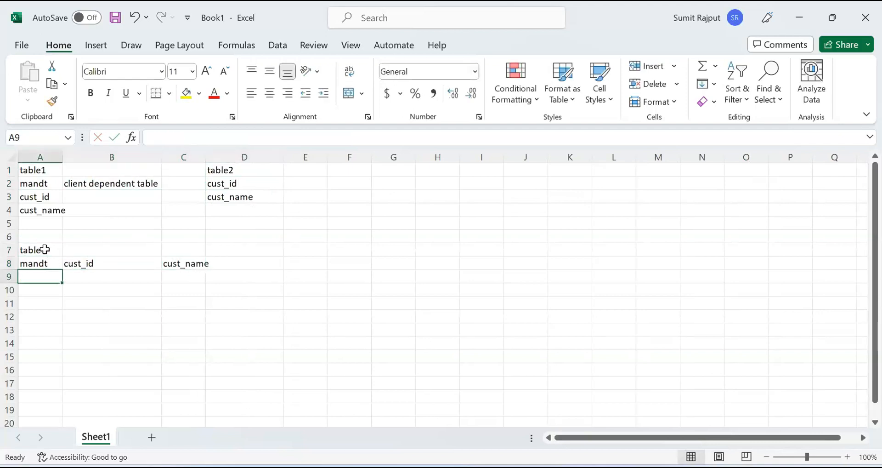
{"action": "type", "text": "800"}
{"action": "key", "text": "Tab"}
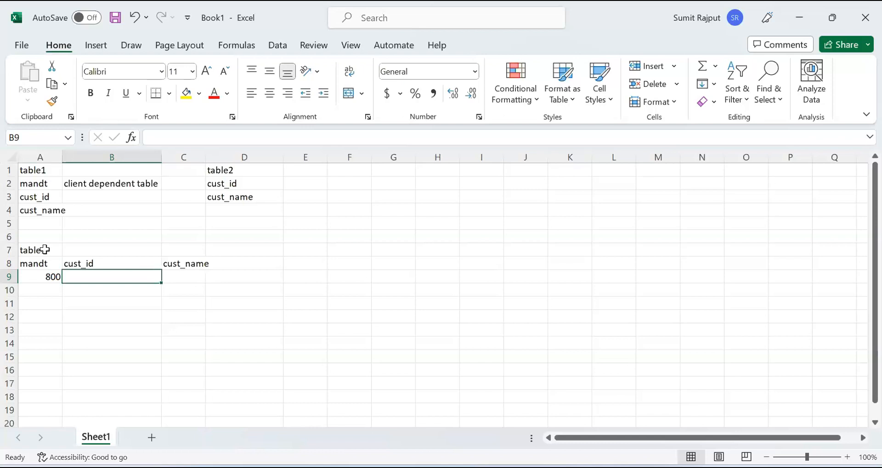
{"action": "type", "text": "1"}
{"action": "key", "text": "Tab"}
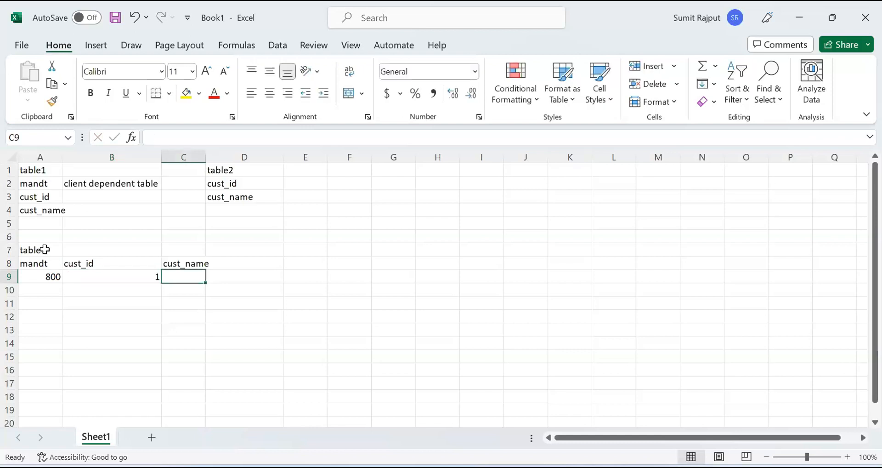
{"action": "type", "text": "Sumit"}
{"action": "key", "text": "Return"}
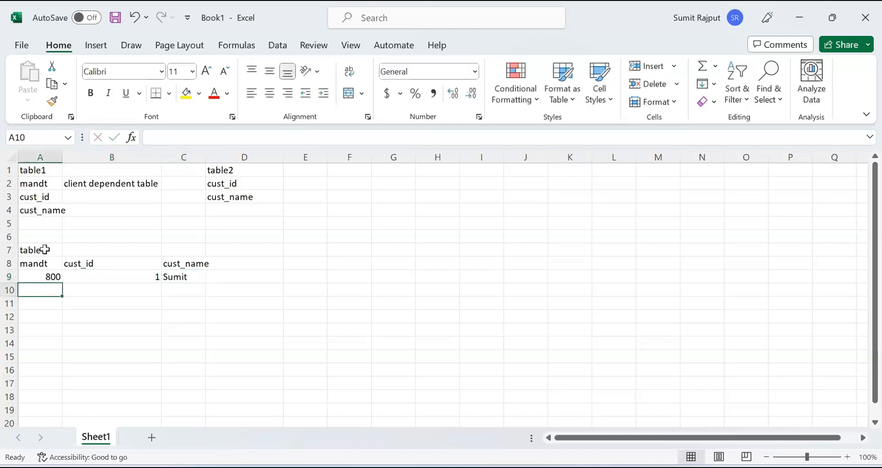
Add the second table1 record in row 10 with mandt 800, cust_id 2 and another customer's first name.
{"action": "type", "text": "800"}
{"action": "key", "text": "Tab"}
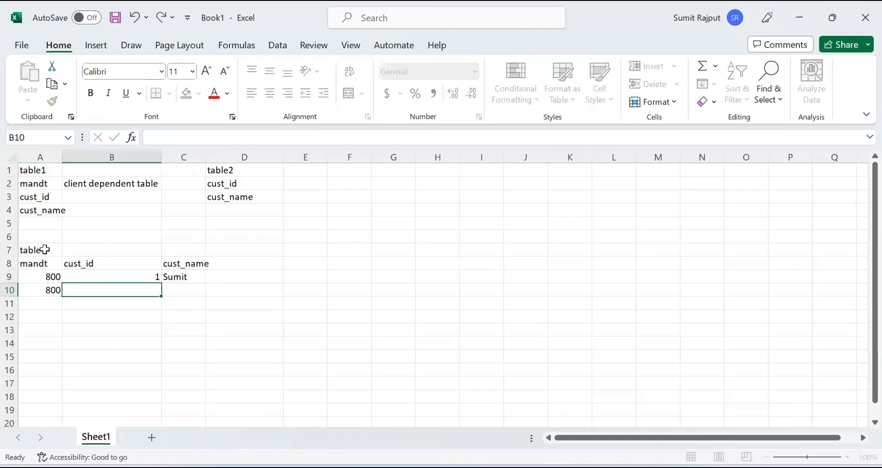
{"action": "type", "text": "2"}
{"action": "key", "text": "Tab"}
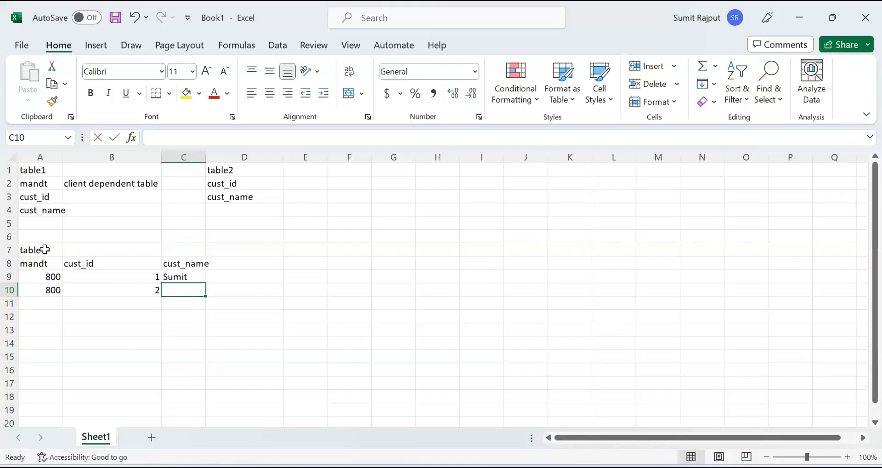
{"action": "type", "text": "Siv"}
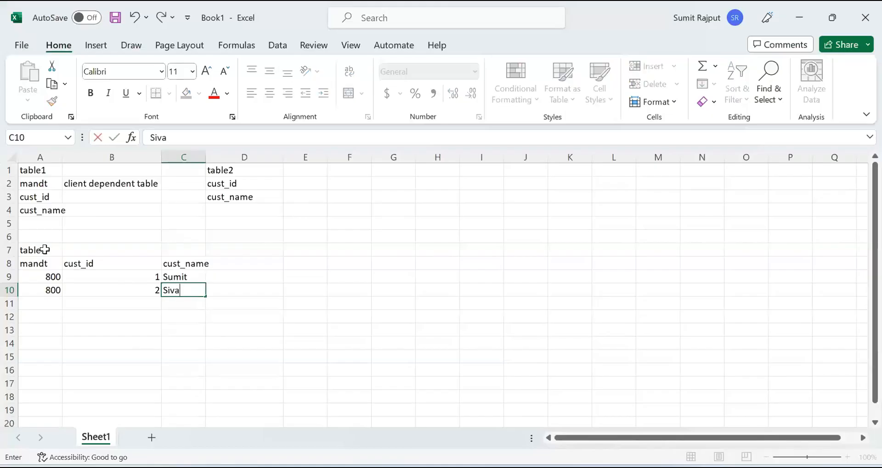
{"action": "type", "text": "a"}
{"action": "key", "text": "Tab"}
Duplicate the row 10 record into row 11, setting its cust_id to 3 and replacing the customer name.
{"action": "key", "text": "Left"}
{"action": "key", "text": "Left"}
{"action": "key", "text": "Left"}
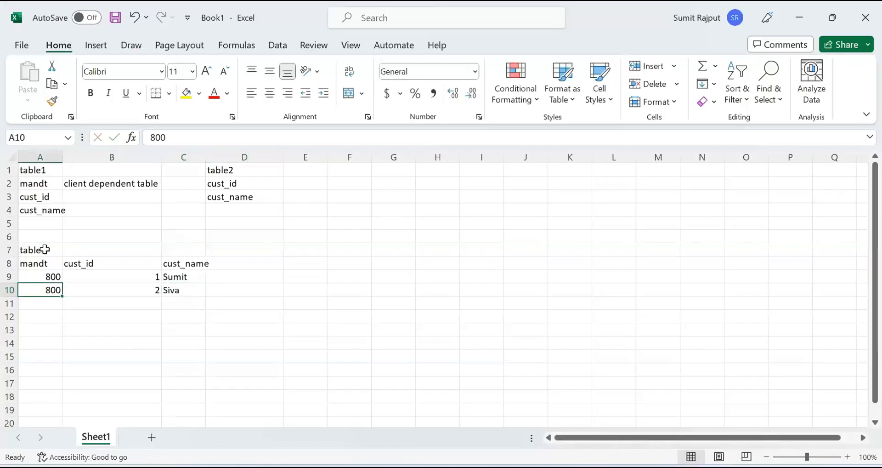
{"action": "key", "text": "shift+Right"}
{"action": "key", "text": "shift+Right"}
{"action": "key", "text": "ctrl+c"}
{"action": "key", "text": "Down"}
{"action": "key", "text": "ctrl+v"}
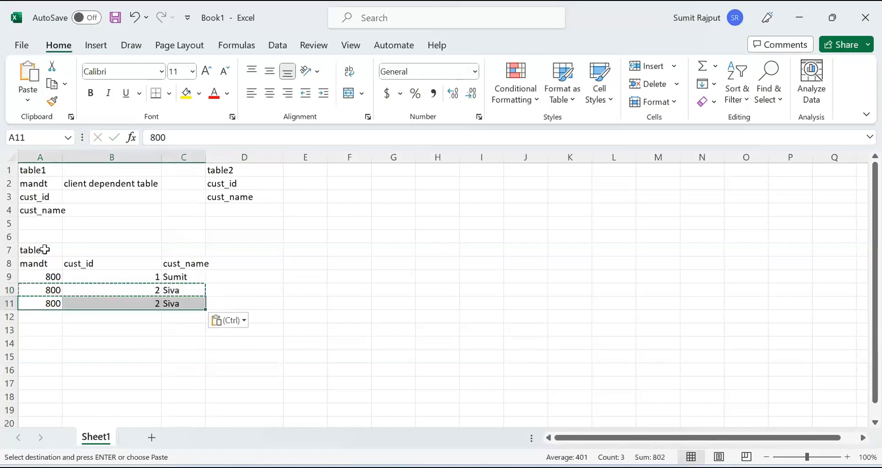
{"action": "key", "text": "Right"}
{"action": "type", "text": "3"}
{"action": "key", "text": "Tab"}
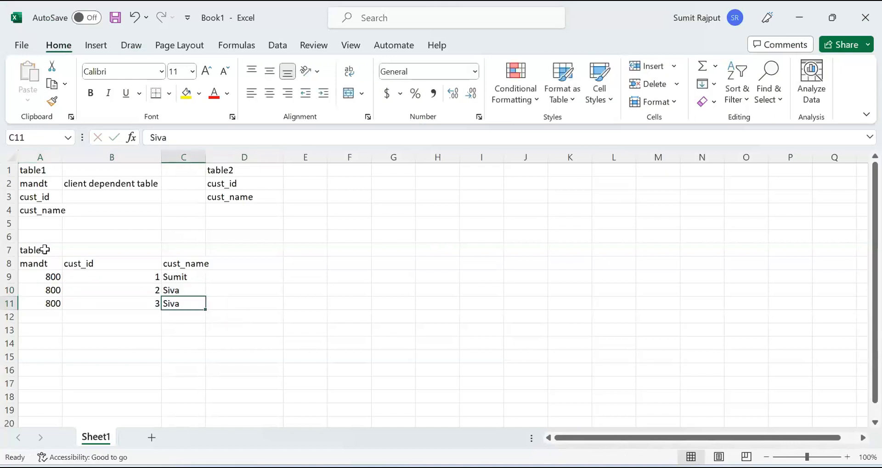
{"action": "type", "text": "Samir"}
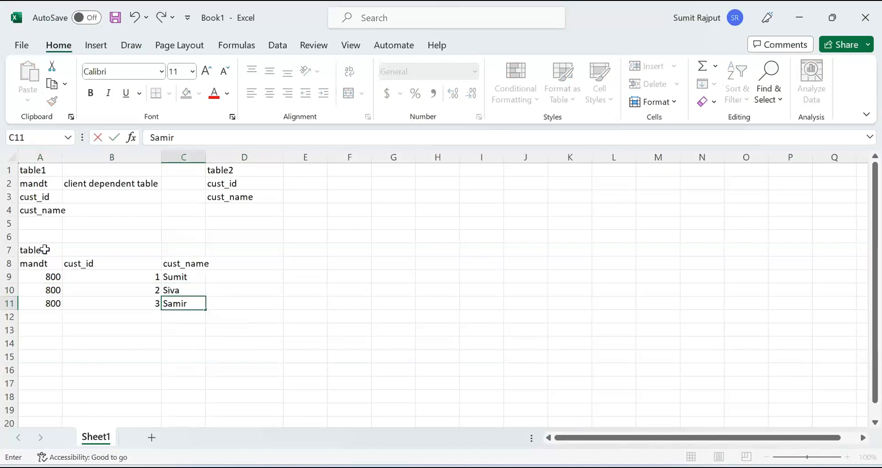
{"action": "key", "text": "Return"}
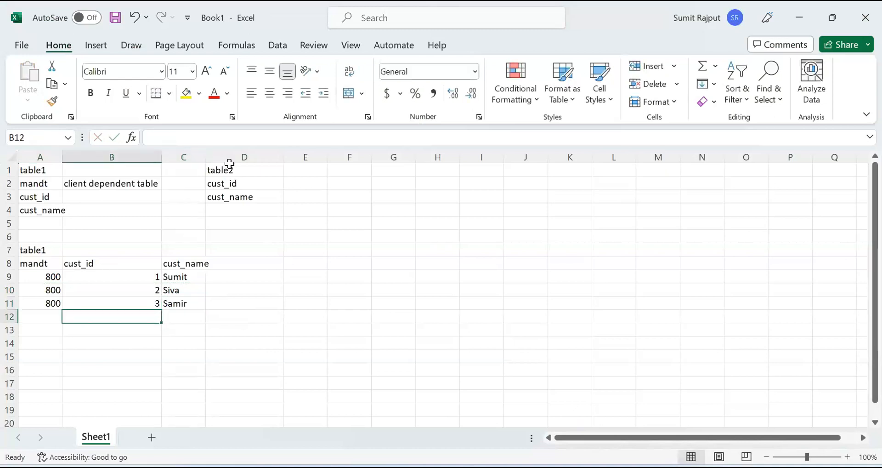
Copy the cust_id and cust_name column headings from B8:C8 to the cells starting at G8.
{"action": "left_click_drag", "start_coordinate": [229, 170], "coordinate": [240, 197]}
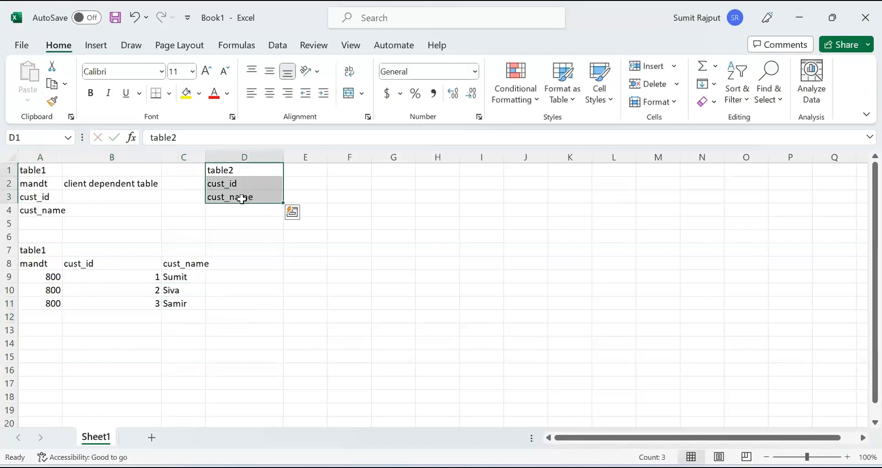
{"action": "key", "text": "ctrl+q"}
{"action": "left_click", "coordinate": [349, 198]}
{"action": "left_click_drag", "start_coordinate": [102, 262], "coordinate": [167, 265]}
{"action": "key", "text": "ctrl+c"}
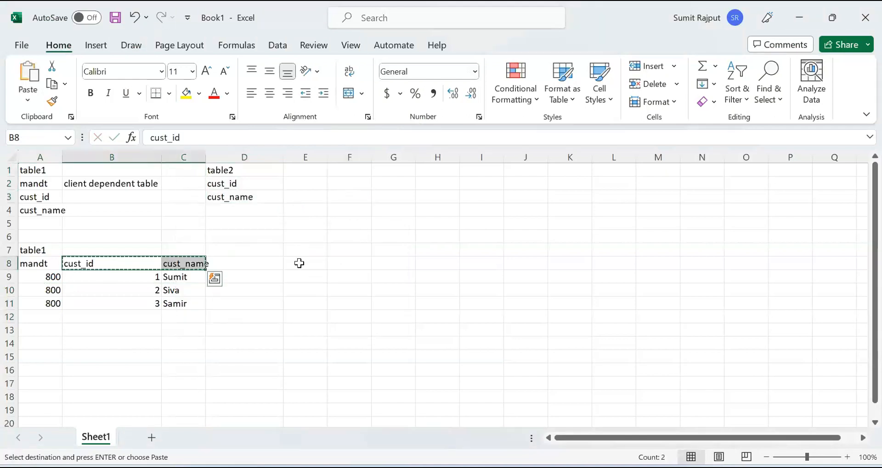
{"action": "left_click", "coordinate": [388, 263]}
{"action": "key", "text": "ctrl+v"}
Copy the table1 heading from A7 to F7 and change the copy to table2.
{"action": "left_click", "coordinate": [34, 250]}
{"action": "key", "text": "ctrl+c"}
{"action": "left_click", "coordinate": [354, 249]}
{"action": "key", "text": "ctrl+v"}
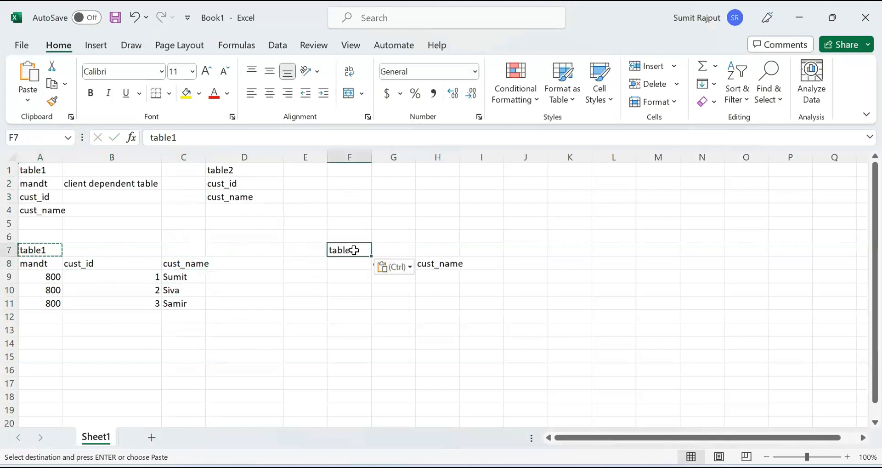
{"action": "type", "text": "table2"}
{"action": "key", "text": "Return"}
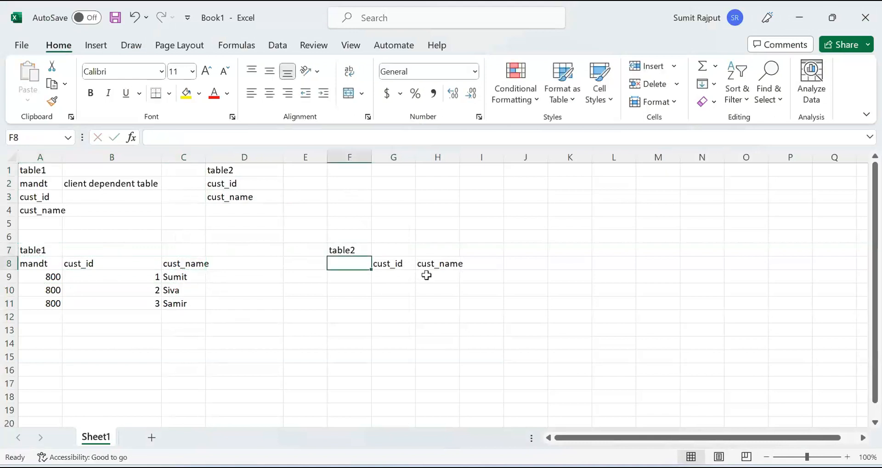
Copy the three customer IDs and names from B9:C11 to the table2 columns, starting at G9.
{"action": "left_click", "coordinate": [400, 274]}
{"action": "left_click_drag", "start_coordinate": [146, 276], "coordinate": [168, 300]}
{"action": "key", "text": "ctrl+c"}
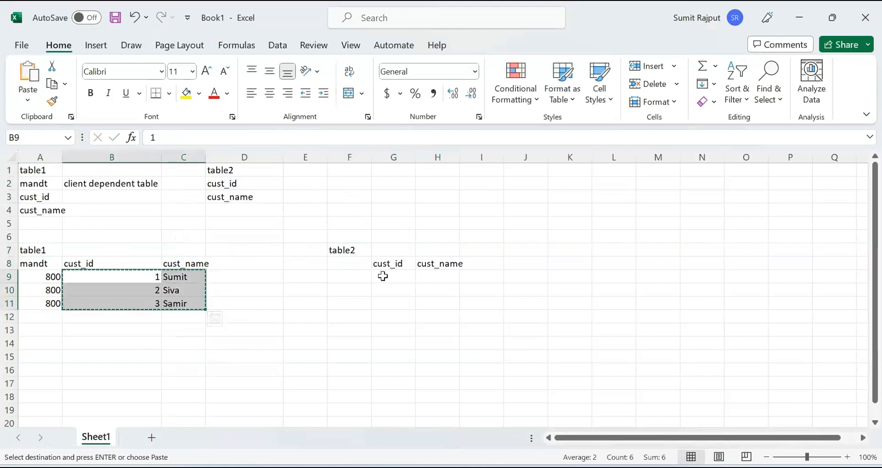
{"action": "left_click", "coordinate": [383, 276]}
{"action": "key", "text": "ctrl+v"}
{"action": "left_click", "coordinate": [406, 317]}
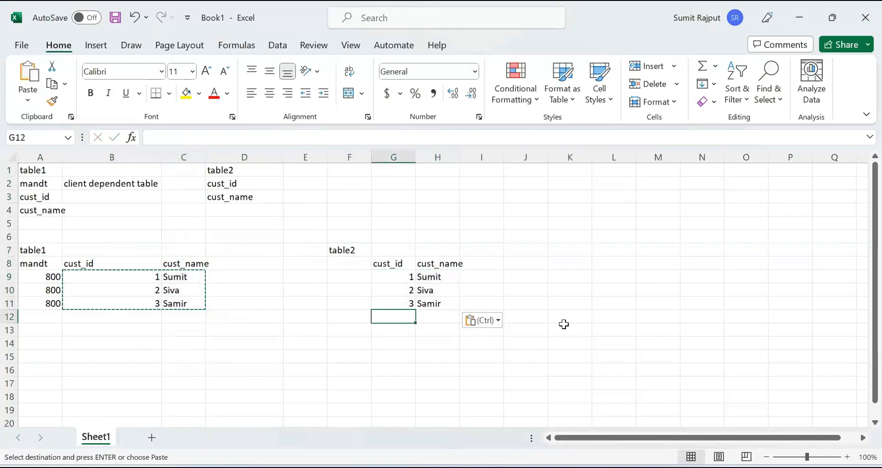
Enter dev in cell I1 and list the client numbers 800, 801 and 802 in J1:J3.
{"action": "key", "text": "Right"}
{"action": "key", "text": "Right"}
{"action": "key", "text": "Up"}
{"action": "key", "text": "Up"}
{"action": "key", "text": "Up"}
{"action": "key", "text": "Up"}
{"action": "key", "text": "Up"}
{"action": "key", "text": "Up"}
{"action": "key", "text": "Right"}
{"action": "key", "text": "Right"}
{"action": "key", "text": "Left"}
{"action": "key", "text": "Left"}
{"action": "key", "text": "Up"}
{"action": "key", "text": "Up"}
{"action": "key", "text": "Up"}
{"action": "key", "text": "Up"}
{"action": "key", "text": "Up"}
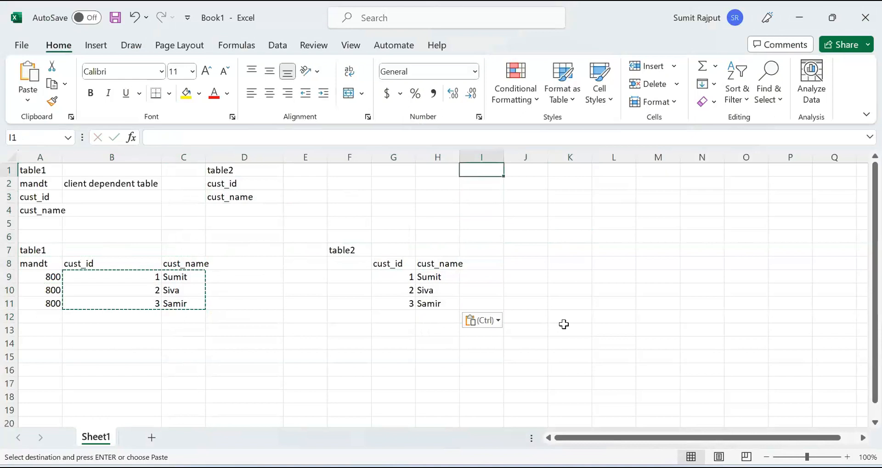
{"action": "key", "text": "Escape"}
{"action": "type", "text": "dev"}
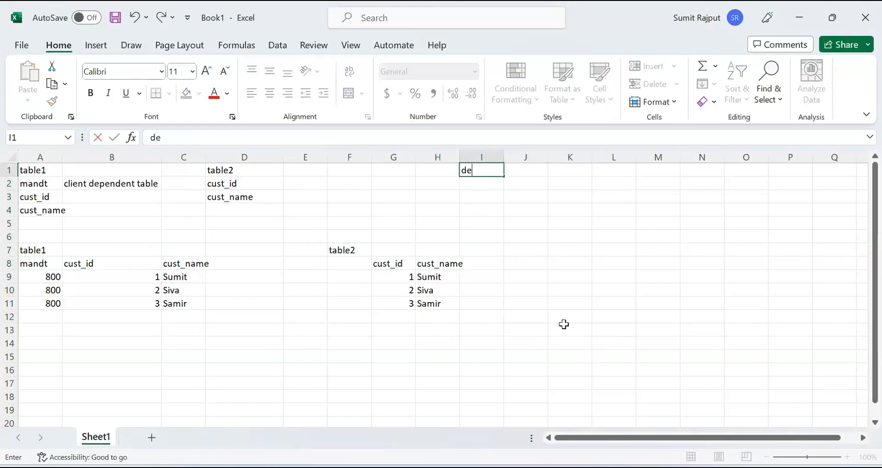
{"action": "key", "text": "Tab"}
{"action": "type", "text": "800"}
{"action": "key", "text": "Return"}
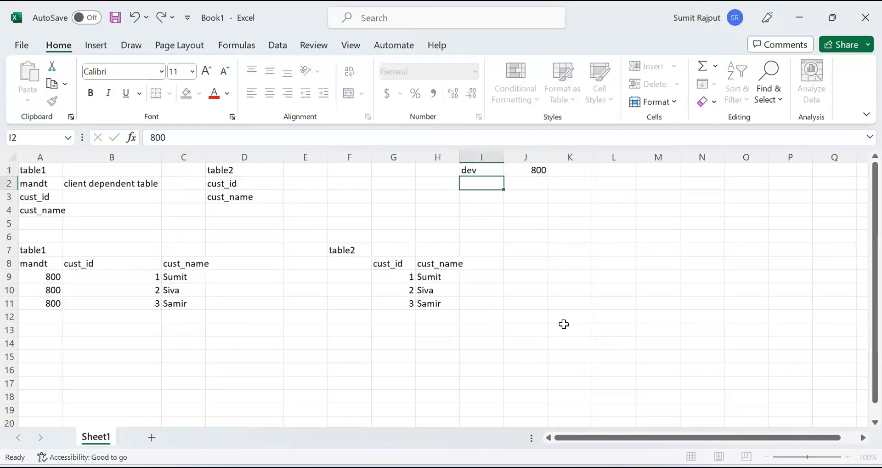
{"action": "type", "text": "801"}
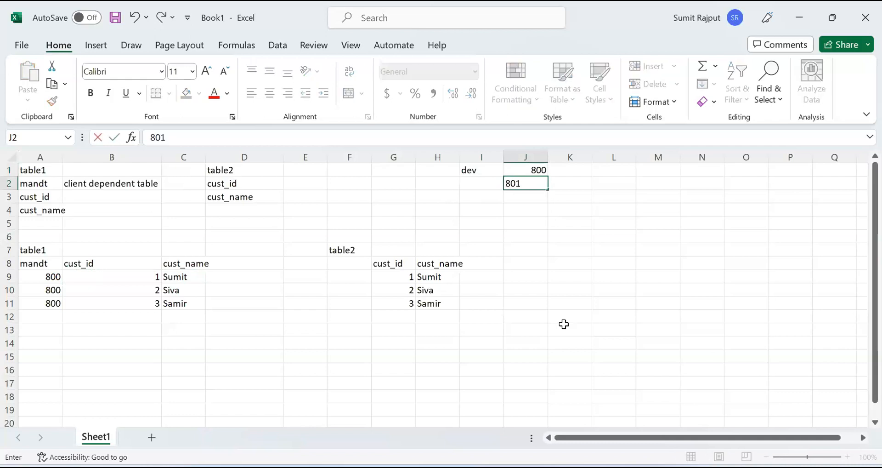
{"action": "key", "text": "Return"}
{"action": "type", "text": "802"}
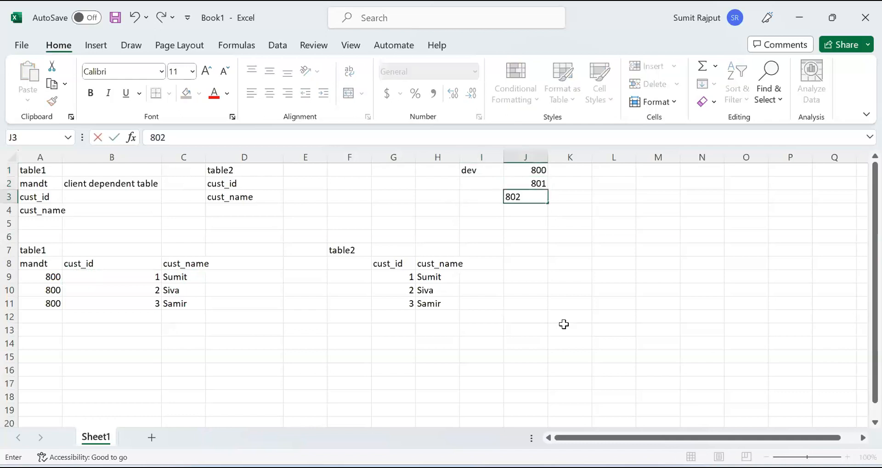
{"action": "key", "text": "Return"}
Compare the mandt column of table1 in A8:A11 with the matching column F8:F11 of table2.
{"action": "left_click", "coordinate": [493, 266]}
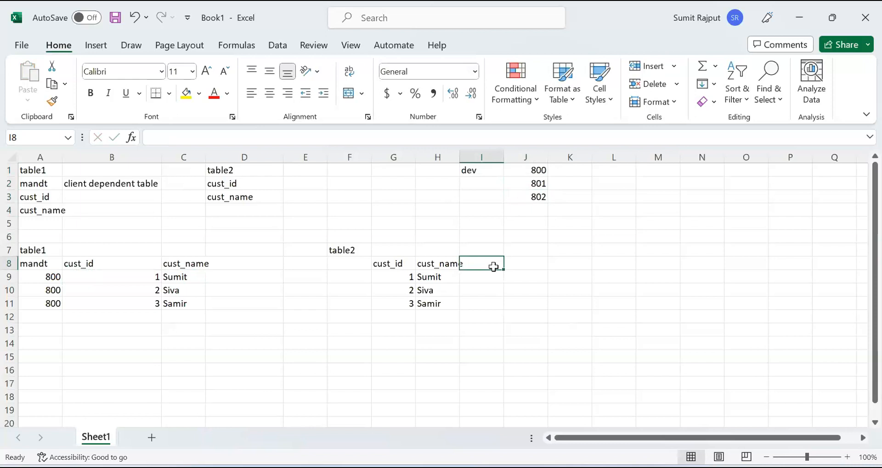
{"action": "scroll", "coordinate": [494, 266], "scroll_direction": "down", "scroll_amount": 1}
{"action": "left_click", "coordinate": [375, 261]}
{"action": "left_click", "coordinate": [141, 220]}
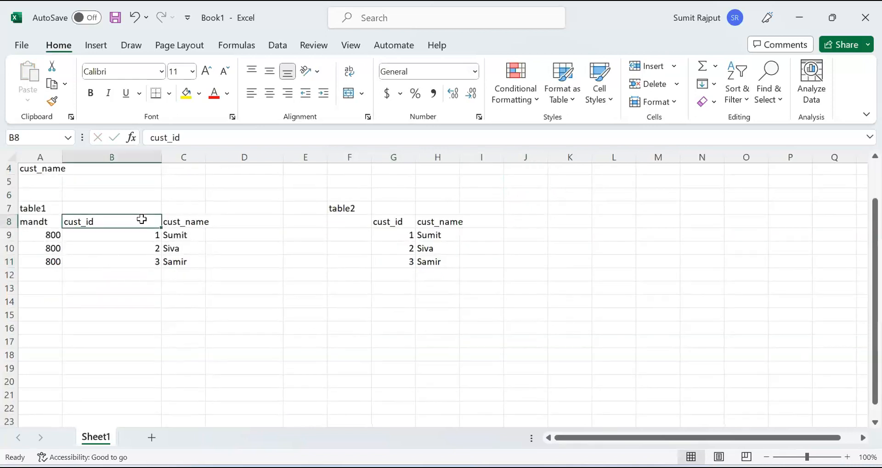
{"action": "left_click", "coordinate": [280, 252]}
{"action": "left_click", "coordinate": [35, 301]}
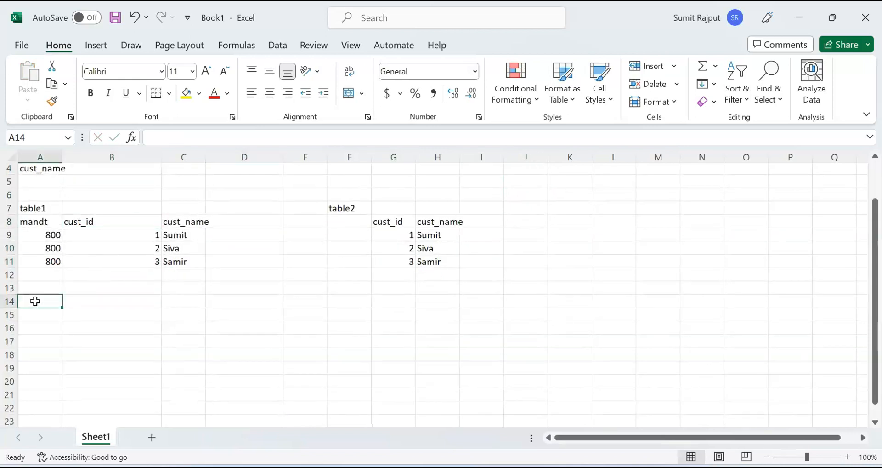
{"action": "left_click", "coordinate": [53, 221]}
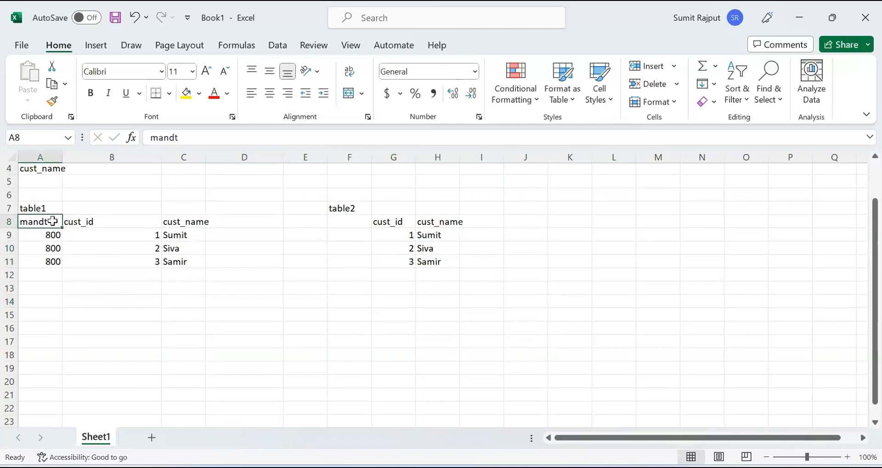
{"action": "scroll", "coordinate": [52, 221], "scroll_direction": "up", "scroll_amount": 1}
{"action": "left_click_drag", "start_coordinate": [47, 264], "coordinate": [52, 302]}
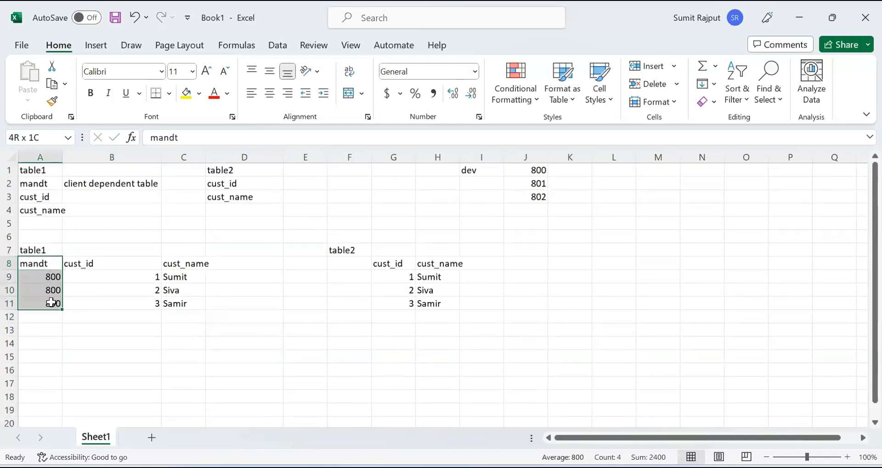
{"action": "left_click", "coordinate": [52, 302]}
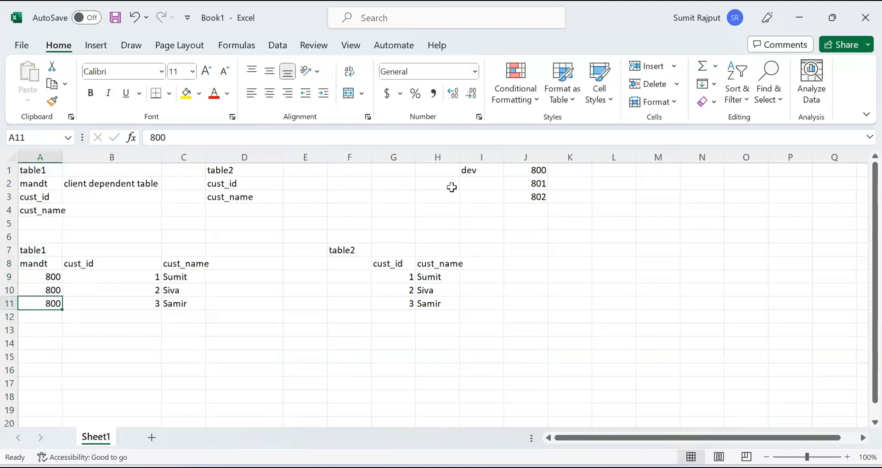
{"action": "left_click", "coordinate": [358, 263]}
{"action": "left_click_drag", "start_coordinate": [358, 263], "coordinate": [357, 301]}
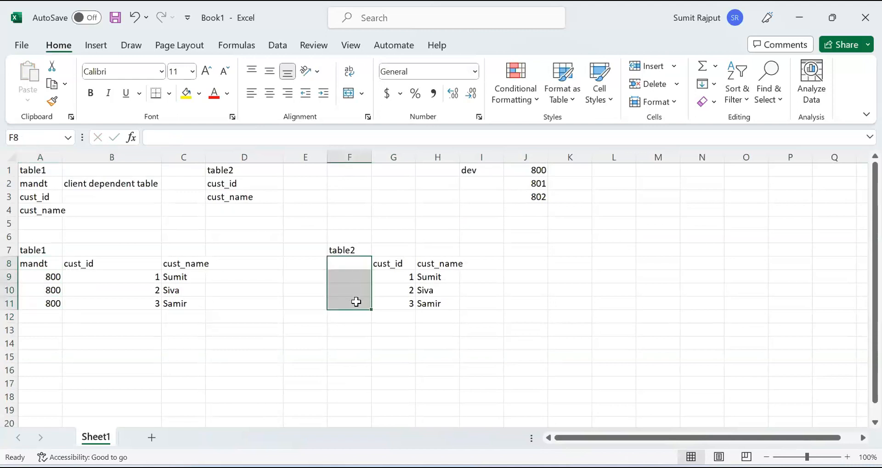
Enter the query select * from table1 into table lt_cust in cell B15.
{"action": "left_click", "coordinate": [84, 358]}
{"action": "type", "text": "select * from table1"}
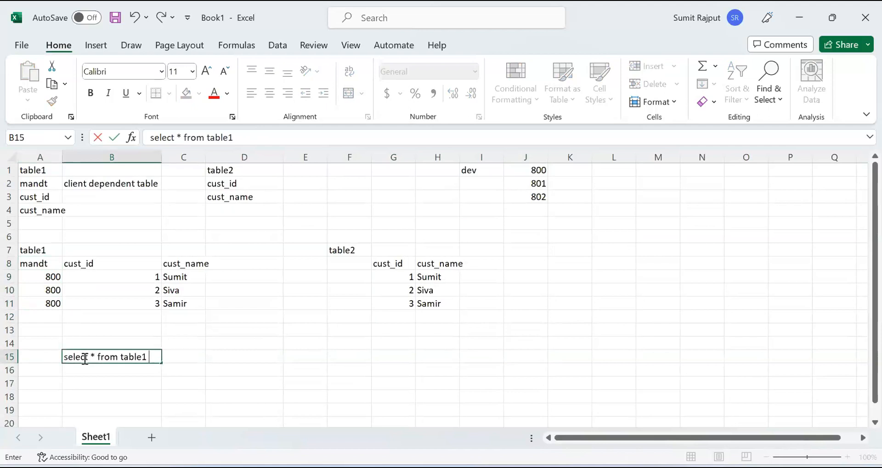
{"action": "type", "text": "into table"}
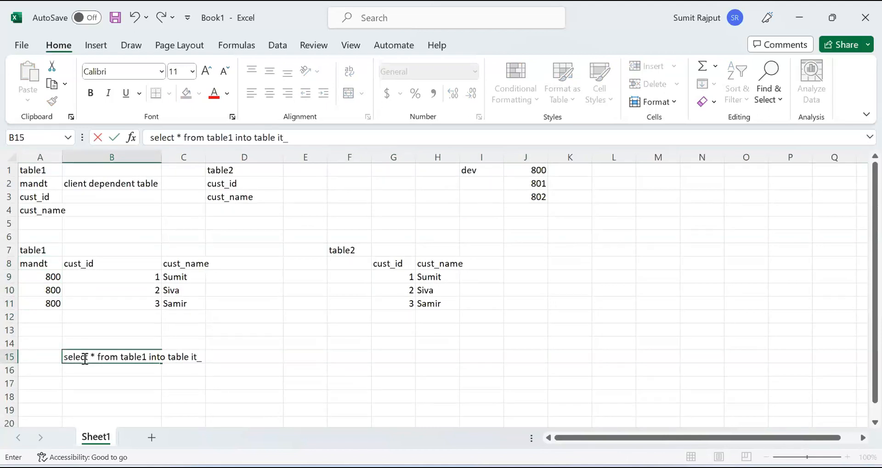
{"action": "type", "text": "it_cus"}
{"action": "key", "text": "BackSpace"}
{"action": "key", "text": "BackSpace"}
{"action": "key", "text": "BackSpace"}
{"action": "key", "text": "BackSpace"}
{"action": "type", "text": "cus"}
{"action": "key", "text": "Return"}
Enter the query select * from table 2 into table lt_cust1 in cell F15.
{"action": "left_click", "coordinate": [85, 358]}
{"action": "key", "text": "Right"}
{"action": "key", "text": "Right"}
{"action": "key", "text": "Right"}
{"action": "key", "text": "Right"}
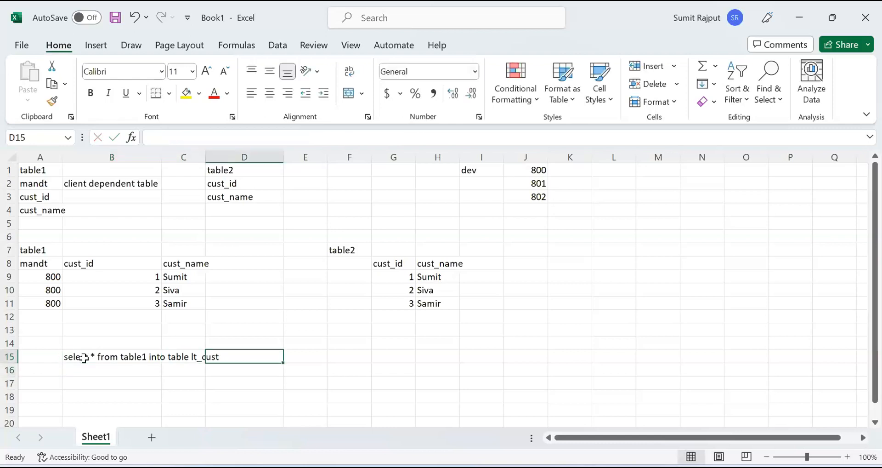
{"action": "type", "text": "selec"}
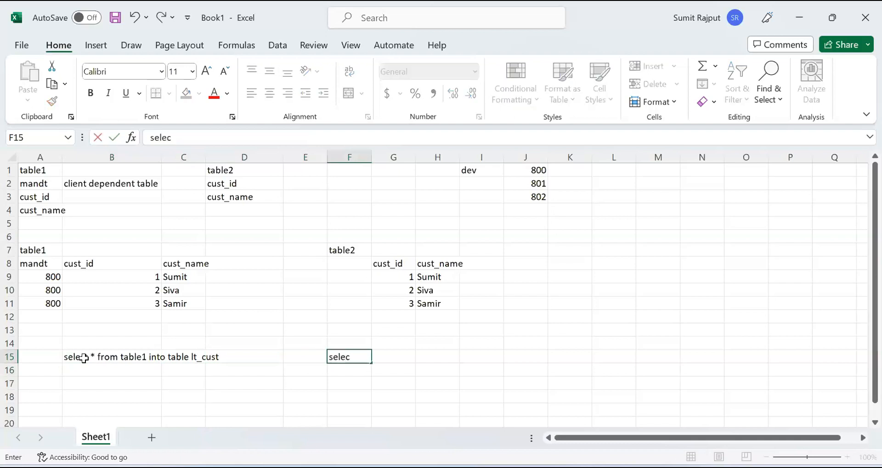
{"action": "type", "text": "t * from tab"}
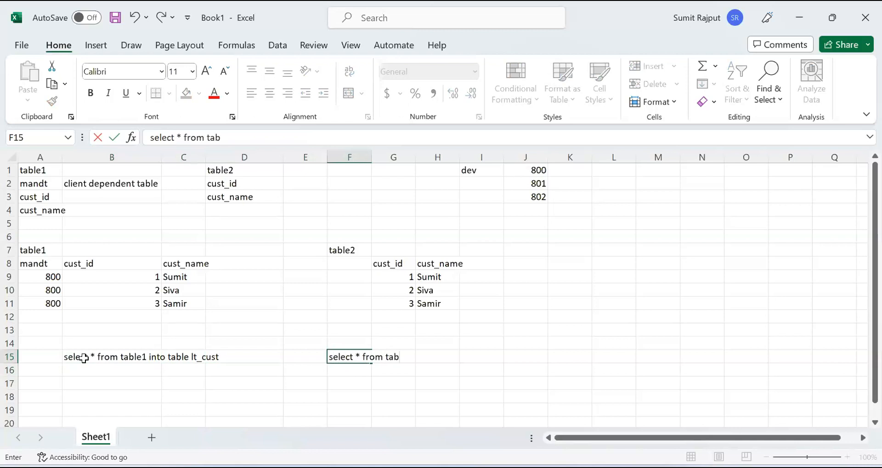
{"action": "type", "text": "le 2 into tabl"}
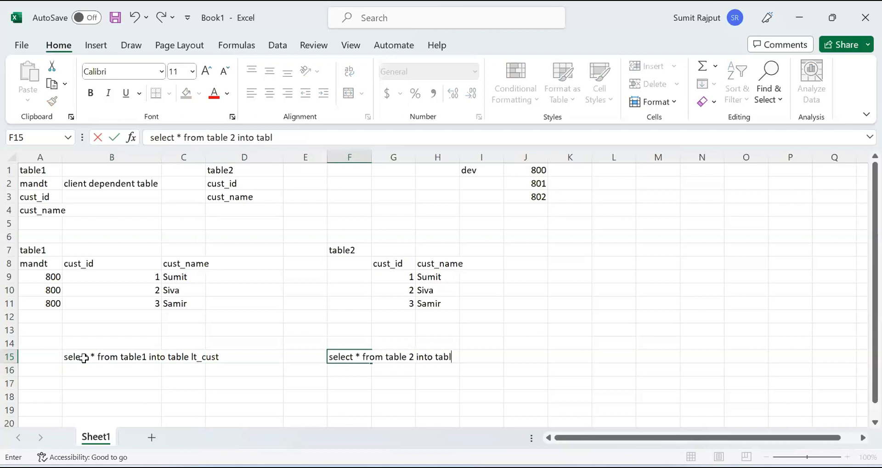
{"action": "type", "text": "e lt_cust1"}
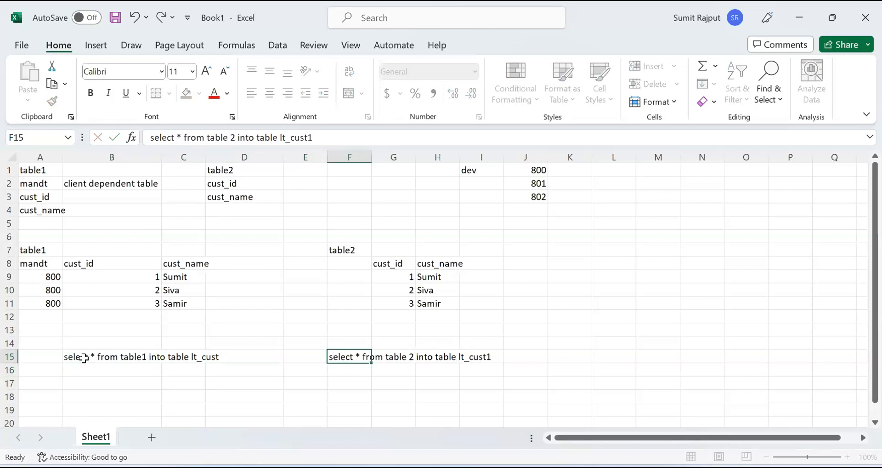
{"action": "key", "text": "Return"}
Examine the table1 query in B15 alongside the mandt values in A9:A11 that restrict its records.
{"action": "key", "text": "Up"}
{"action": "key", "text": "Right"}
{"action": "key", "text": "Right"}
{"action": "key", "text": "Left"}
{"action": "key", "text": "Left"}
{"action": "key", "text": "Left"}
{"action": "key", "text": "Left"}
{"action": "key", "text": "Left"}
{"action": "key", "text": "Left"}
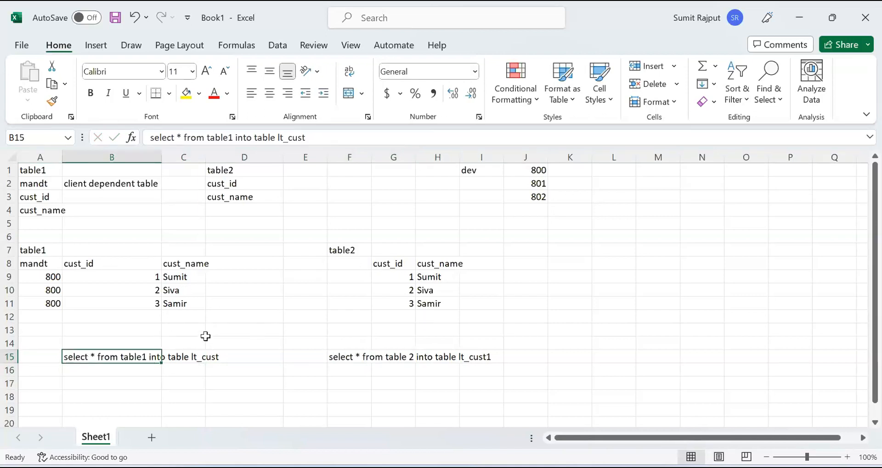
{"action": "scroll", "coordinate": [205, 337], "scroll_direction": "down", "scroll_amount": 1}
{"action": "left_click", "coordinate": [105, 338]}
{"action": "left_click", "coordinate": [111, 326]}
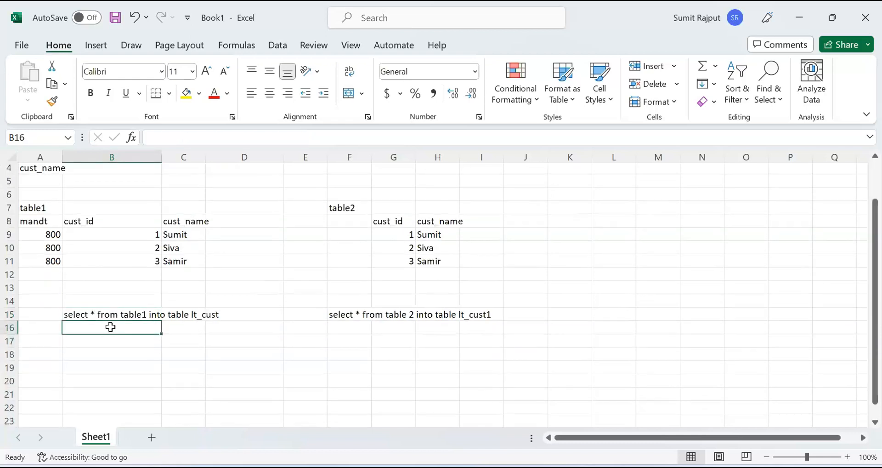
{"action": "left_click_drag", "start_coordinate": [48, 232], "coordinate": [46, 265]}
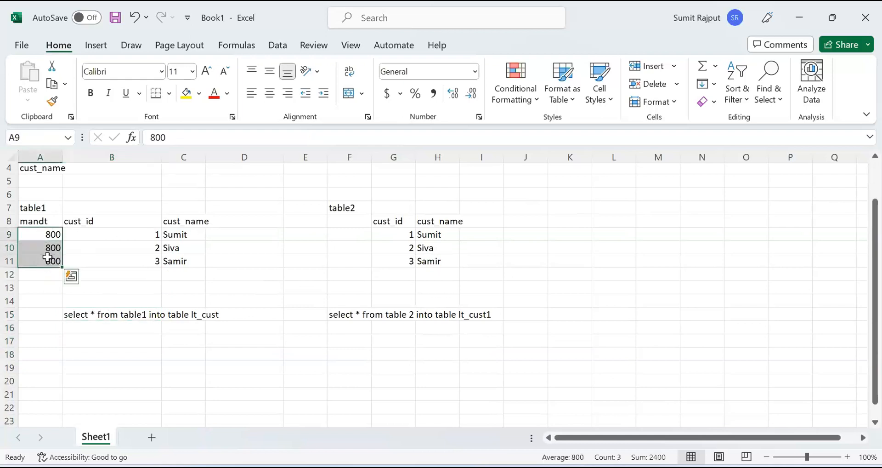
{"action": "key", "text": "Down"}
{"action": "key", "text": "Down"}
{"action": "key", "text": "Down"}
{"action": "key", "text": "Down"}
{"action": "key", "text": "Down"}
{"action": "key", "text": "Down"}
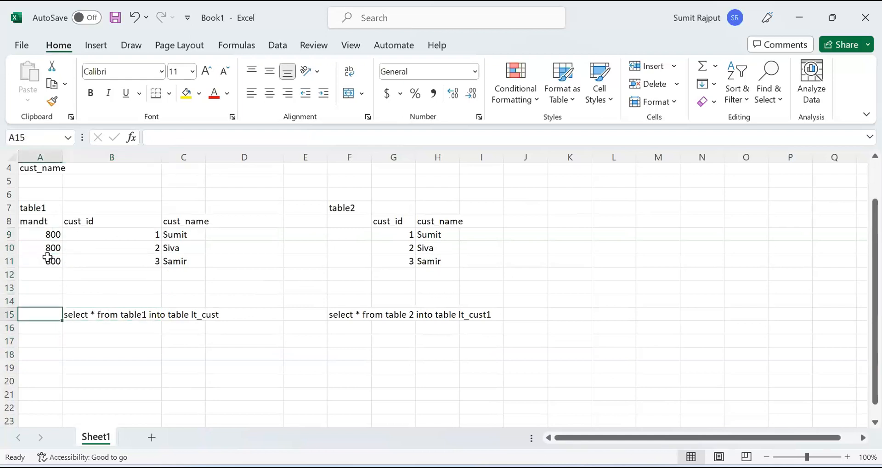
{"action": "key", "text": "Right"}
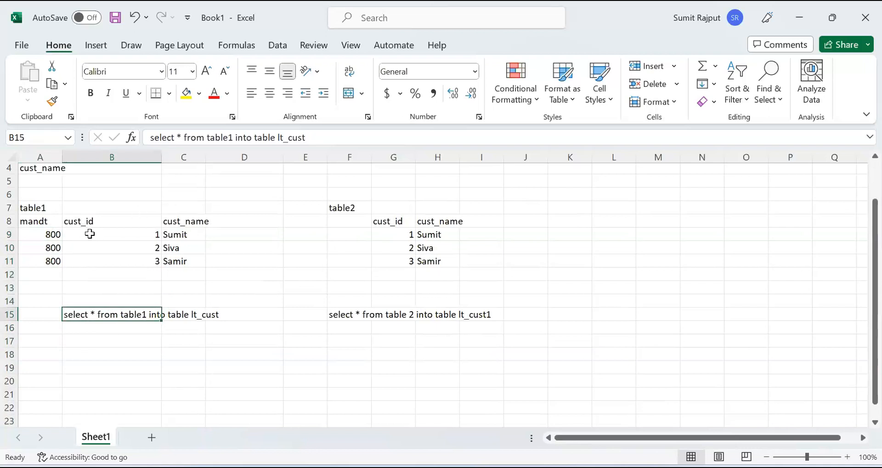
Copy the table1 customer IDs and names from B9:C11 to B16, below the table1 query, as its result.
{"action": "left_click_drag", "start_coordinate": [126, 236], "coordinate": [167, 258]}
{"action": "key", "text": "ctrl+c"}
{"action": "left_click", "coordinate": [134, 327]}
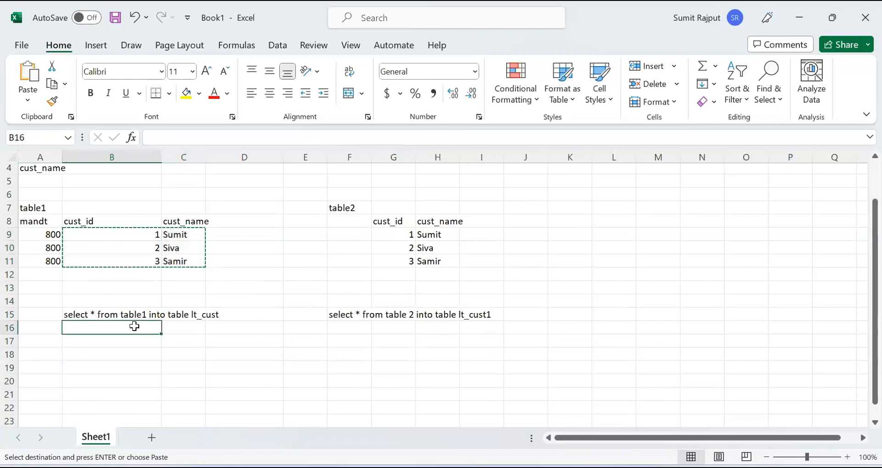
{"action": "key", "text": "ctrl+v"}
{"action": "left_click", "coordinate": [216, 338]}
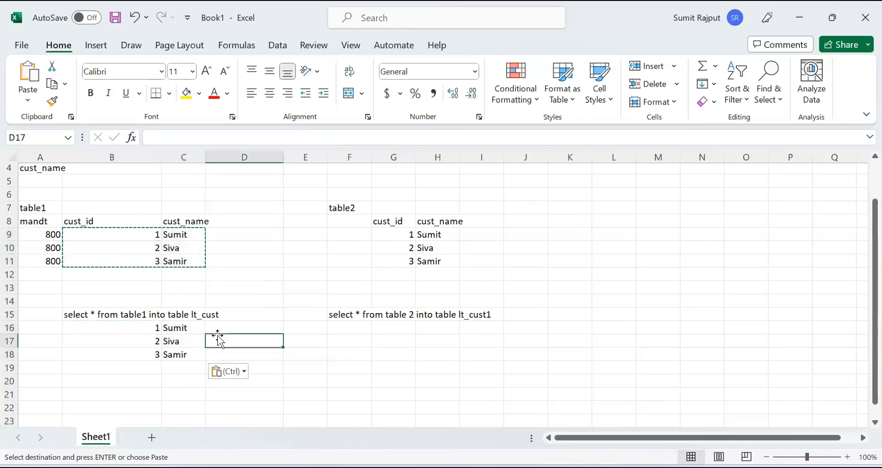
Label table2 with client 800 in G7 and copy client number 801 from J2 to N3.
{"action": "scroll", "coordinate": [442, 252], "scroll_direction": "up", "scroll_amount": 1}
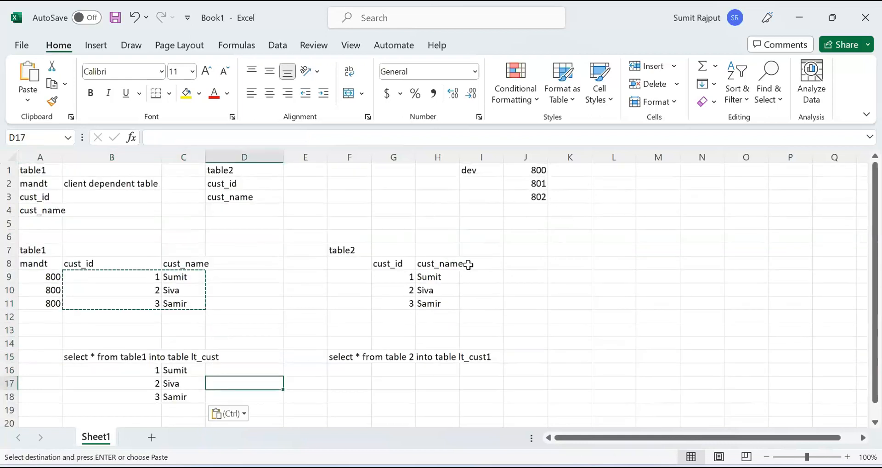
{"action": "left_click", "coordinate": [411, 250]}
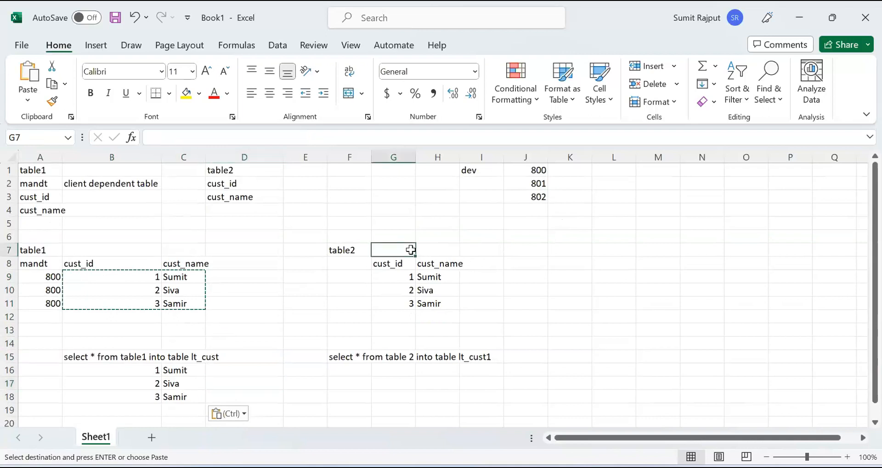
{"action": "type", "text": "800"}
{"action": "key", "text": "Tab"}
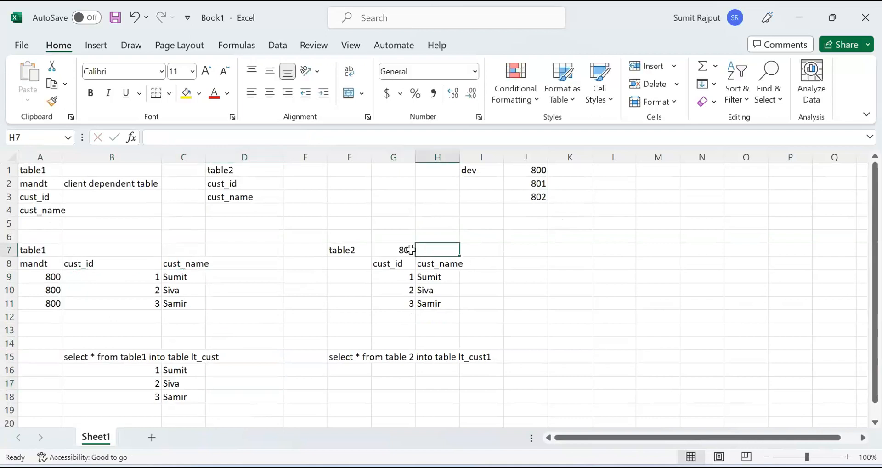
{"action": "left_click", "coordinate": [539, 184]}
{"action": "key", "text": "ctrl+c"}
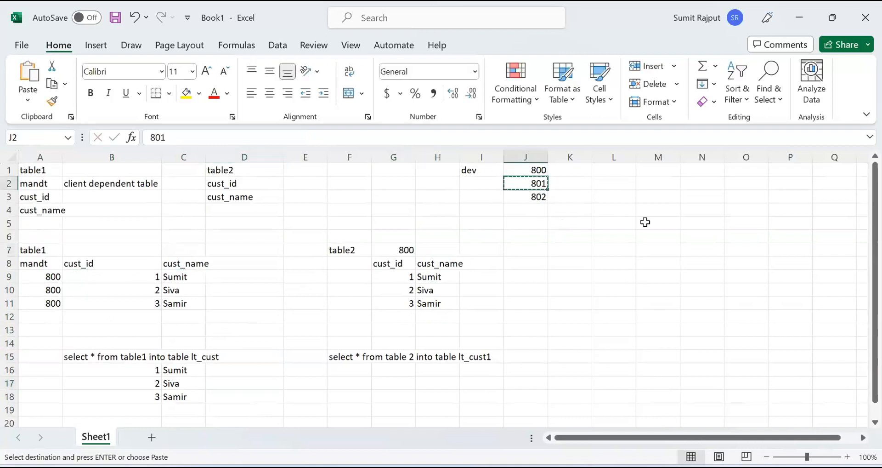
{"action": "left_click", "coordinate": [707, 201]}
{"action": "key", "text": "ctrl+v"}
{"action": "left_click", "coordinate": [710, 212]}
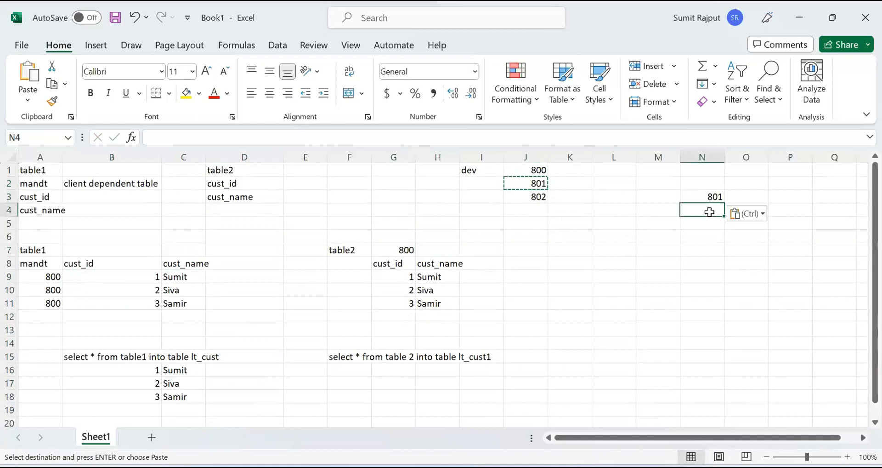
Copy the table2 customer records from G9:H11 to N4, under client 801.
{"action": "left_click_drag", "start_coordinate": [407, 276], "coordinate": [435, 306]}
{"action": "key", "text": "ctrl+c"}
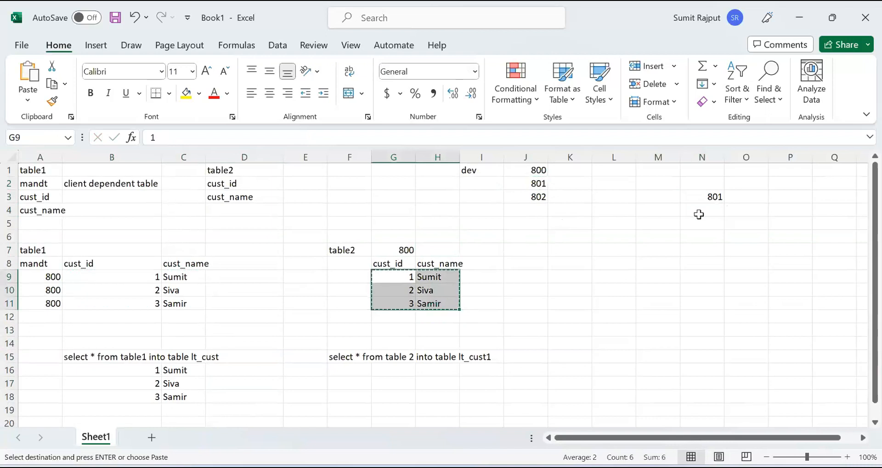
{"action": "left_click", "coordinate": [699, 212]}
{"action": "key", "text": "ctrl+v"}
Change the customer IDs under client 801 in N4:N6 to 4, 5 and 6.
{"action": "left_click", "coordinate": [713, 214]}
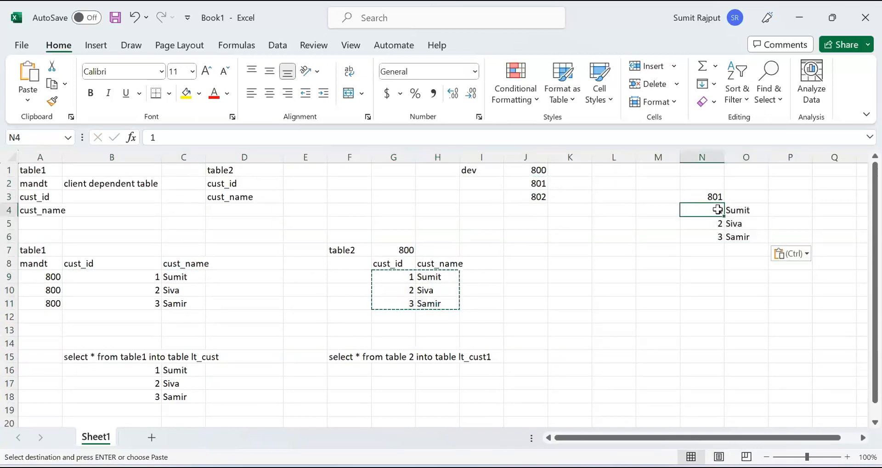
{"action": "double_click", "coordinate": [714, 211]}
{"action": "key", "text": "Return"}
{"action": "type", "text": "5"}
{"action": "key", "text": "Return"}
{"action": "type", "text": "6"}
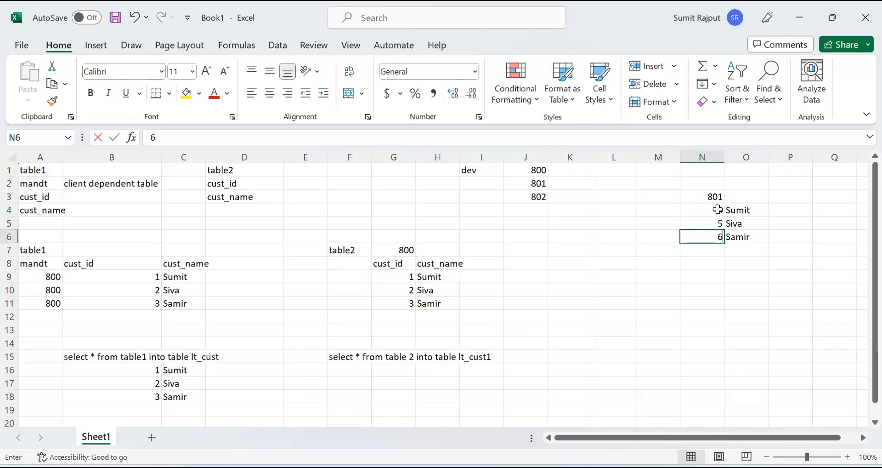
Replace the customer names under client 801 in O4:O6 with Random1, Random2 and Random3.
{"action": "left_click", "coordinate": [755, 211]}
{"action": "type", "text": "R"}
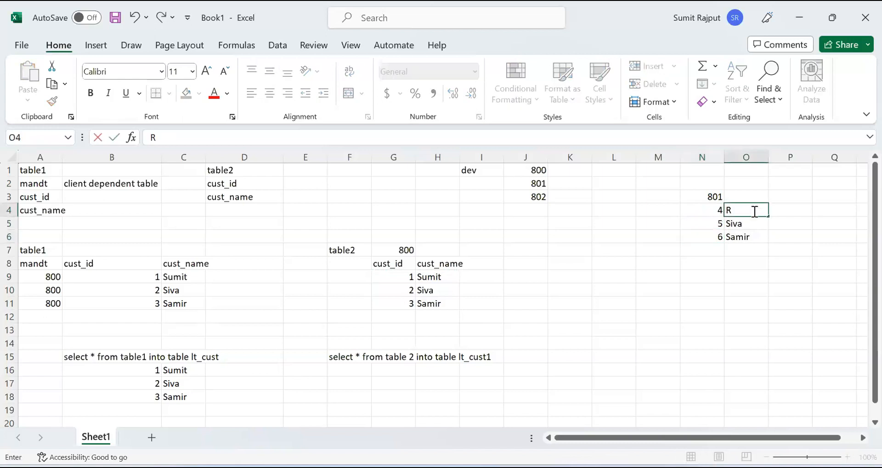
{"action": "type", "text": "andom1"}
{"action": "key", "text": "Return"}
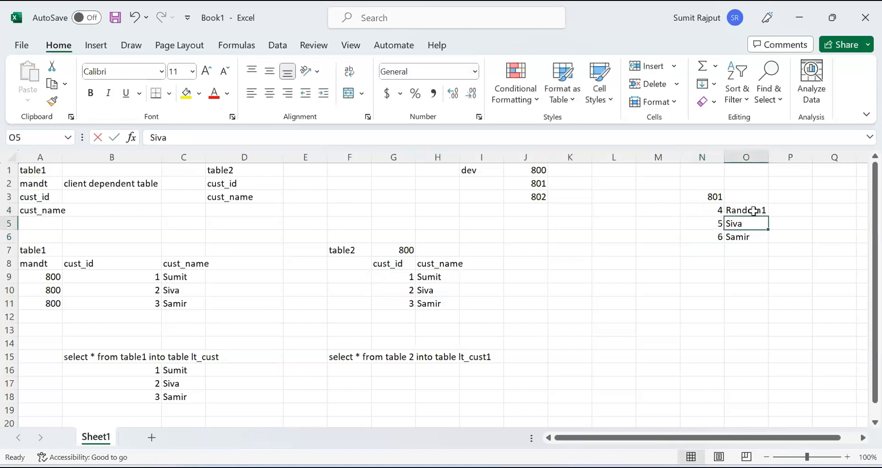
{"action": "type", "text": "Randome"}
{"action": "key", "text": "BackSpace"}
{"action": "type", "text": "2"}
{"action": "key", "text": "Return"}
{"action": "type", "text": "Random2"}
{"action": "key", "text": "BackSpace"}
{"action": "type", "text": "3"}
{"action": "key", "text": "Return"}
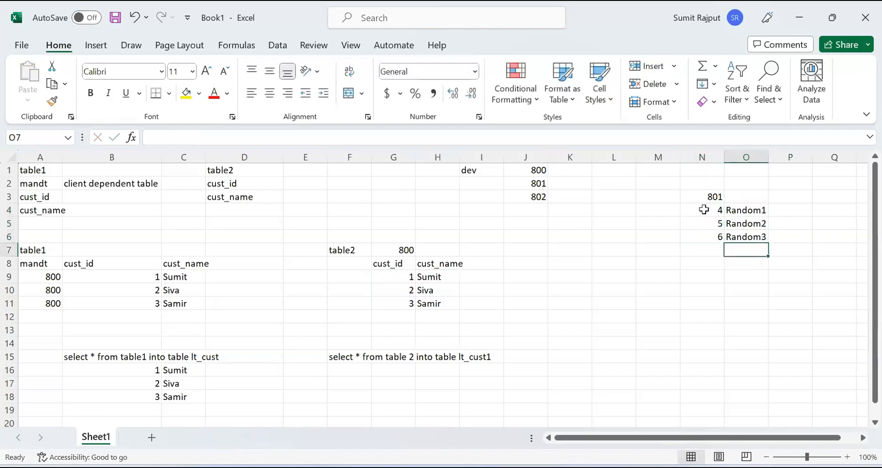
Copy the client 800 records of table2 from G9:H11 to G16, below the table 2 query.
{"action": "left_click", "coordinate": [415, 354]}
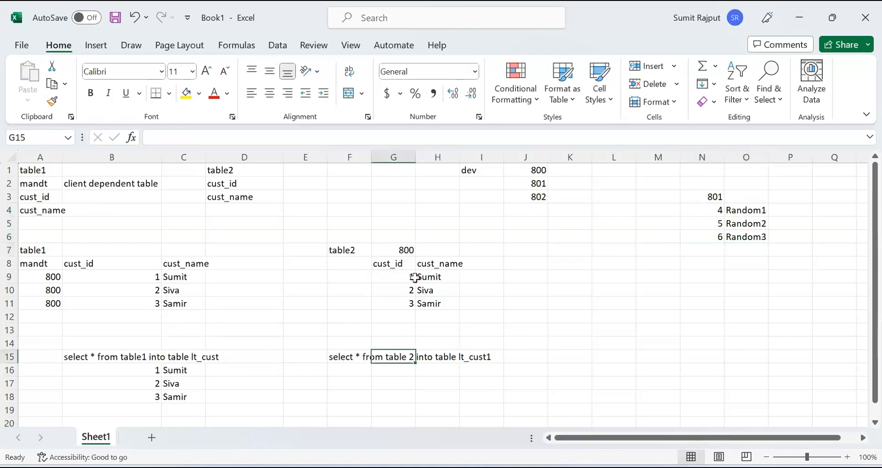
{"action": "left_click_drag", "start_coordinate": [410, 276], "coordinate": [427, 299]}
{"action": "key", "text": "ctrl+c"}
{"action": "left_click", "coordinate": [385, 369]}
{"action": "key", "text": "ctrl+v"}
{"action": "scroll", "coordinate": [386, 369], "scroll_direction": "down", "scroll_amount": 1}
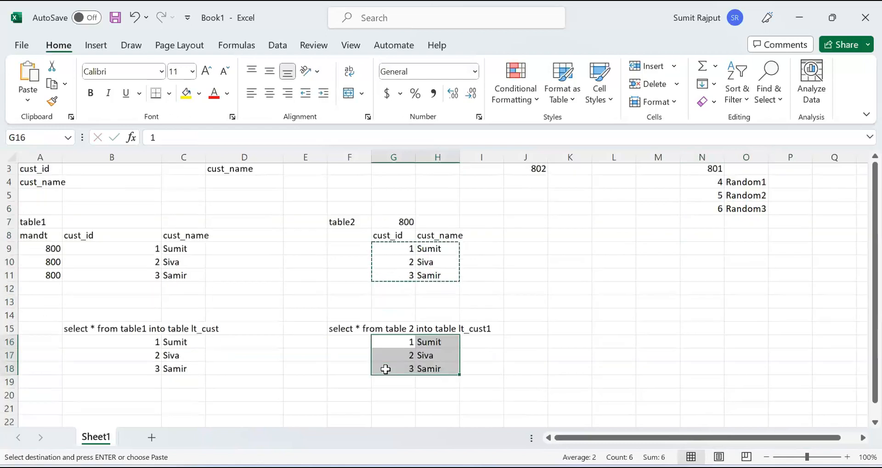
Copy the client 801 records from N4:O6 to G19, extending the table 2 query result.
{"action": "scroll", "coordinate": [514, 291], "scroll_direction": "down", "scroll_amount": 1}
{"action": "scroll", "coordinate": [515, 290], "scroll_direction": "up", "scroll_amount": 1}
{"action": "left_click_drag", "start_coordinate": [710, 195], "coordinate": [738, 222]}
{"action": "key", "text": "ctrl+c"}
{"action": "scroll", "coordinate": [738, 222], "scroll_direction": "down", "scroll_amount": 1}
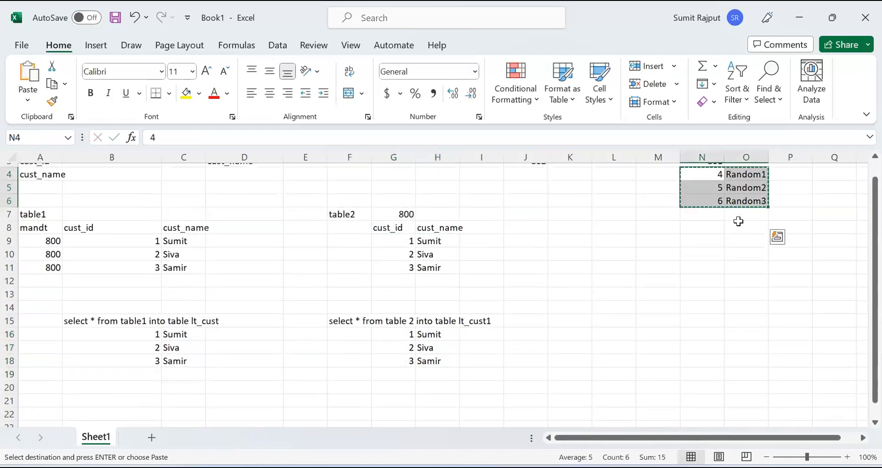
{"action": "left_click", "coordinate": [402, 371]}
{"action": "key", "text": "ctrl+v"}
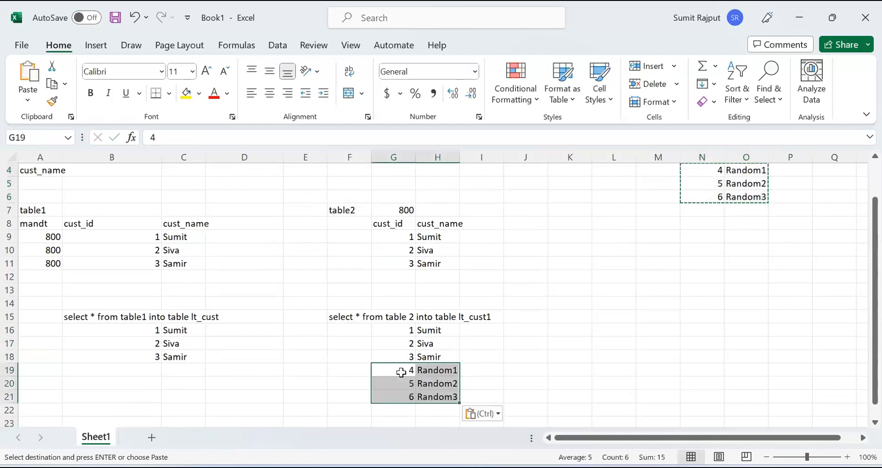
Compare the table2 records in G8:H11 and the cells F8:F11 with the mandt column of table1 in A8:A11.
{"action": "scroll", "coordinate": [401, 371], "scroll_direction": "down", "scroll_amount": 1}
{"action": "left_click", "coordinate": [374, 310]}
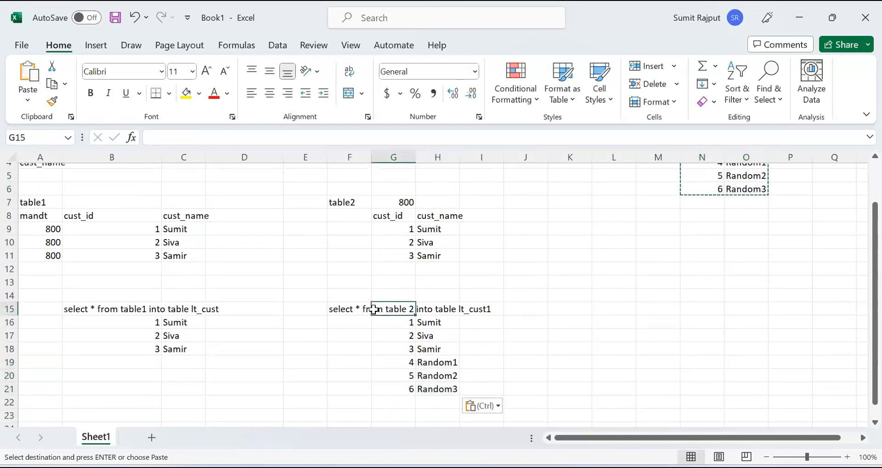
{"action": "left_click", "coordinate": [407, 217]}
{"action": "left_click_drag", "start_coordinate": [407, 217], "coordinate": [382, 219]}
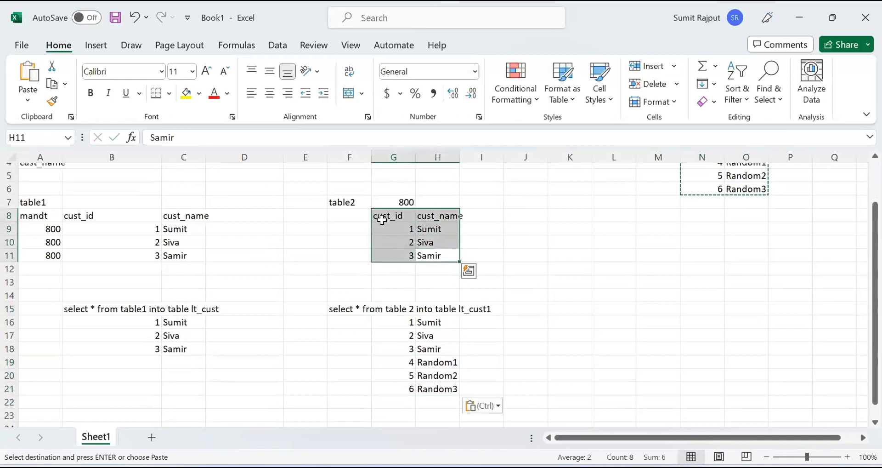
{"action": "left_click_drag", "start_coordinate": [47, 215], "coordinate": [49, 250]}
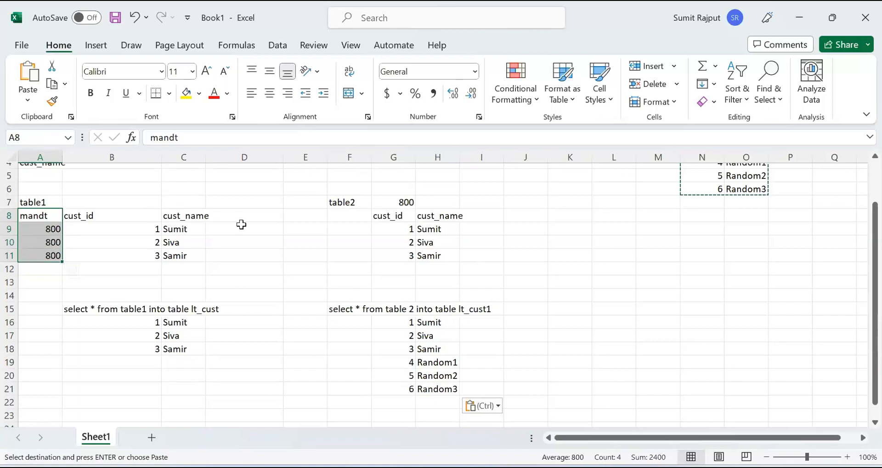
{"action": "left_click_drag", "start_coordinate": [336, 217], "coordinate": [345, 253]}
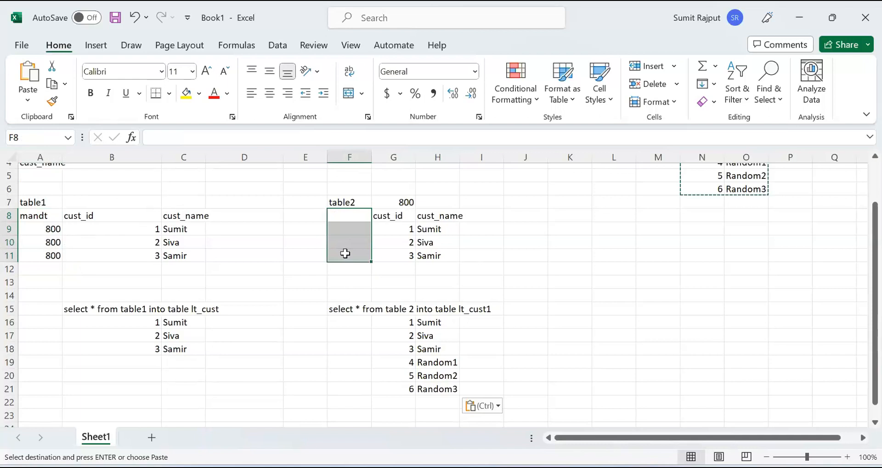
Widen column F so that the table 2 query in F15 fits inside it.
{"action": "left_click", "coordinate": [353, 310]}
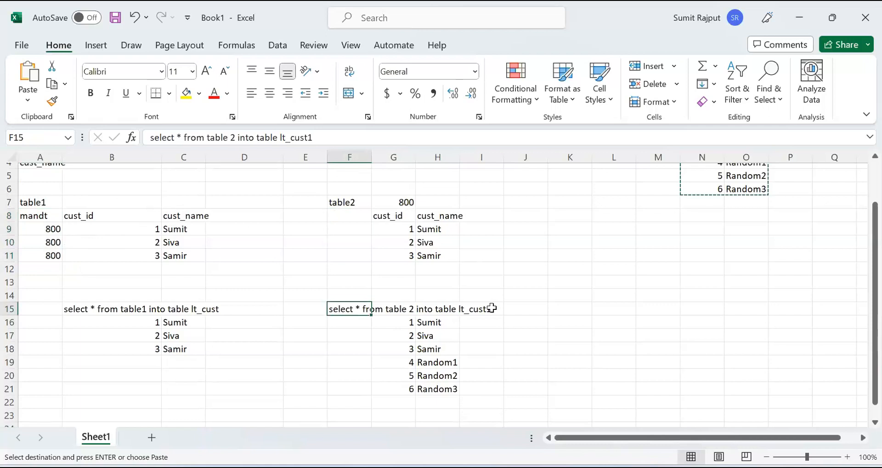
{"action": "key", "text": "F2"}
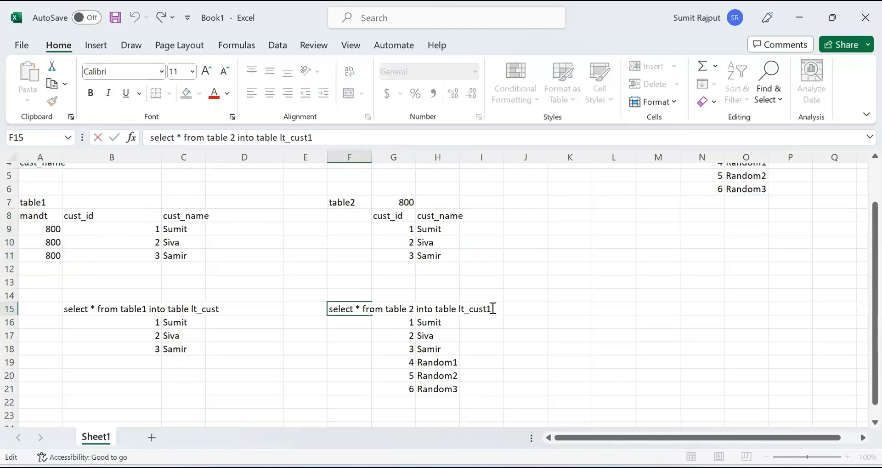
{"action": "left_click", "coordinate": [370, 157]}
{"action": "double_click", "coordinate": [372, 157]}
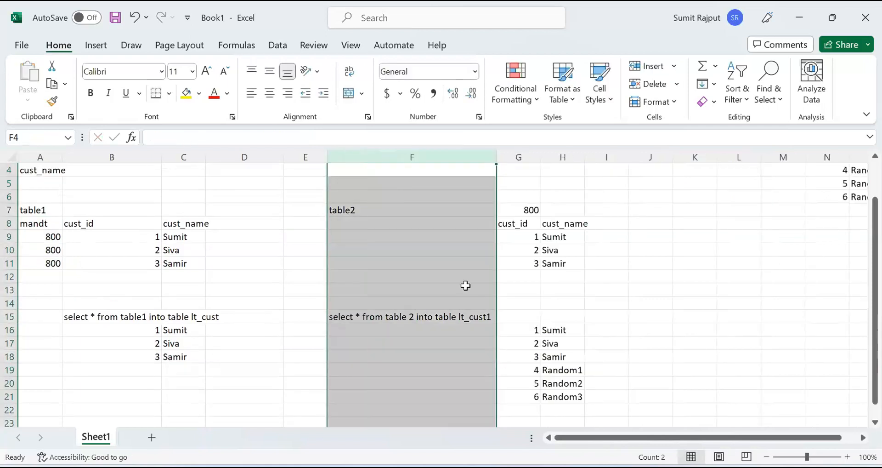
Append the condition "where sy-syst = '800'" to the table 2 query in F15.
{"action": "double_click", "coordinate": [491, 317]}
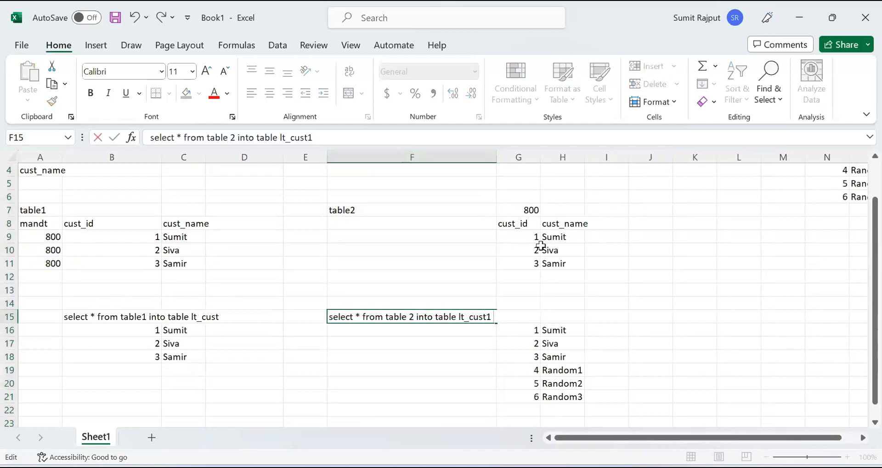
{"action": "type", "text": "wher"}
{"action": "type", "text": "e s"}
{"action": "type", "text": "sy"}
{"action": "key", "text": "BackSpace"}
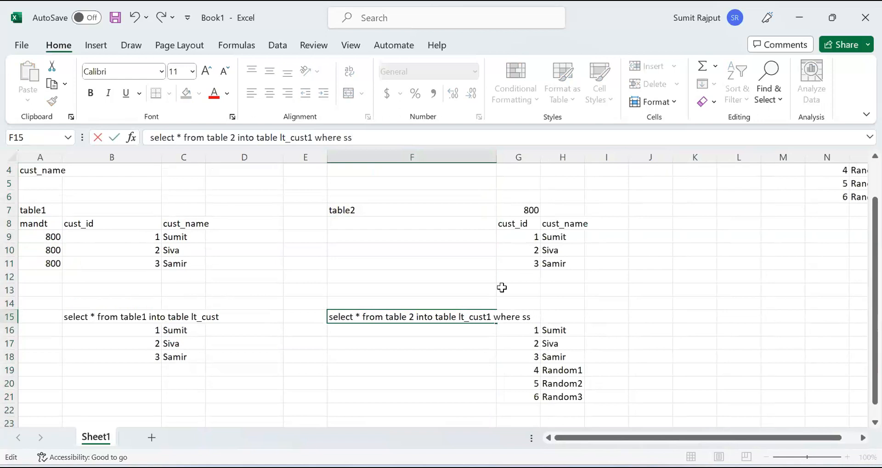
{"action": "type", "text": "y-syst = '800"}
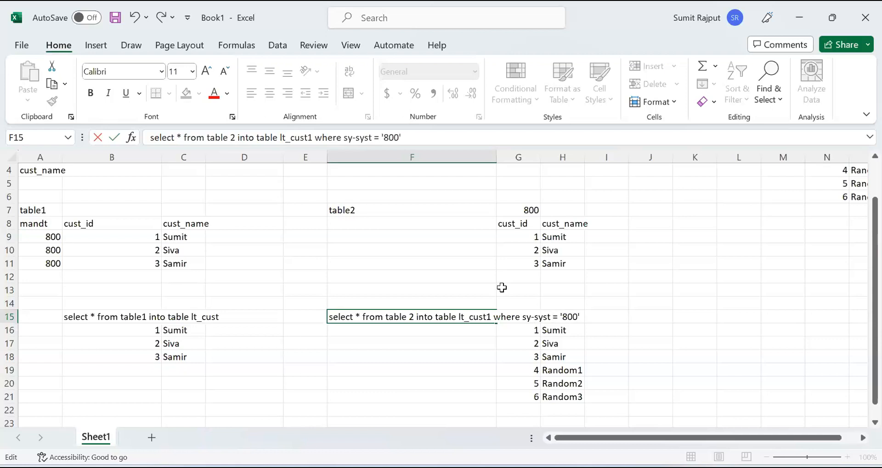
{"action": "key", "text": "Return"}
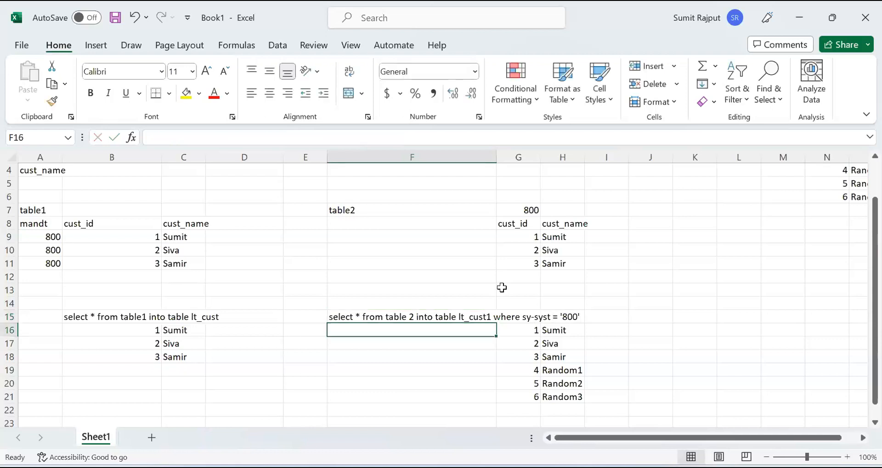
{"action": "key", "text": "Up"}
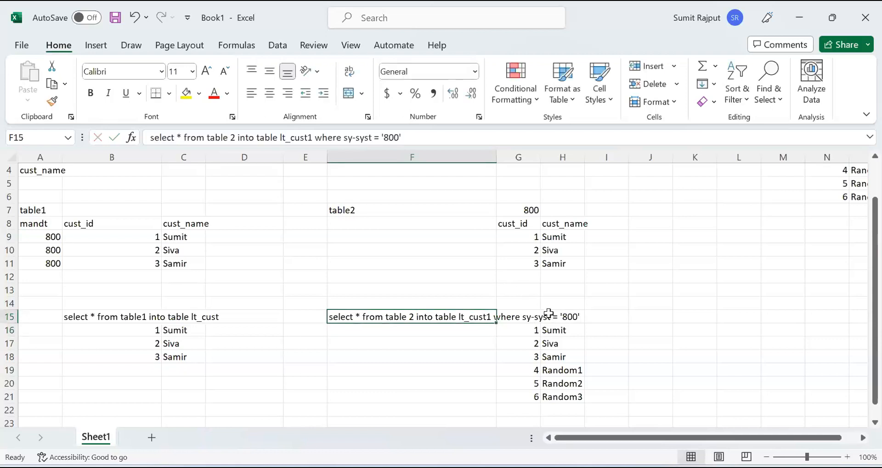
Compare the table2 records in G7:H11 with the query result down to H21, and the query in F15 with the table1 query in B15.
{"action": "left_click_drag", "start_coordinate": [527, 209], "coordinate": [577, 261]}
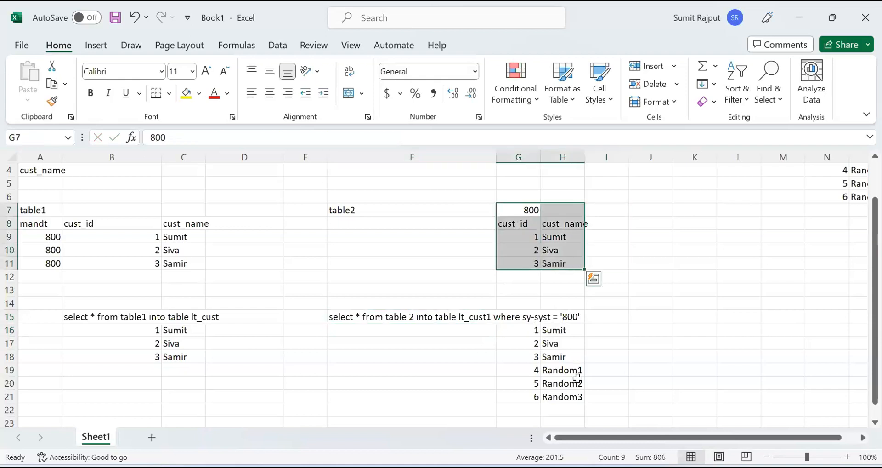
{"action": "left_click_drag", "start_coordinate": [569, 395], "coordinate": [506, 321]}
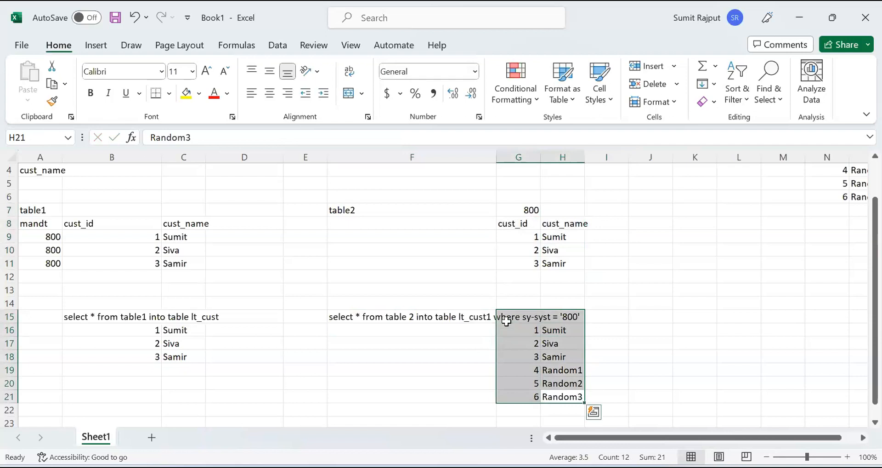
{"action": "left_click", "coordinate": [349, 316]}
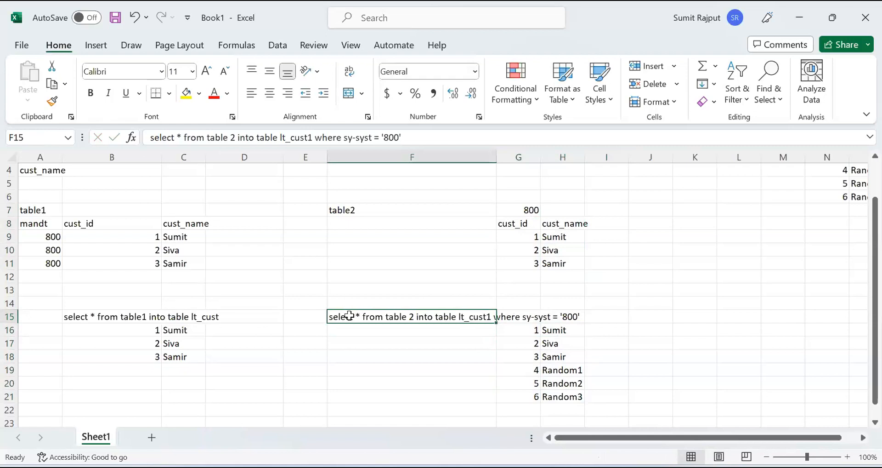
{"action": "key", "text": "Right"}
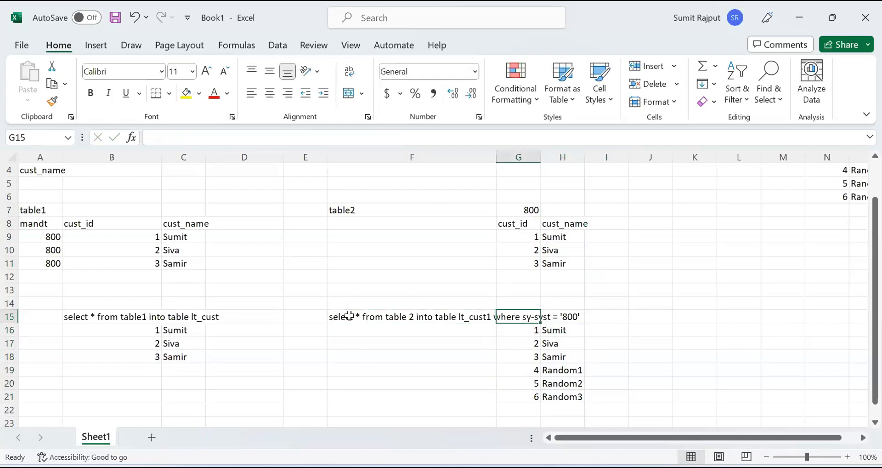
{"action": "key", "text": "Right"}
{"action": "key", "text": "Left"}
{"action": "key", "text": "Left"}
{"action": "key", "text": "Left"}
{"action": "key", "text": "Left"}
{"action": "key", "text": "Left"}
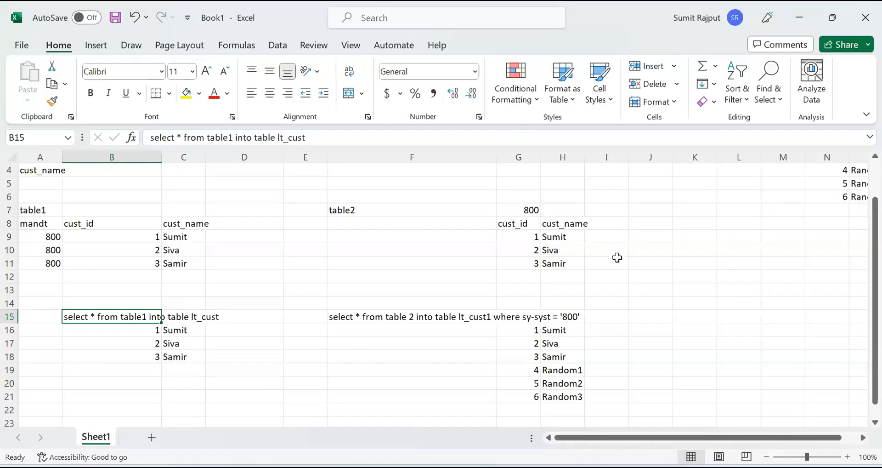
{"action": "scroll", "coordinate": [616, 256], "scroll_direction": "up", "scroll_amount": 3}
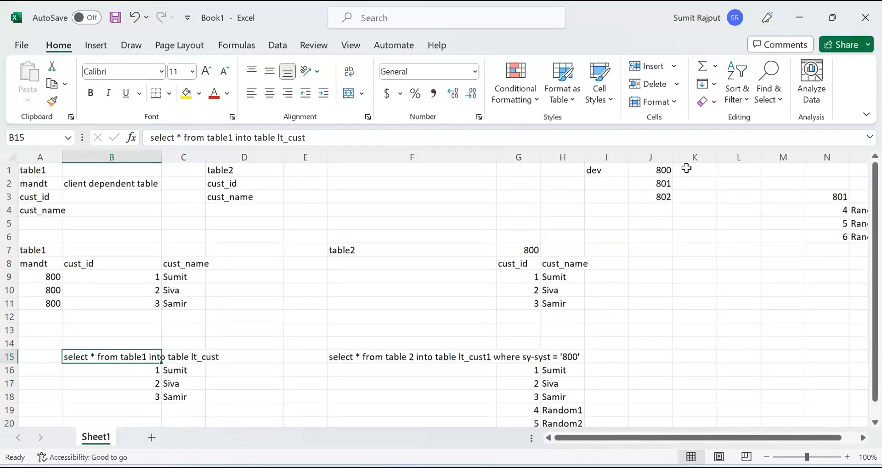